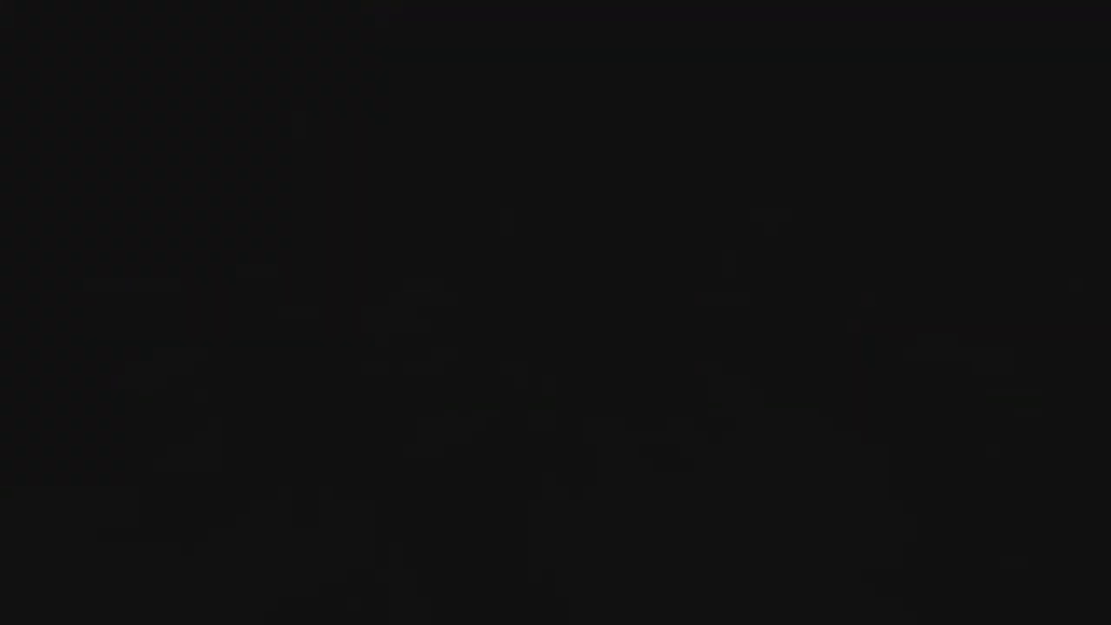
Type the intro note about making your own logo the easy way, with 'description below'
type("ell")
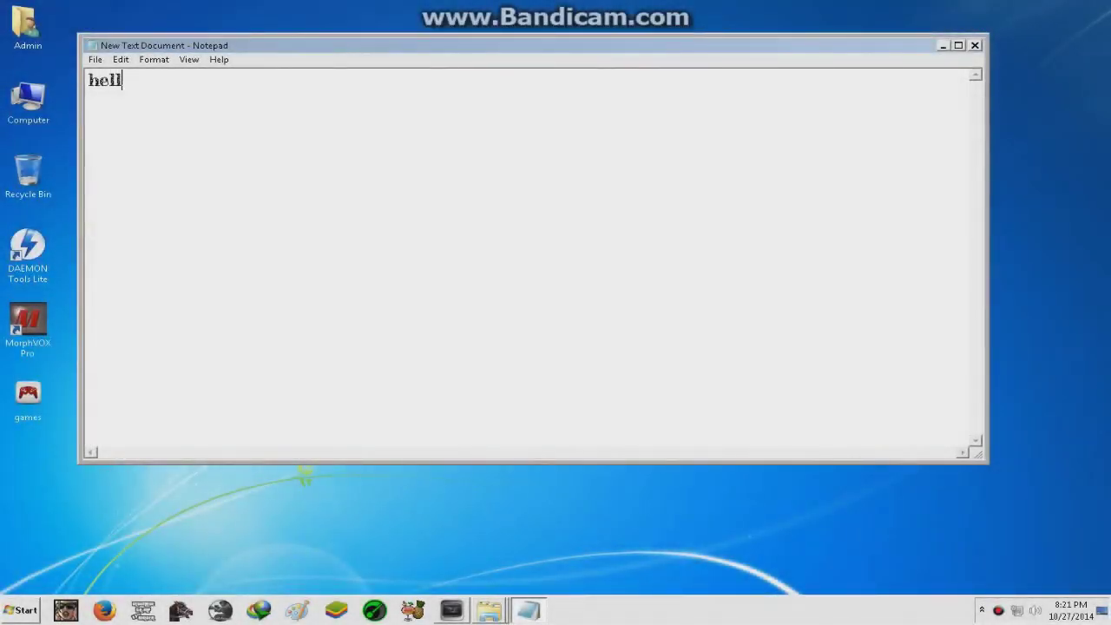
type("o youtube,")
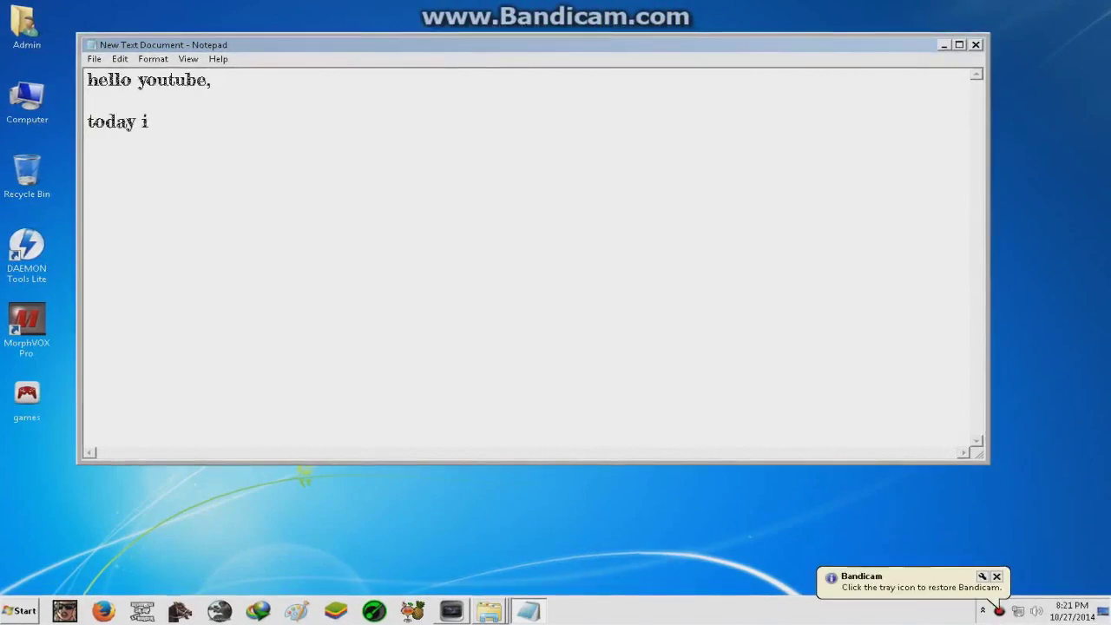
type("ing to s")
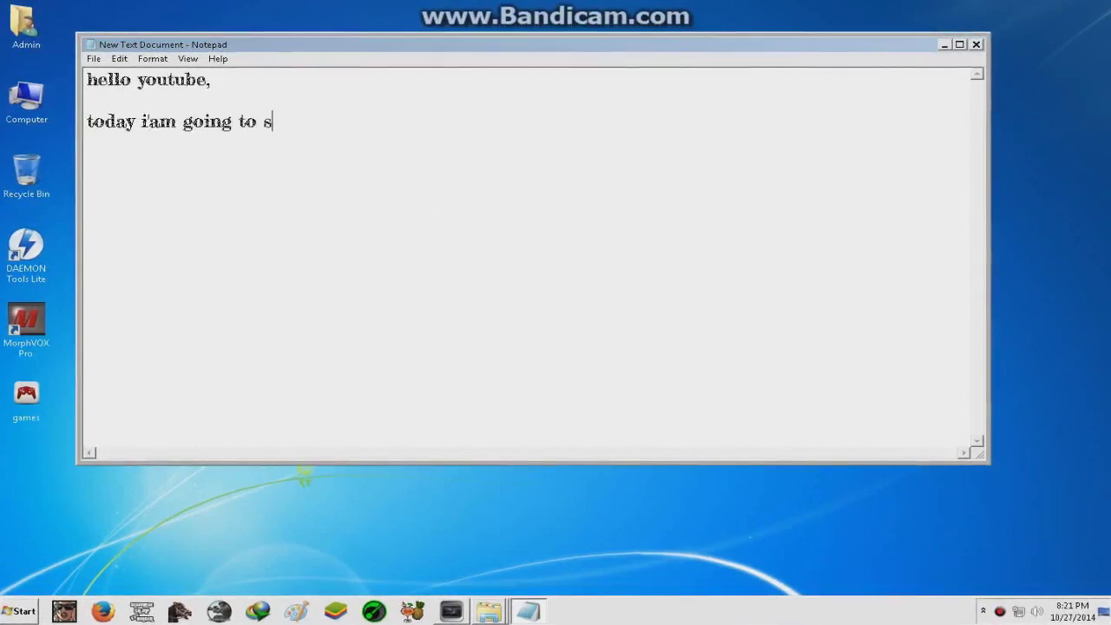
type(" make ")
type("your w")
key("BackSpace")
type("own logo in easy ")
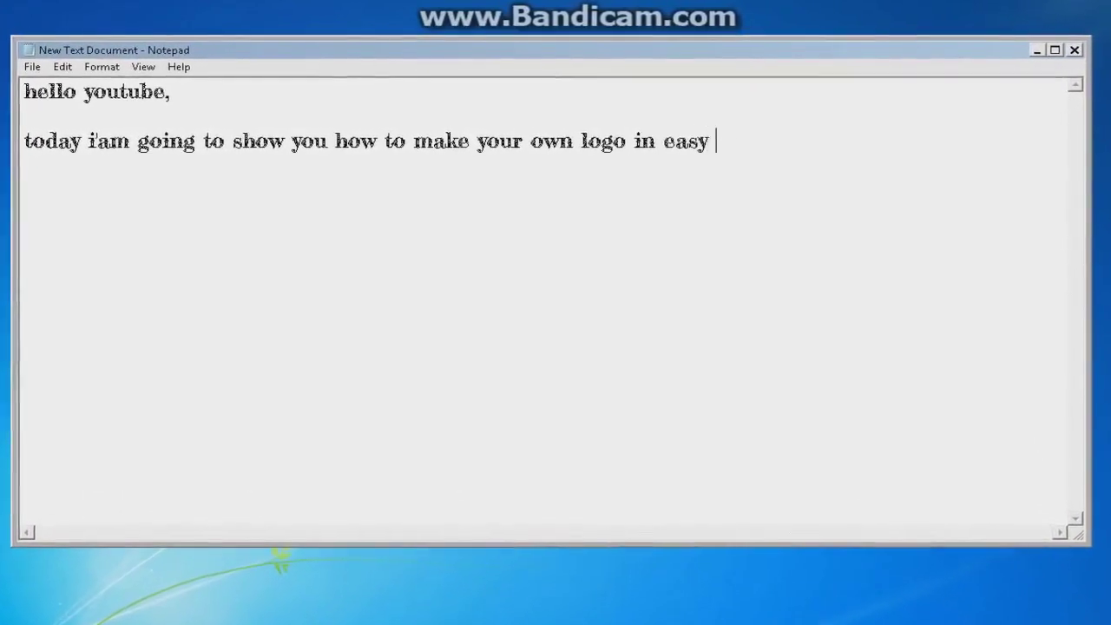
type("way..")
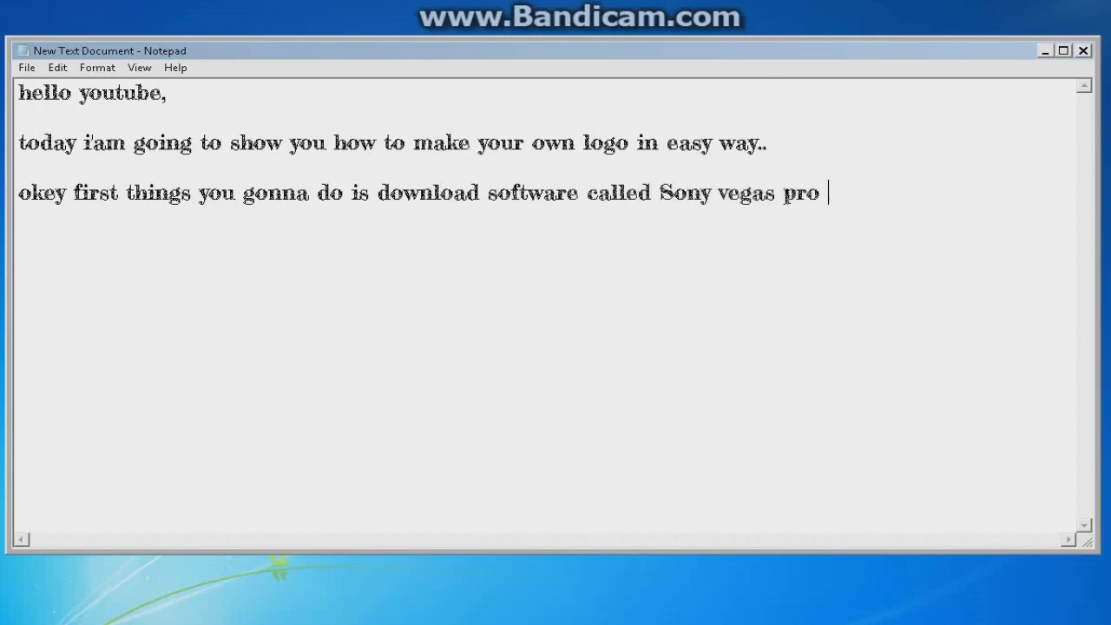
type("okey first things you gonna do is download software called Sony vegas pro (download link on the")
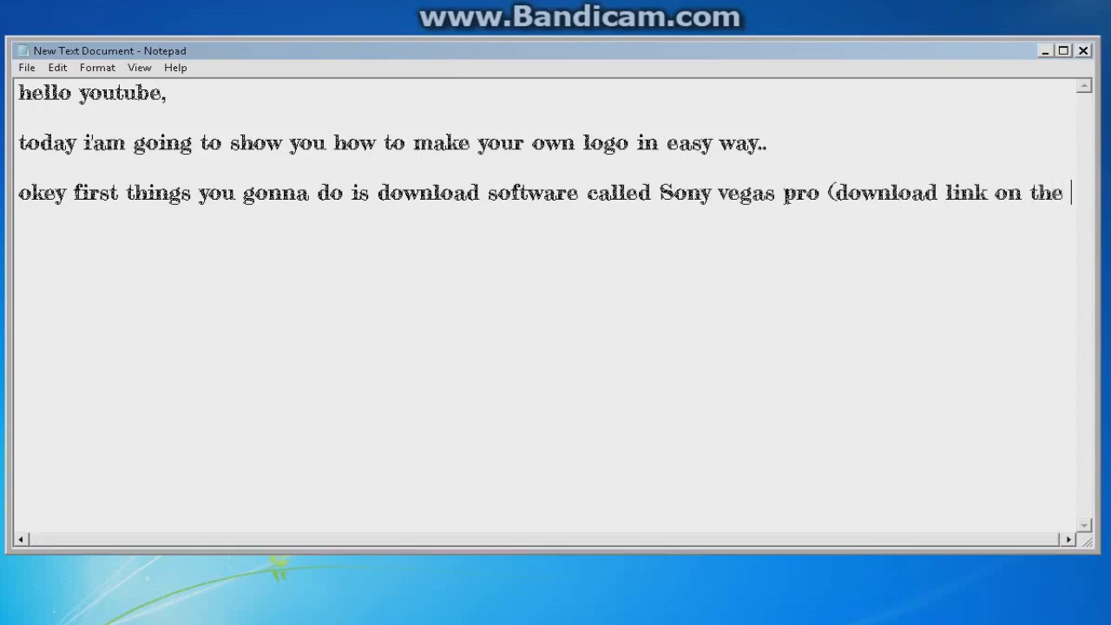
type("dicription below)")
key("Return")
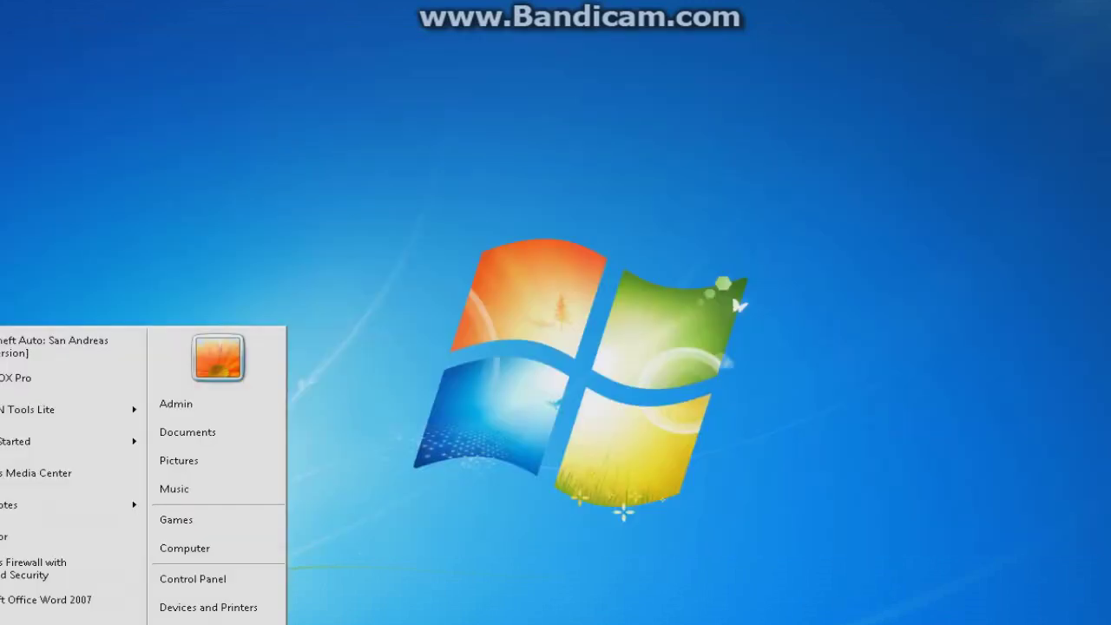
Launch Paint from a Start menu search, choose a thicker line width and zoom in
type("paint")
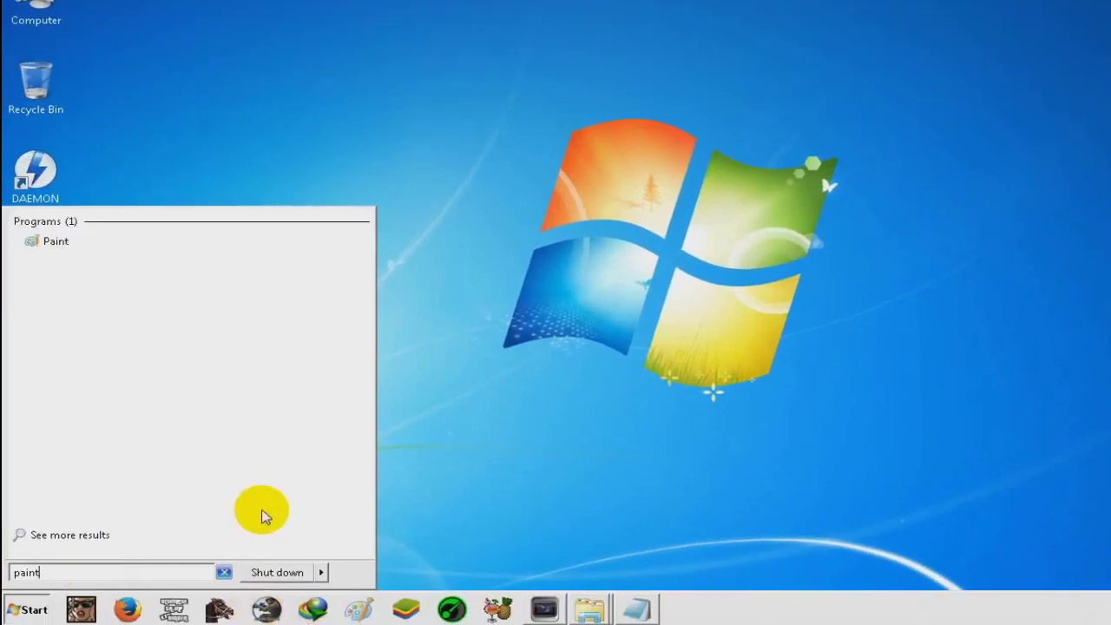
left_click(48, 241)
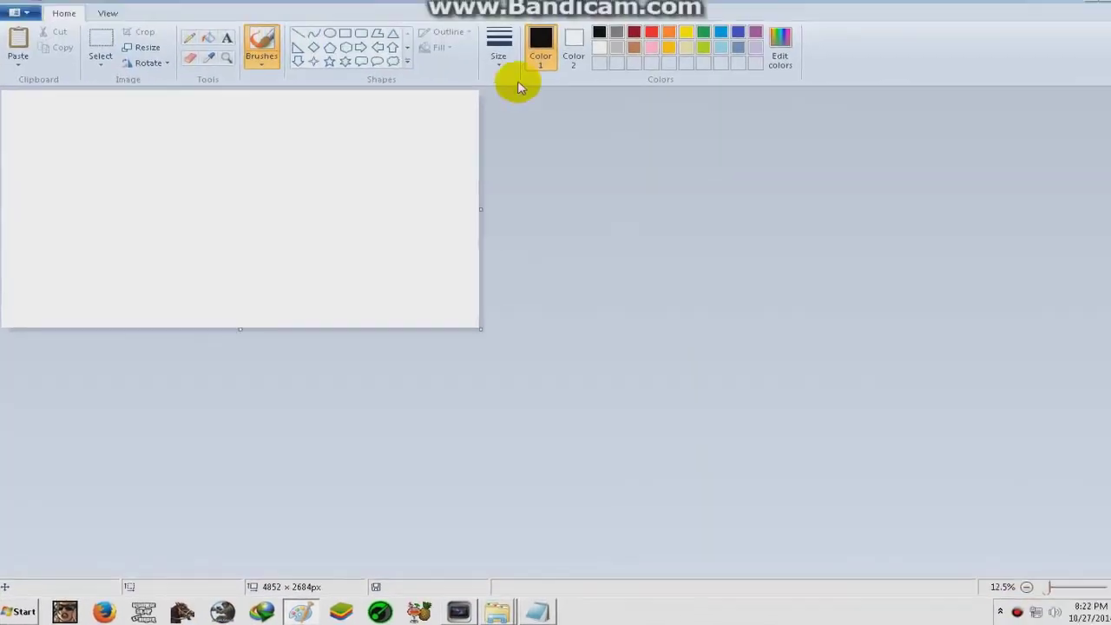
left_click(493, 53)
left_click(501, 164)
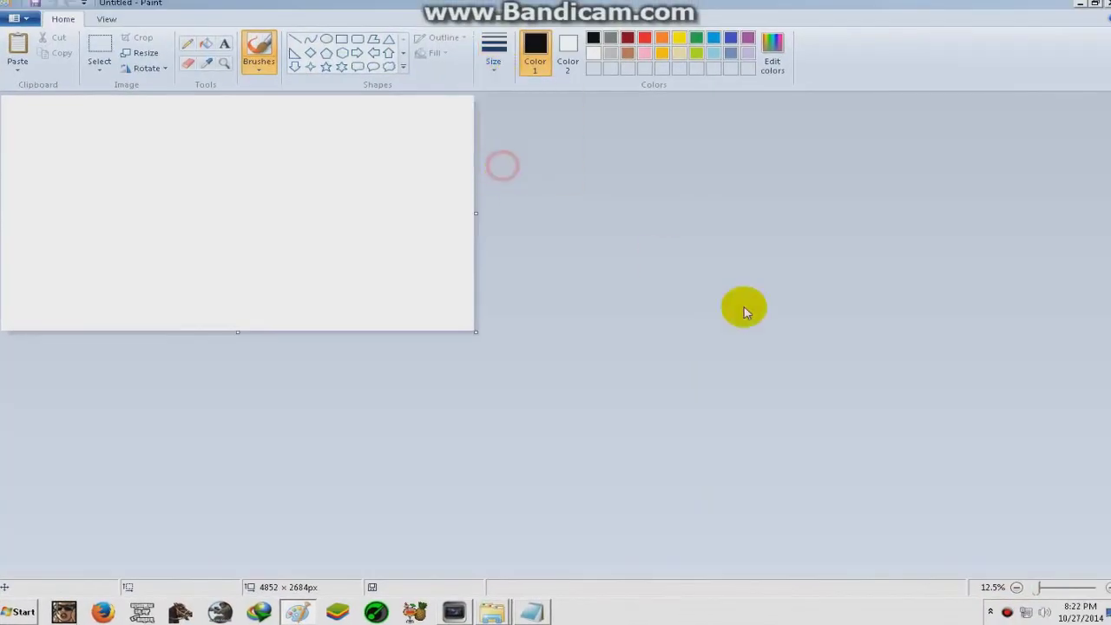
left_click(1106, 588)
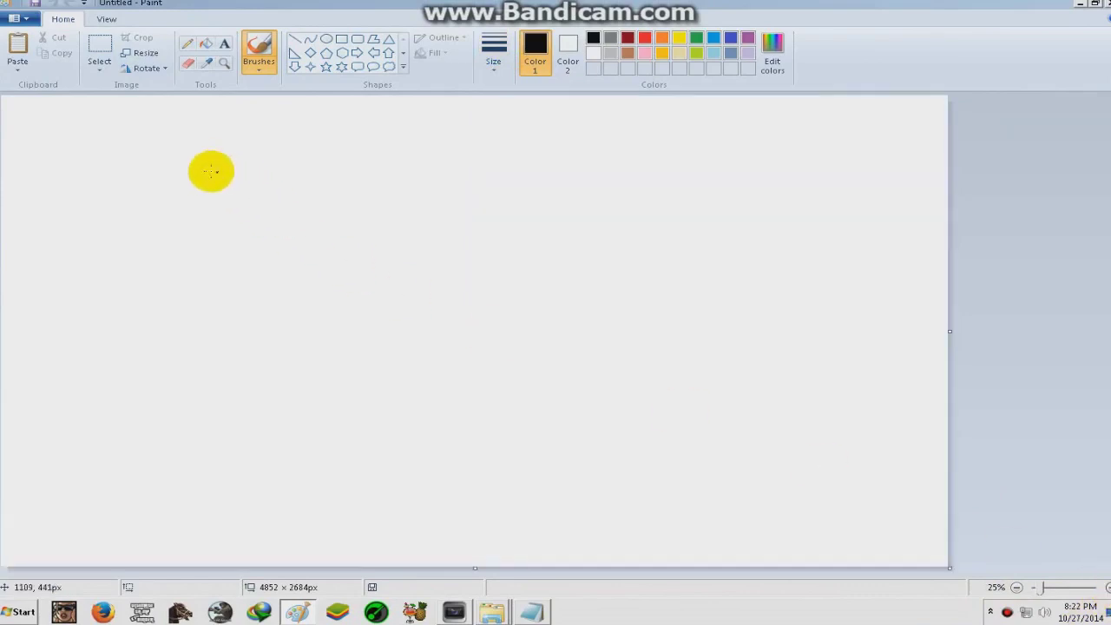
Draw a large oval and a longer, flatter overlapping oval extending to the right
left_click_drag(121, 166, 198, 218)
left_click(52, 3)
left_click(326, 39)
left_click(493, 52)
left_click(514, 167)
mouse_move(127, 170)
left_mouse_down()
mouse_move(231, 245)
mouse_move(675, 455)
left_mouse_up()
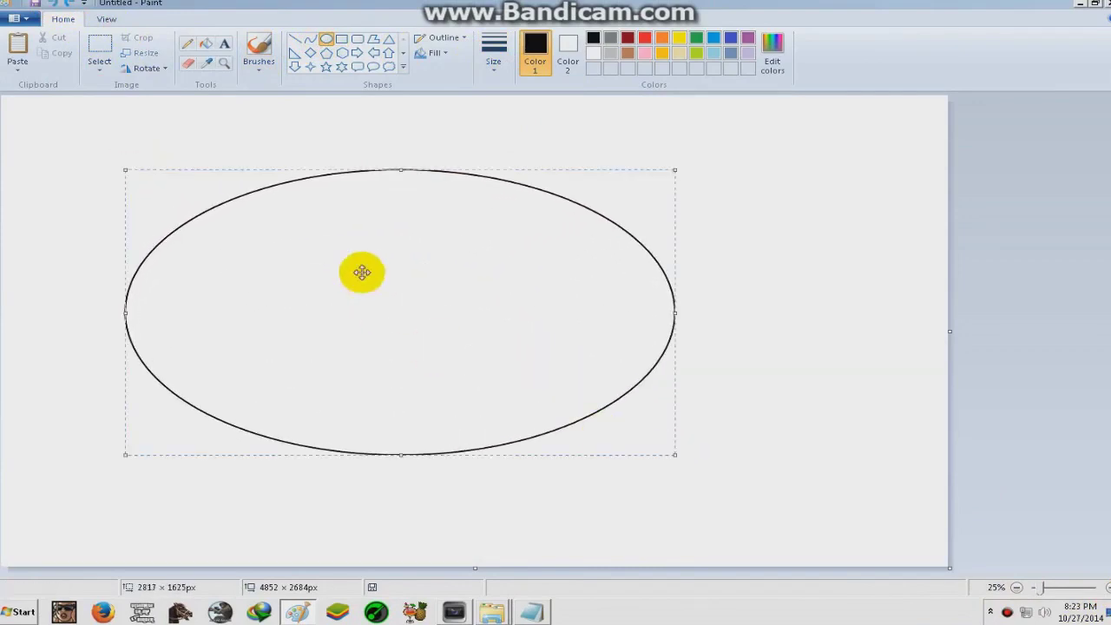
left_click(734, 302)
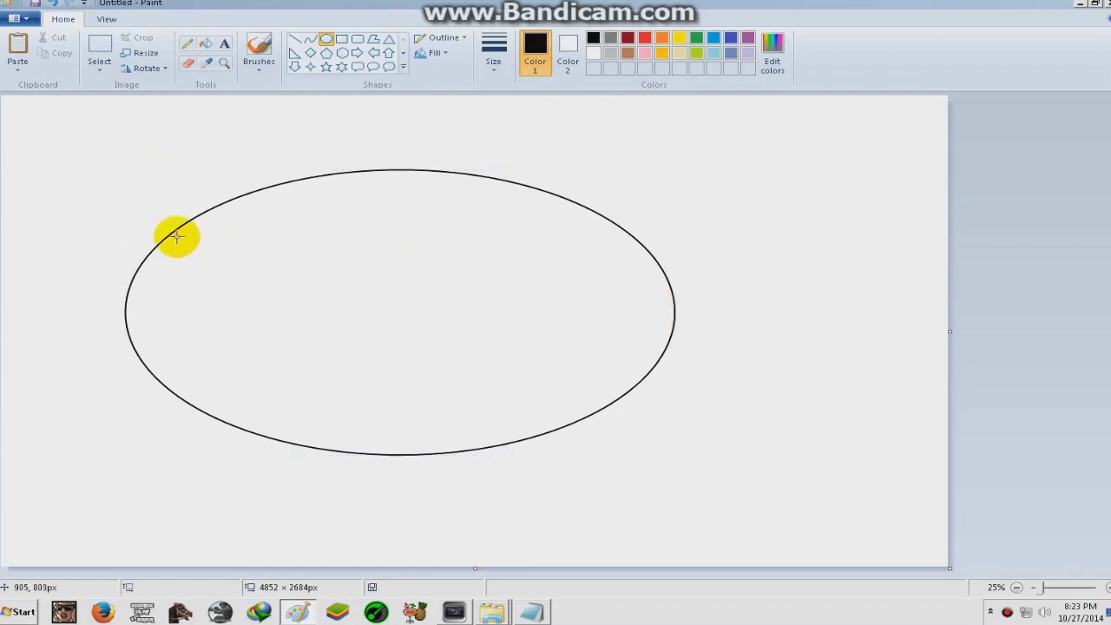
mouse_move(186, 220)
left_mouse_down()
mouse_move(659, 369)
mouse_move(889, 374)
left_mouse_up()
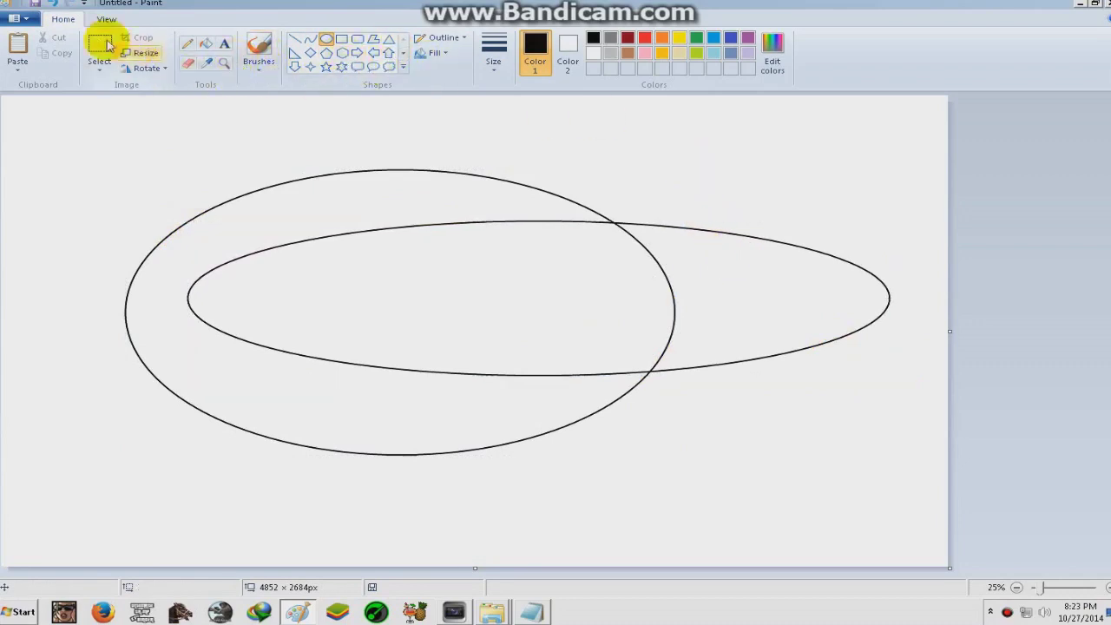
left_click(206, 44)
Fill the crescent between the ovals red and the right tip green
left_click(647, 39)
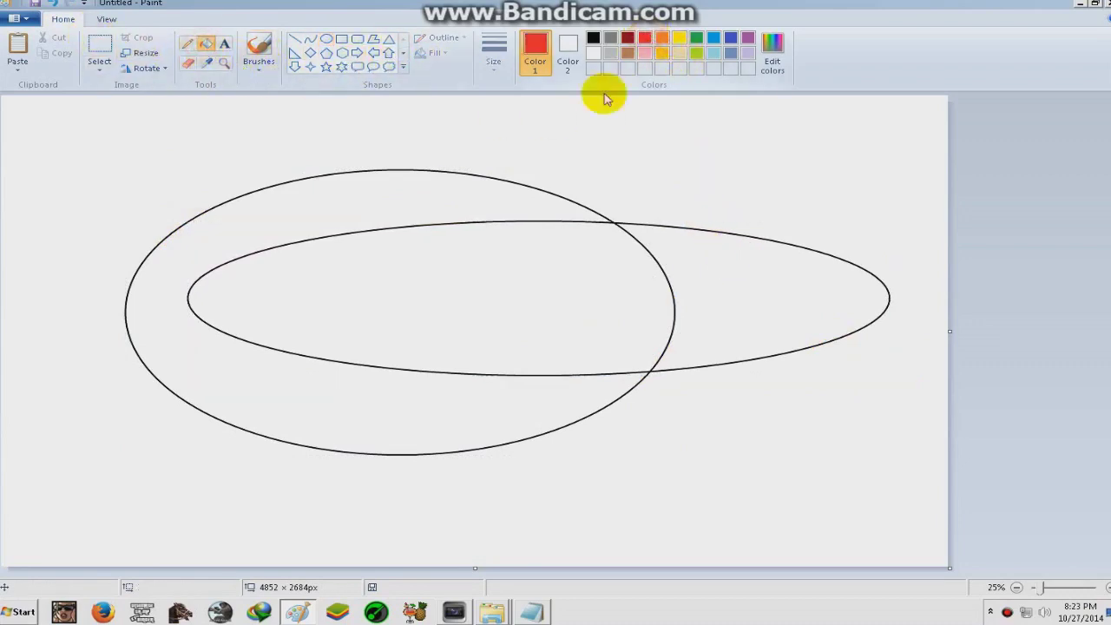
left_click(392, 200)
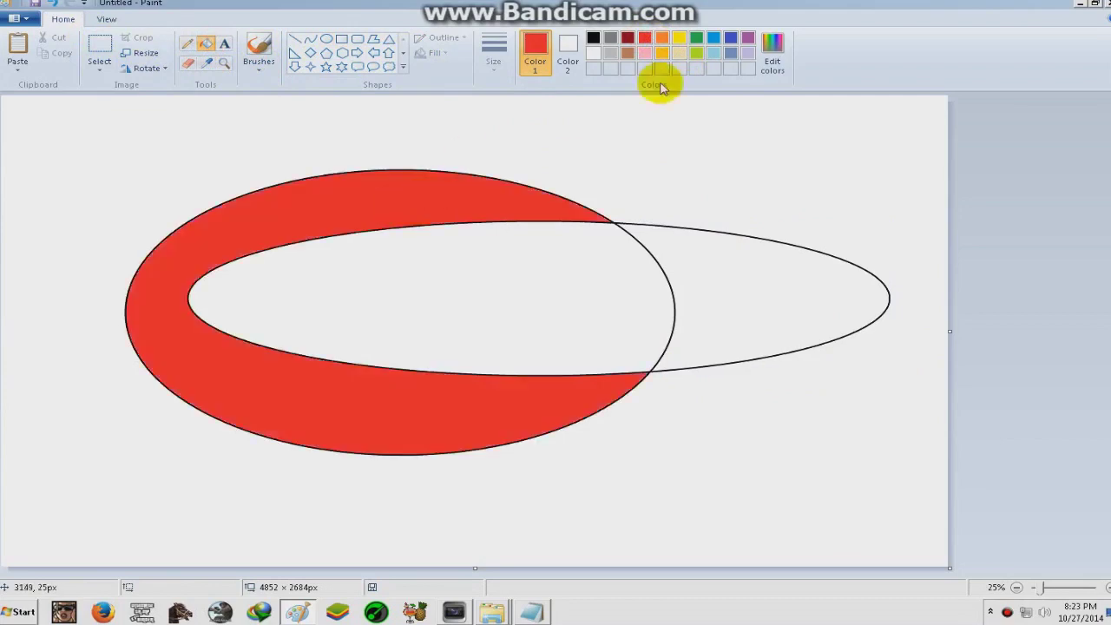
left_click(696, 38)
left_click(702, 263)
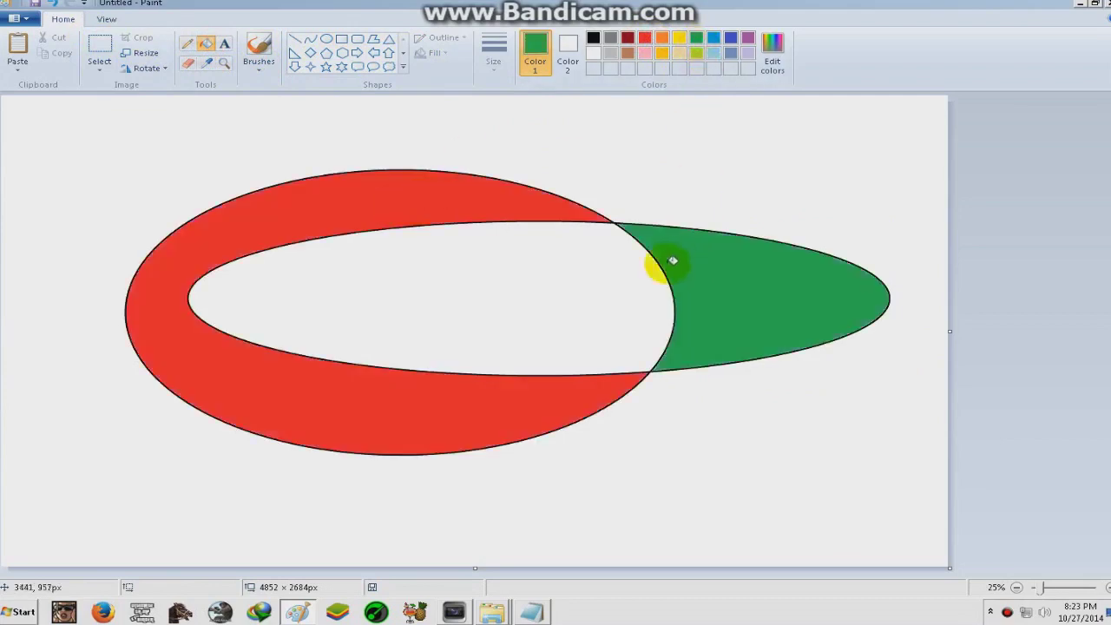
Draw two black curved lines beneath the red ring outlining a pointed swoosh
left_click(311, 40)
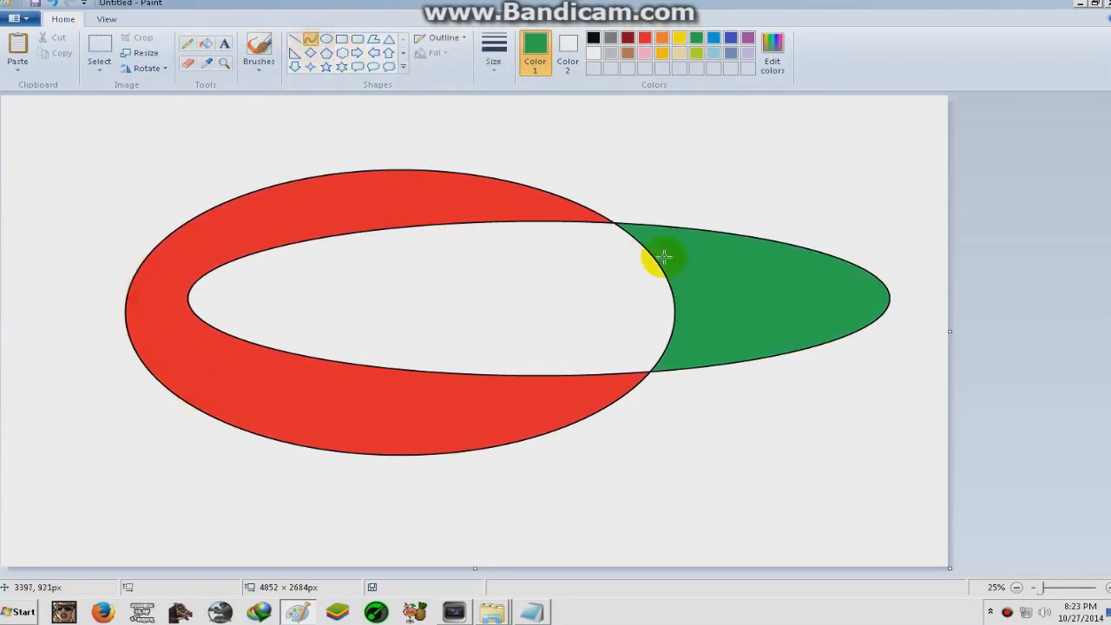
left_click_drag(207, 412, 454, 537)
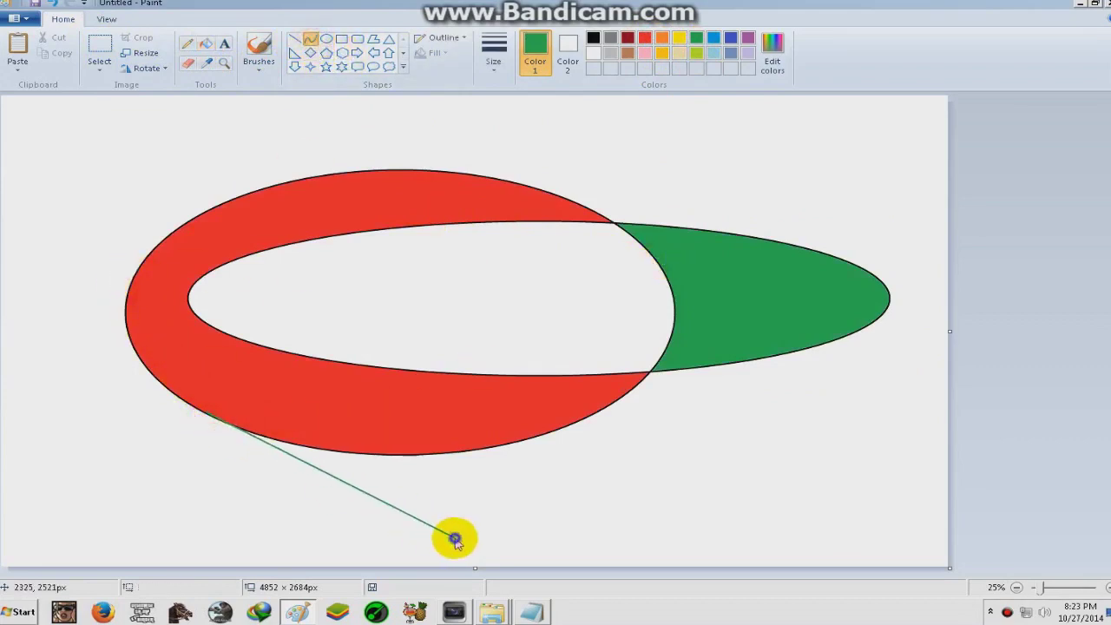
left_click(592, 37)
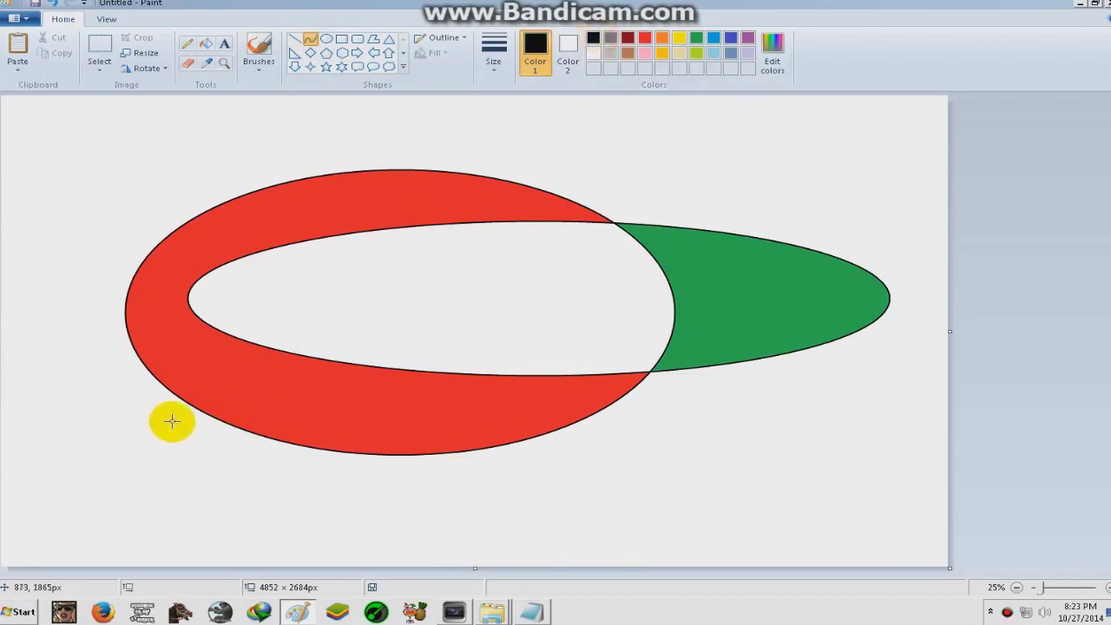
left_click_drag(182, 402, 419, 542)
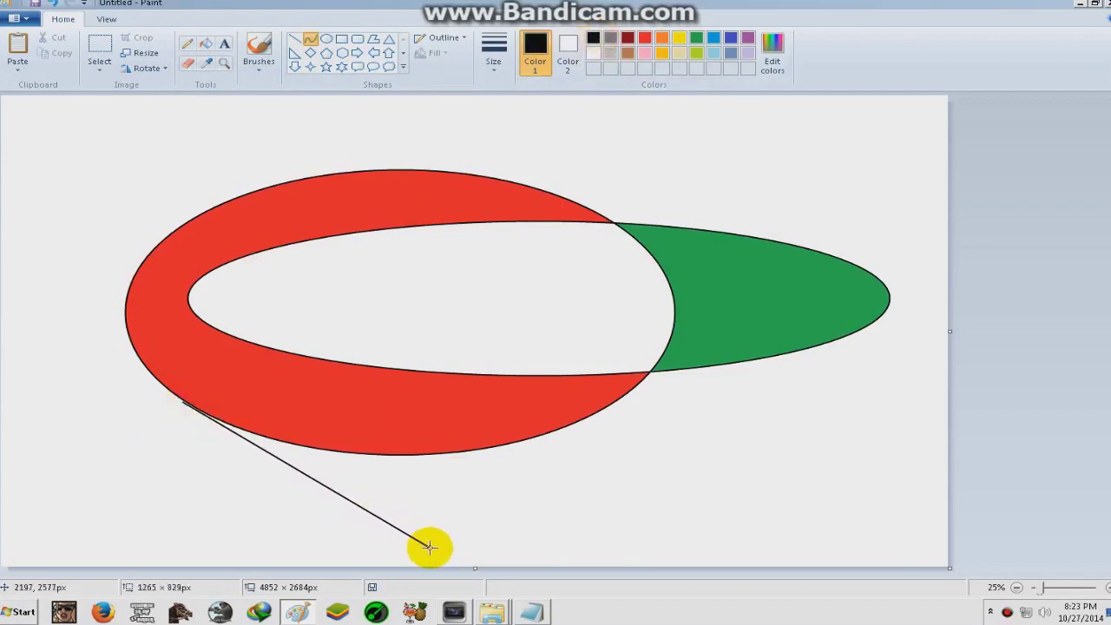
left_click_drag(342, 506, 129, 489)
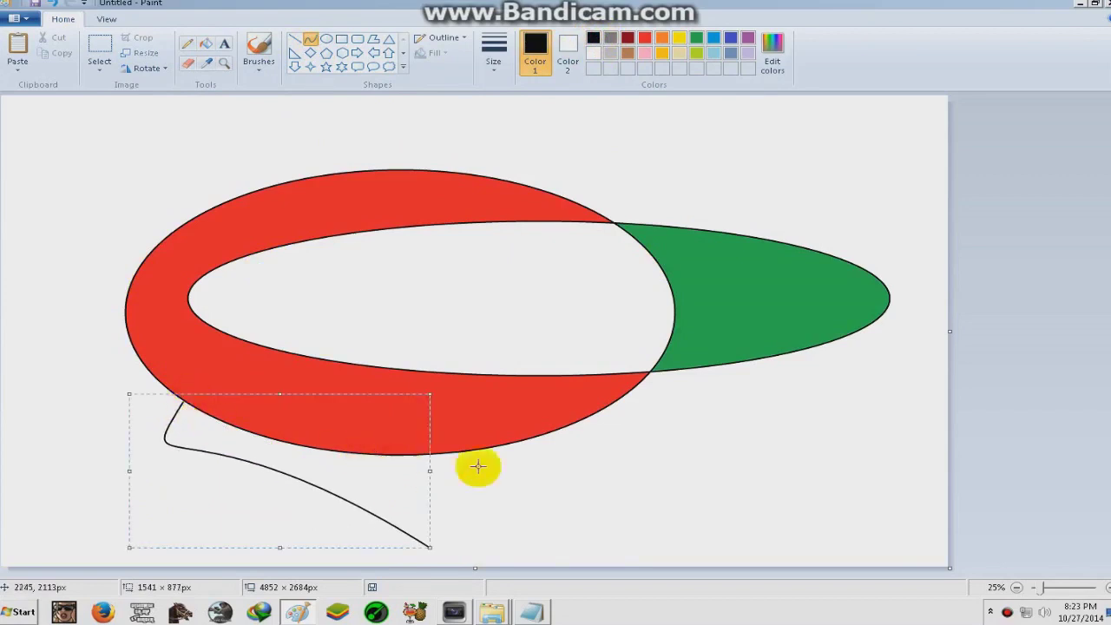
left_click(530, 467)
mouse_move(429, 546)
left_mouse_down()
mouse_move(602, 418)
mouse_move(418, 500)
left_mouse_up()
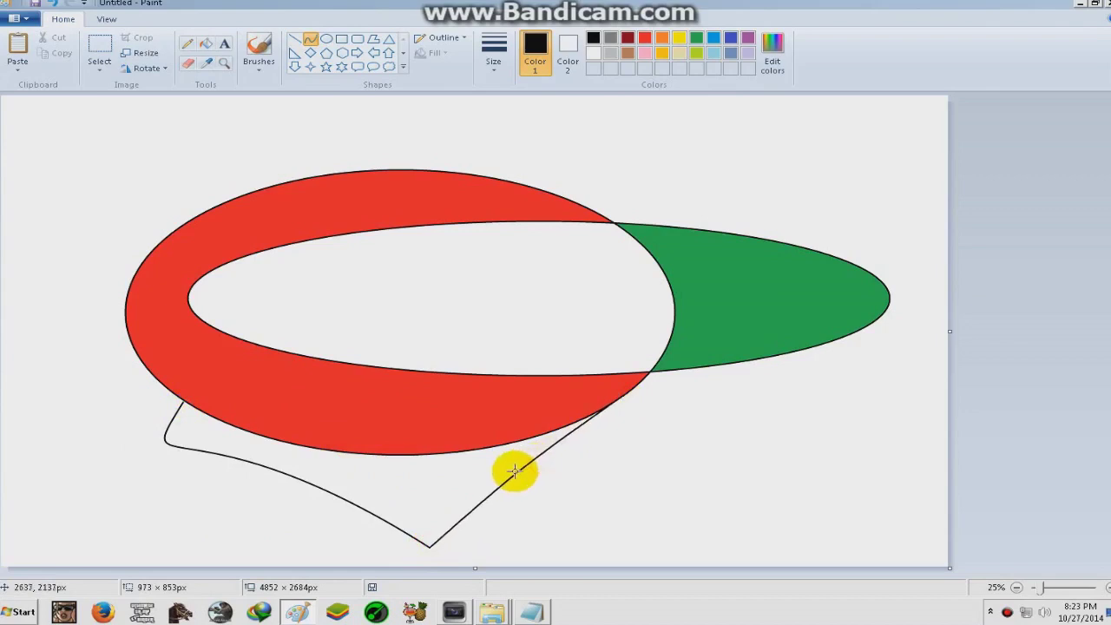
left_click(593, 489)
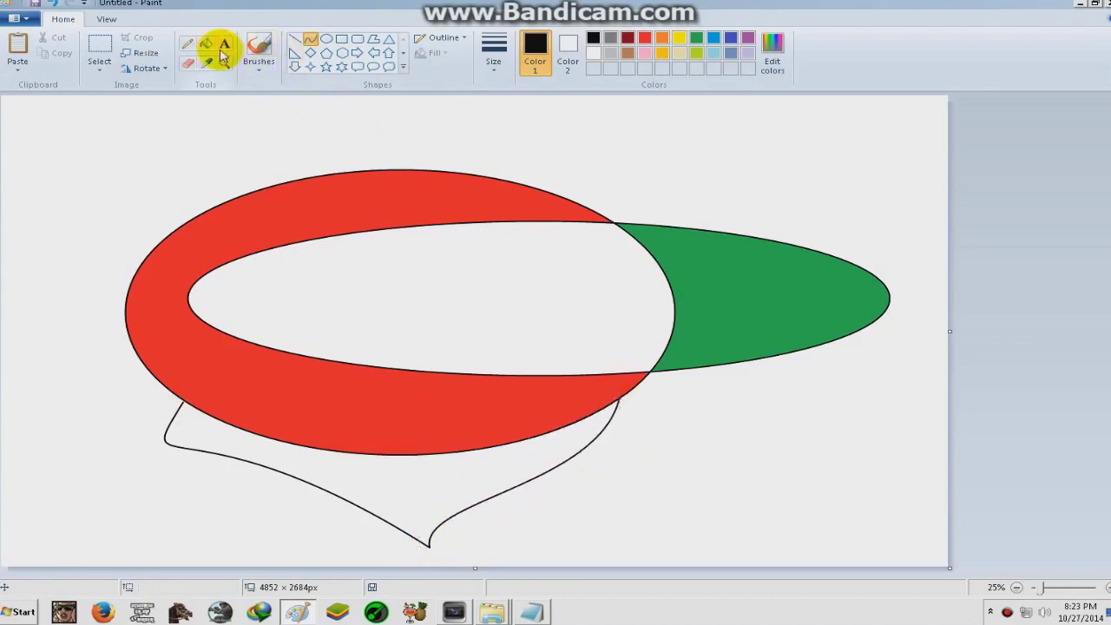
Bucket-fill the swoosh shape light blue
left_click(204, 43)
left_click(713, 53)
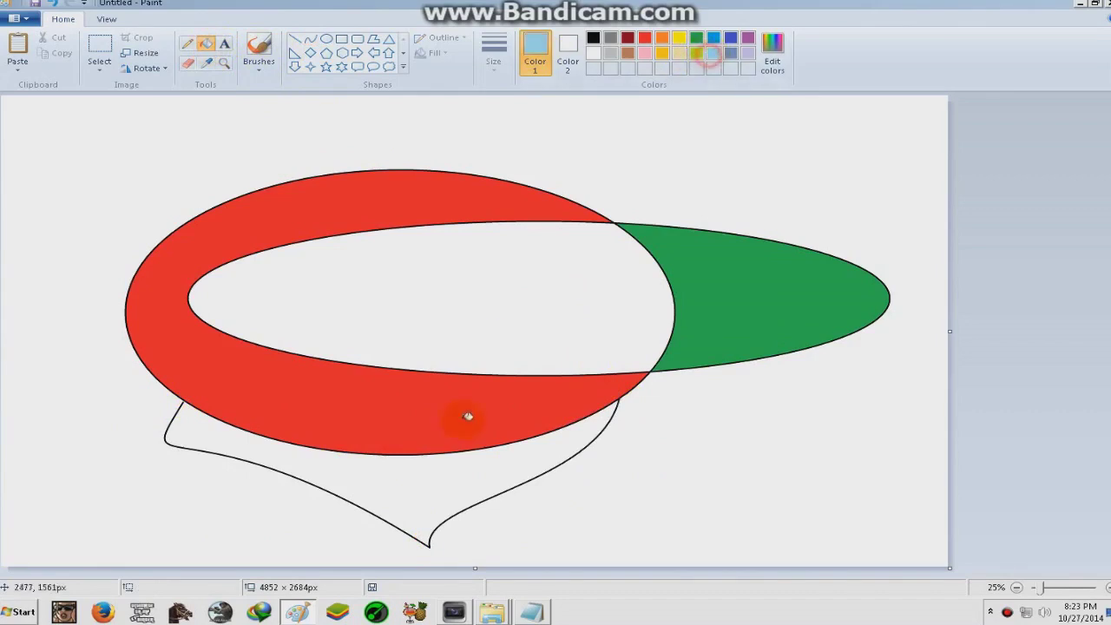
left_click(452, 489)
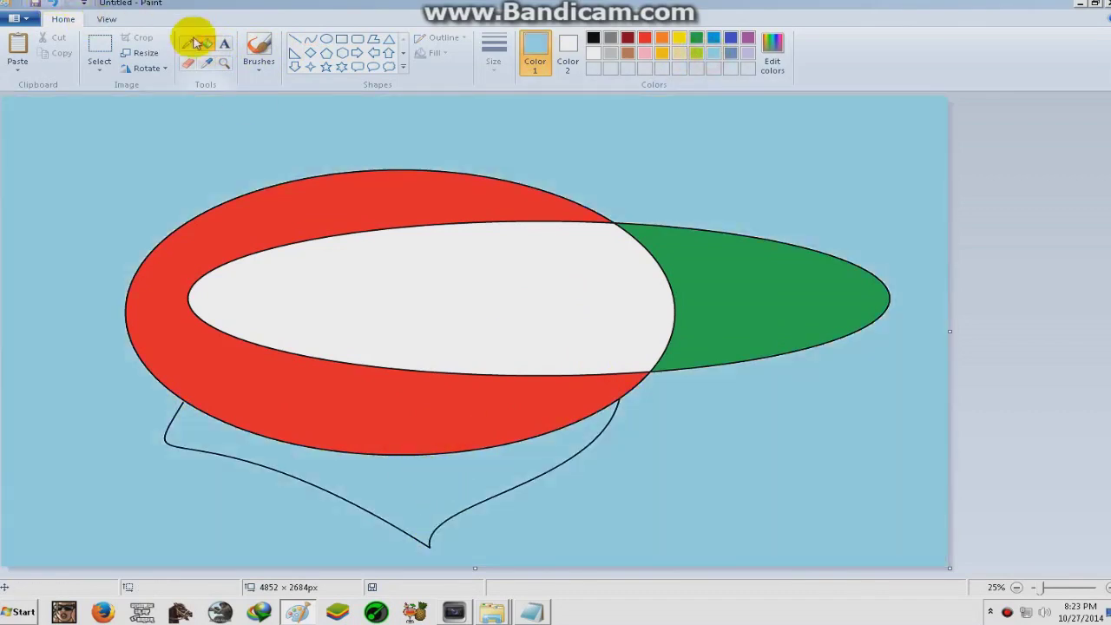
Undo the background fill and paint the black outlines white to remove them
left_click(54, 7)
left_click(639, 208)
left_click(622, 407)
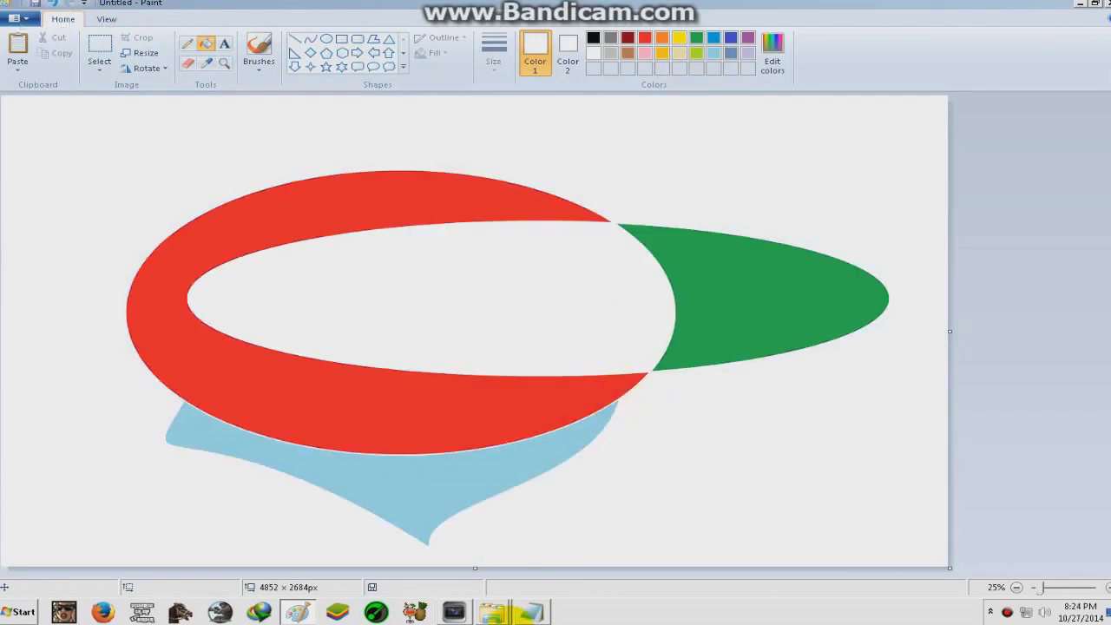
left_click(527, 612)
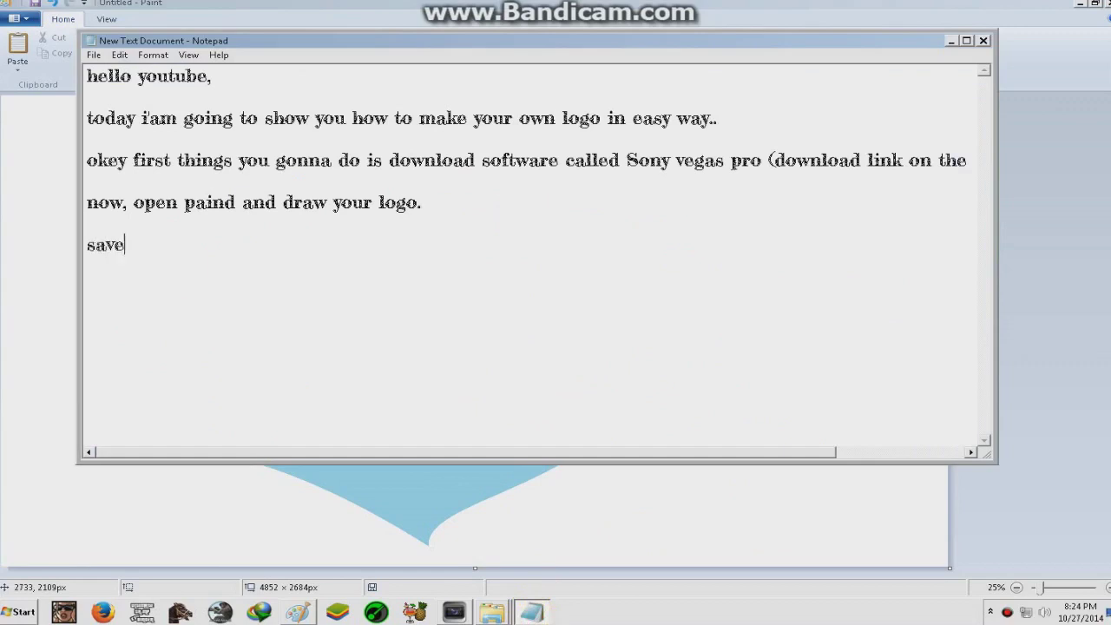
Save the drawing to the Desktop as 'logo' in PNG format and close Paint
left_click(12, 145)
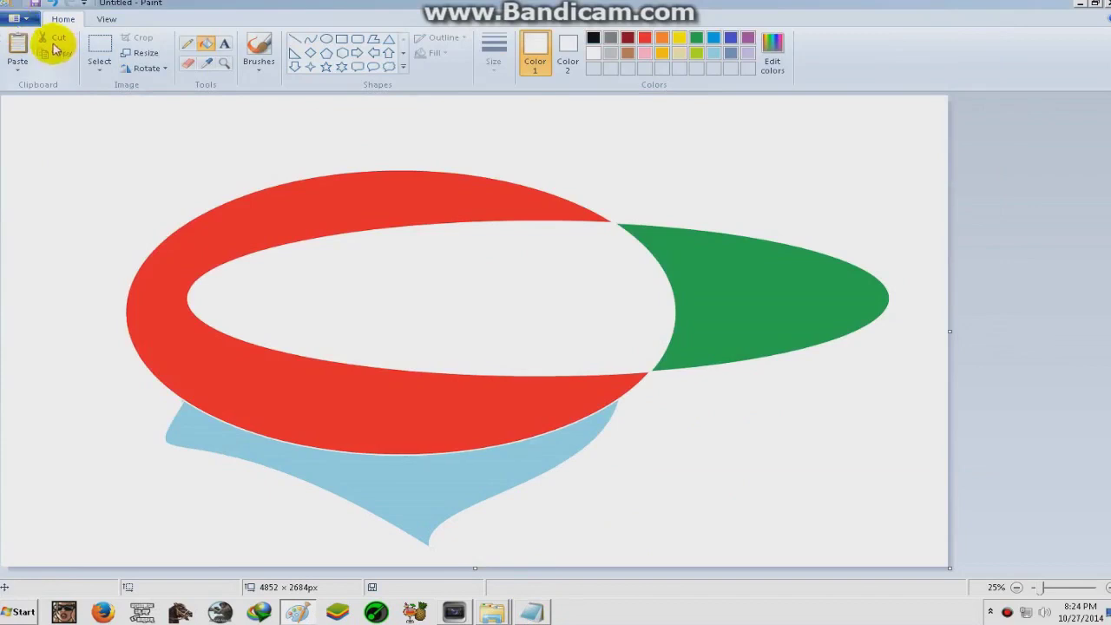
left_click(16, 19)
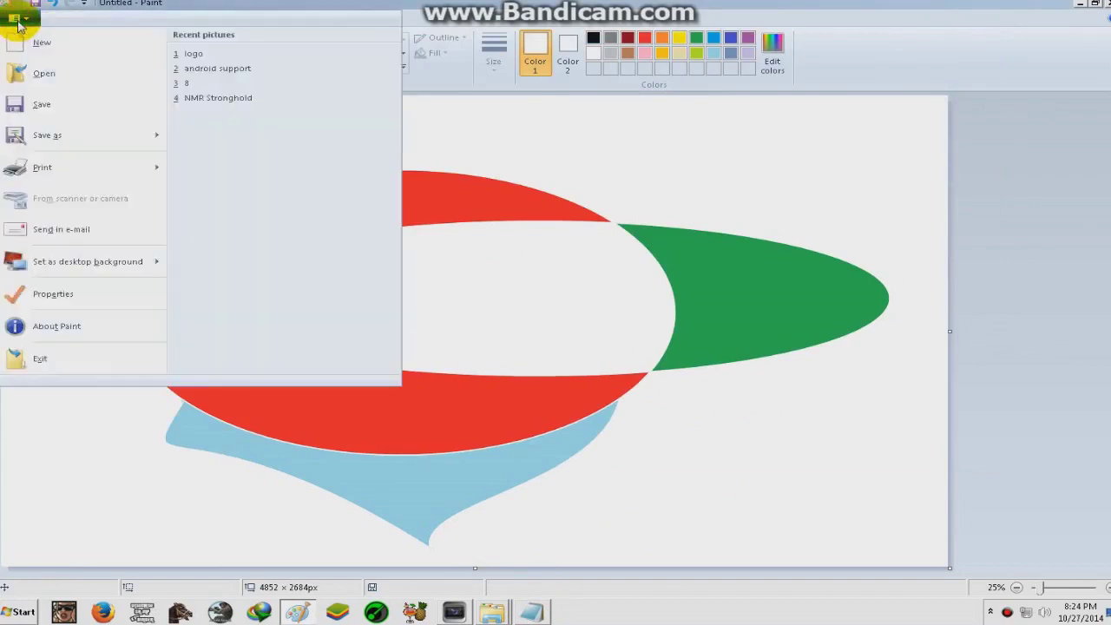
left_click(76, 131)
type("logo")
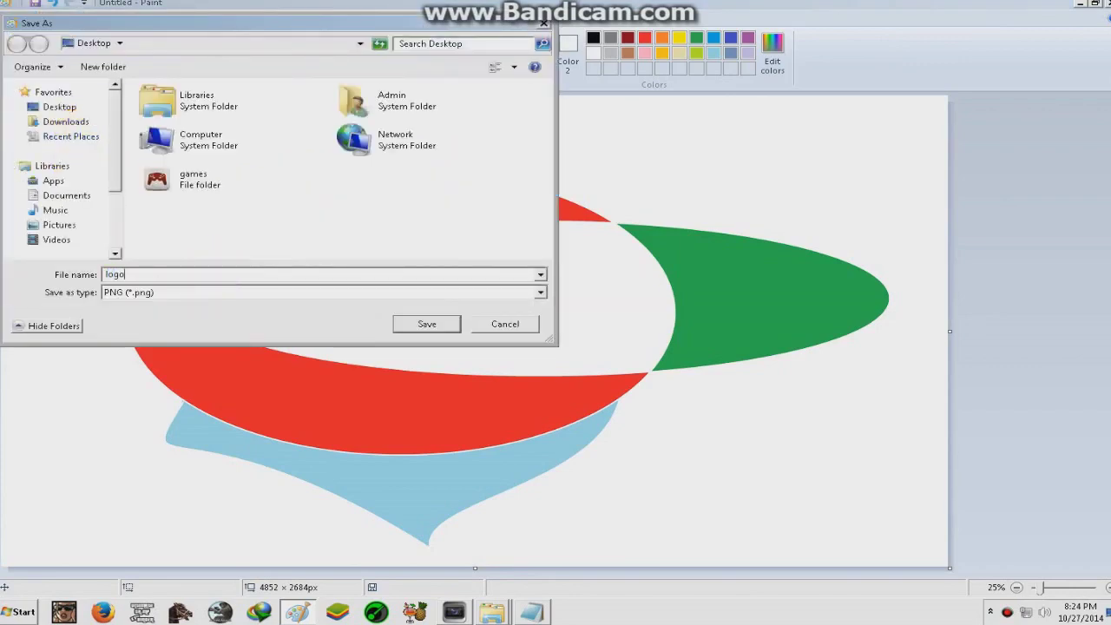
left_click(426, 323)
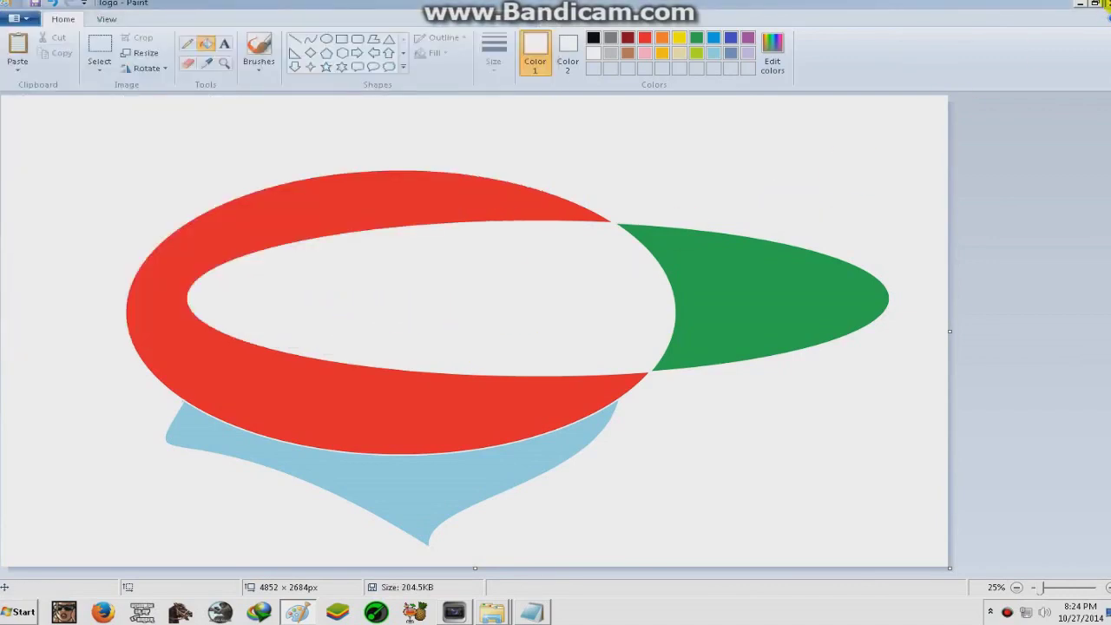
left_click(1104, 3)
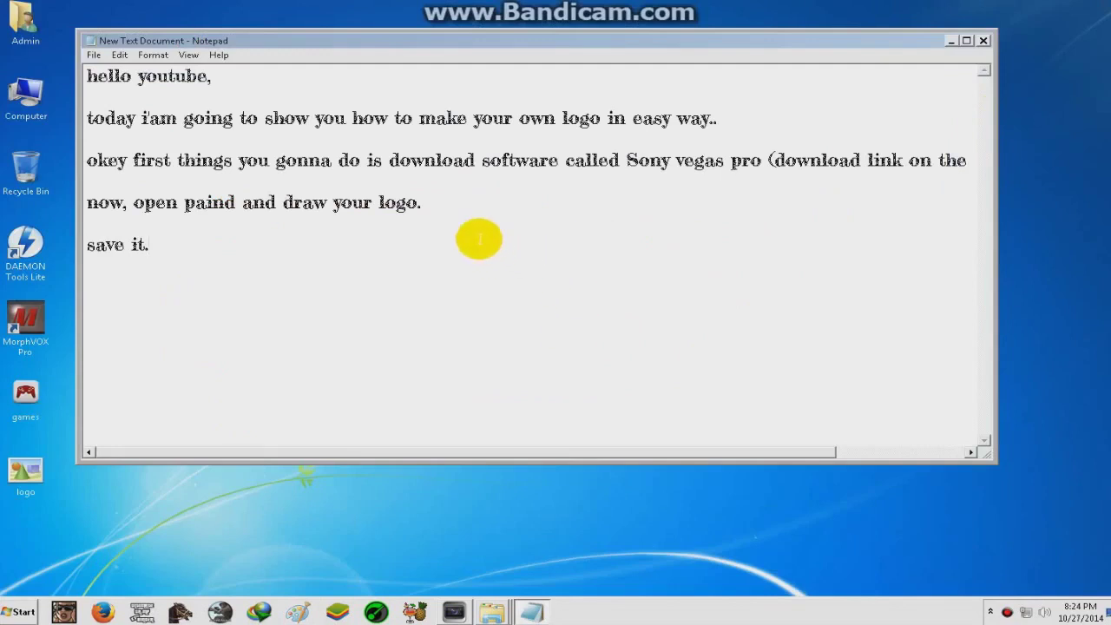
Add the note line 'open it with Adobe Photoshop CS' and minimize Notepad
key("Return")
type("open it with")
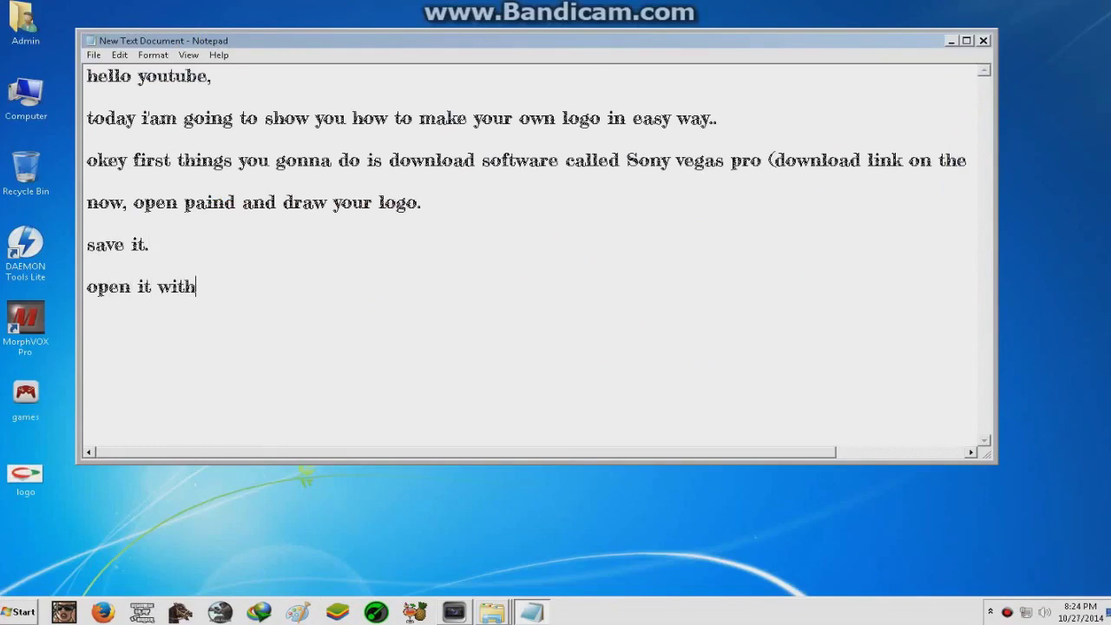
key("alt")
left_click(238, 286)
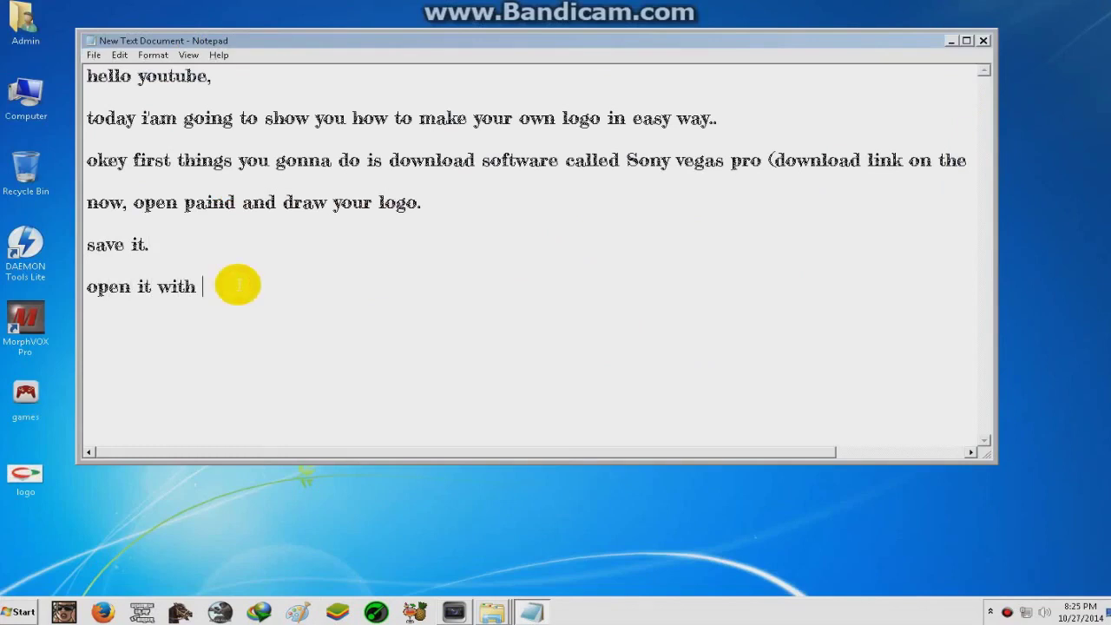
type("Ad")
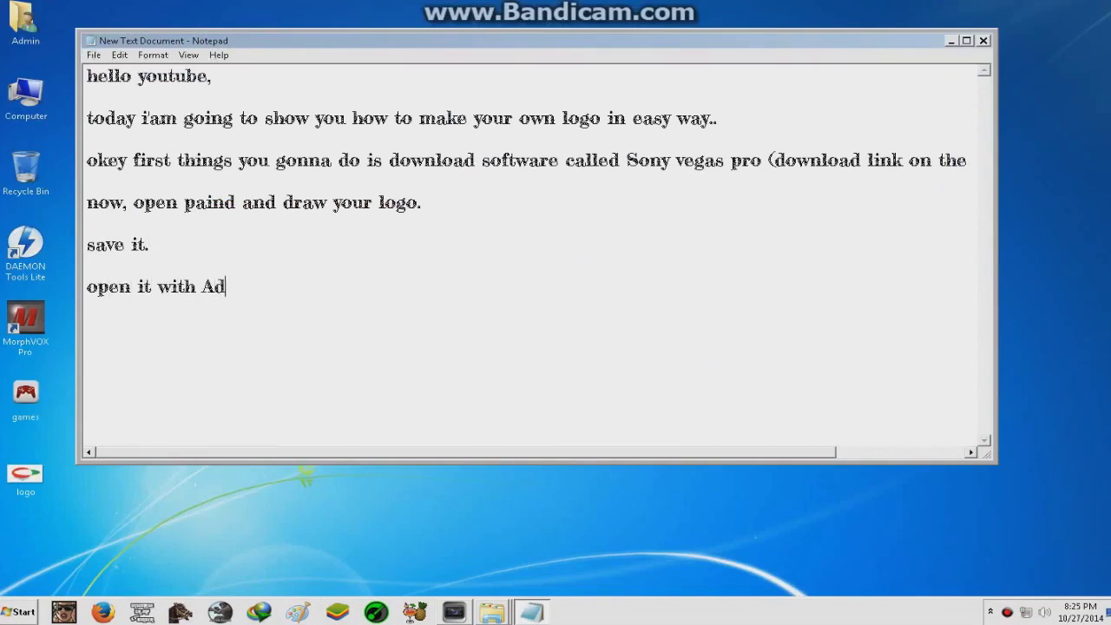
type("obe Photoshop CS")
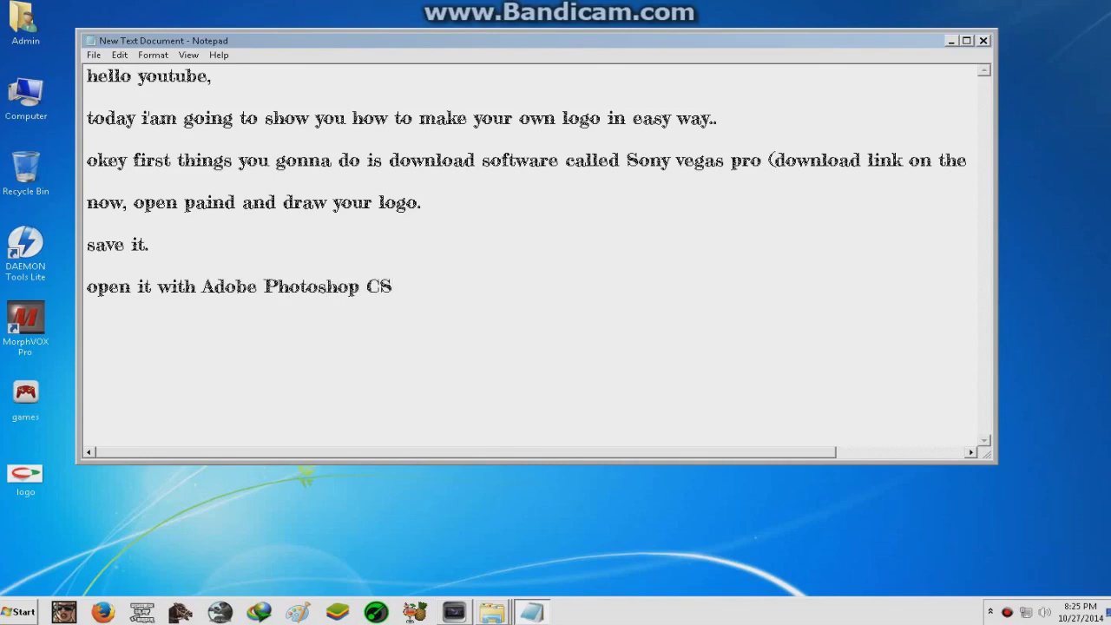
left_click(950, 40)
Open the desktop logo PNG with Adobe Photoshop CS, then start a new Notepad line
right_click(14, 474)
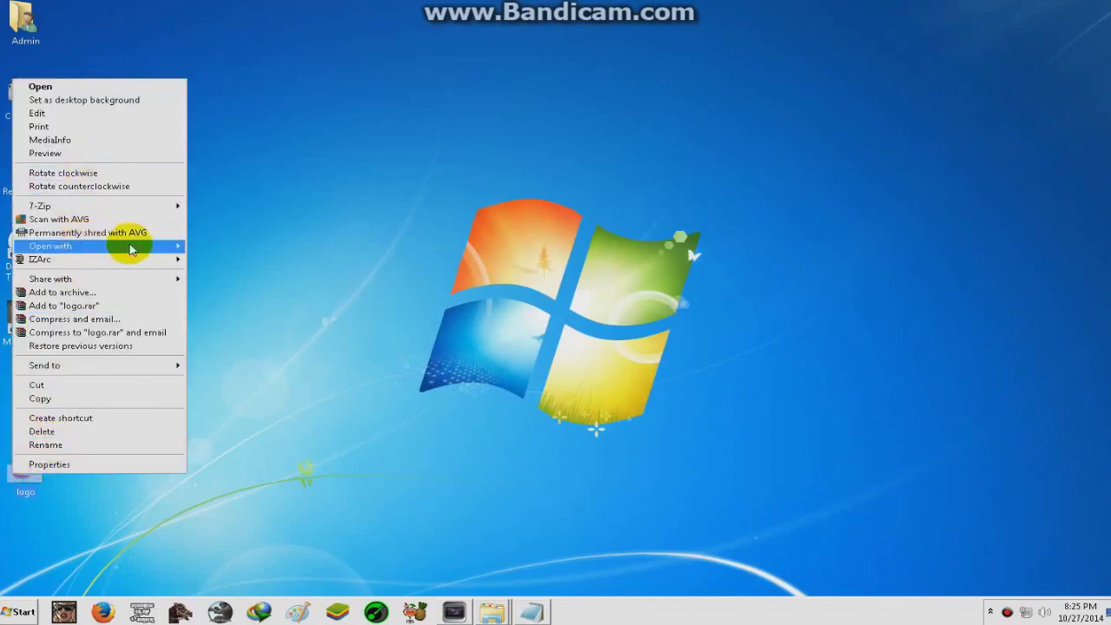
mouse_move(178, 250)
left_click(224, 245)
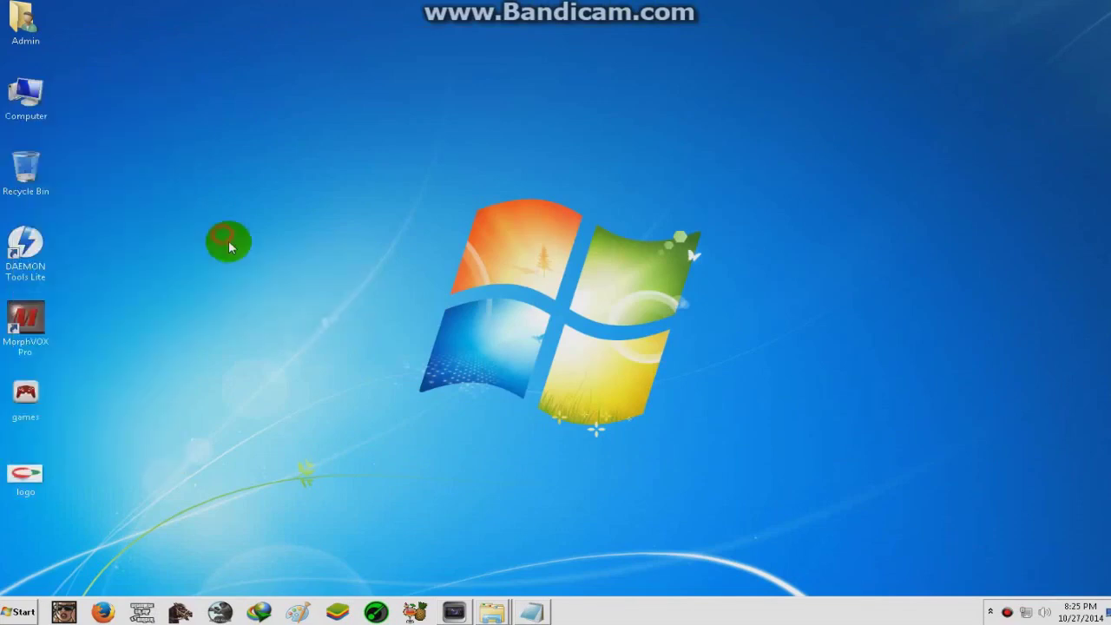
right_click(41, 464)
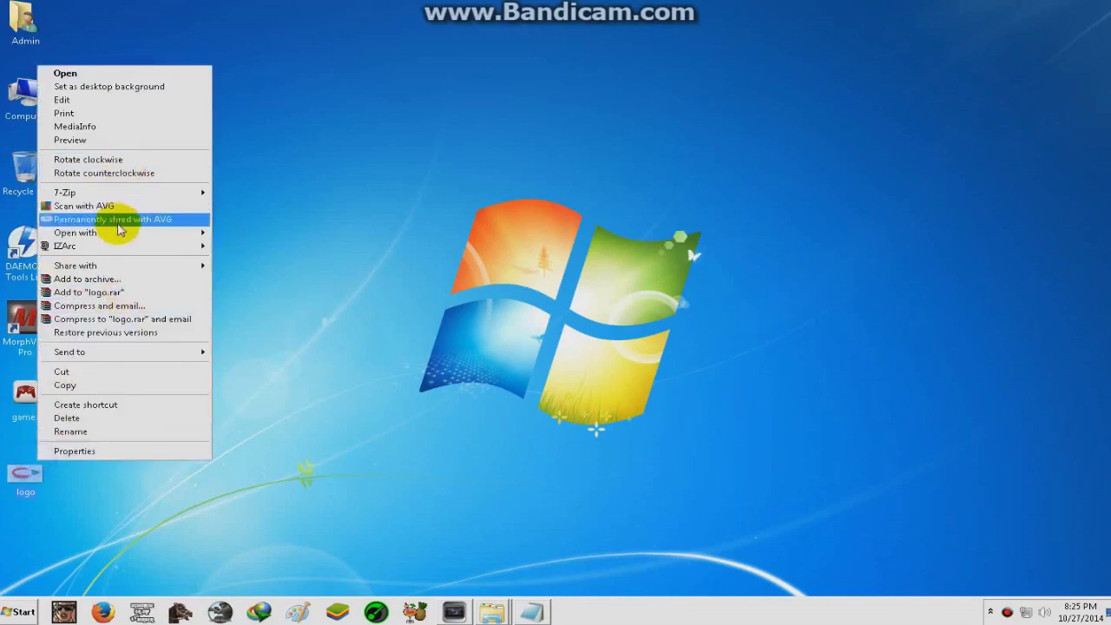
mouse_move(198, 240)
left_click(230, 230)
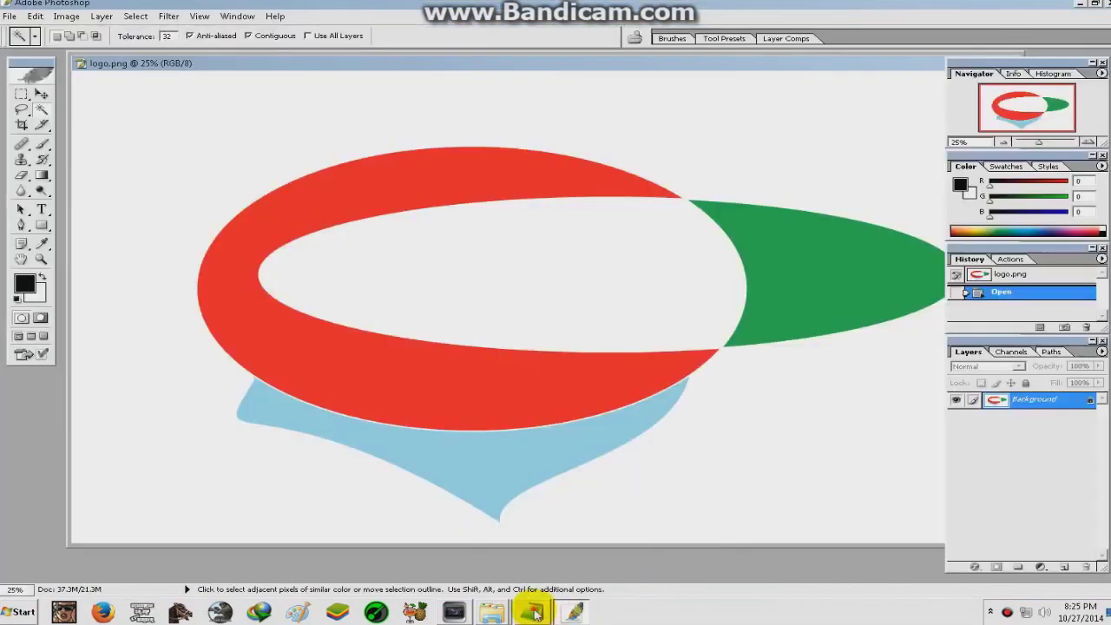
left_click(529, 611)
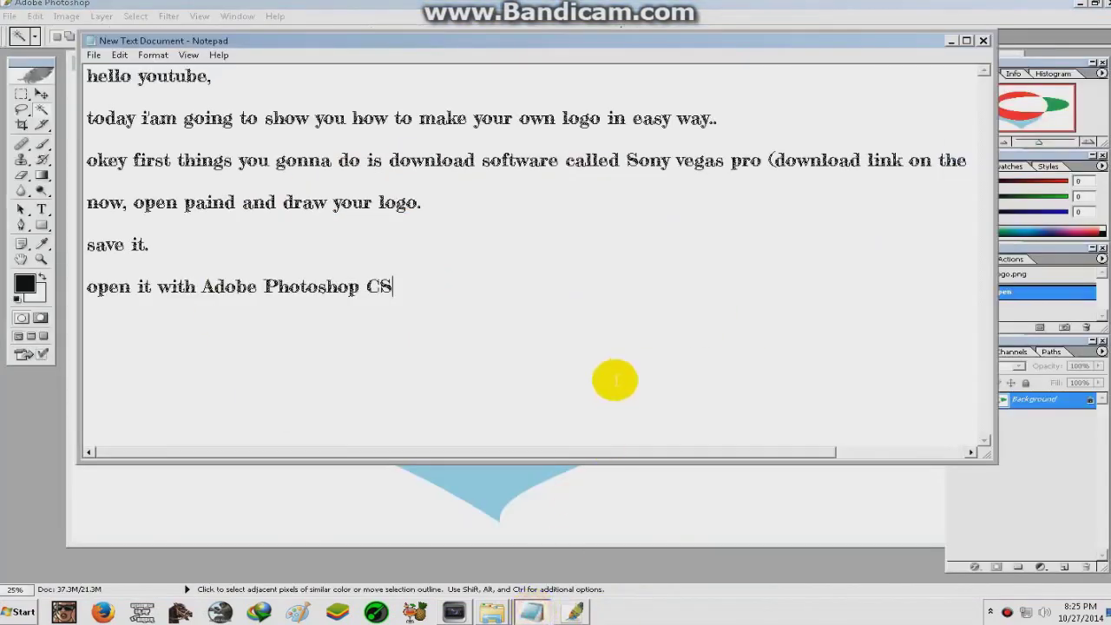
key("Return")
type("set the La")
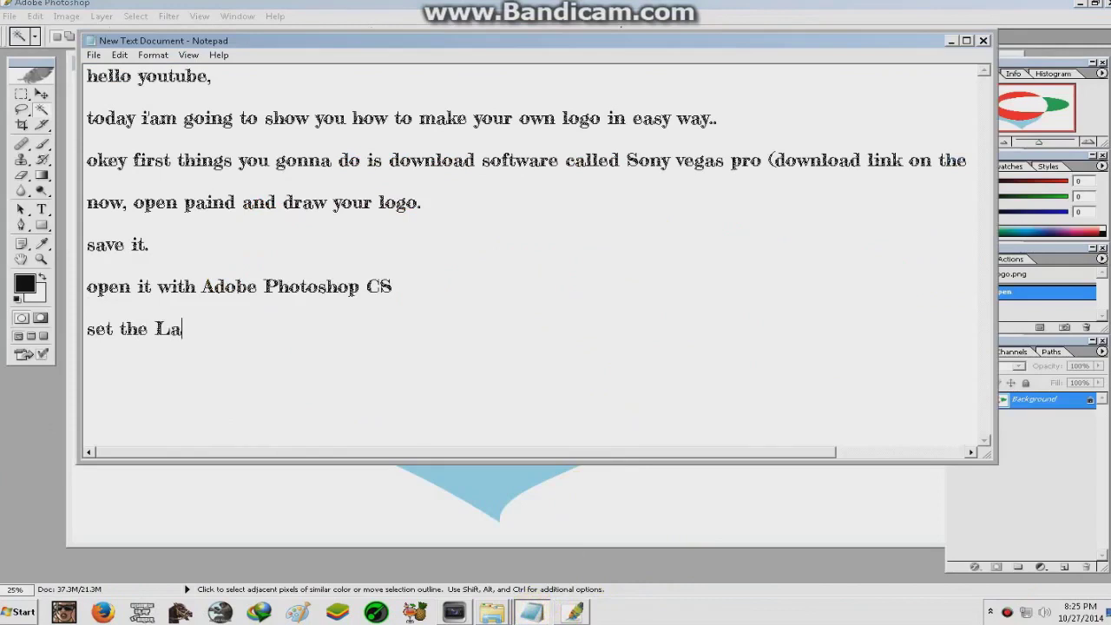
Add the note 'set the Layer to 1 or 2 and remove the white background'
type("yer to 1 or 2 and")
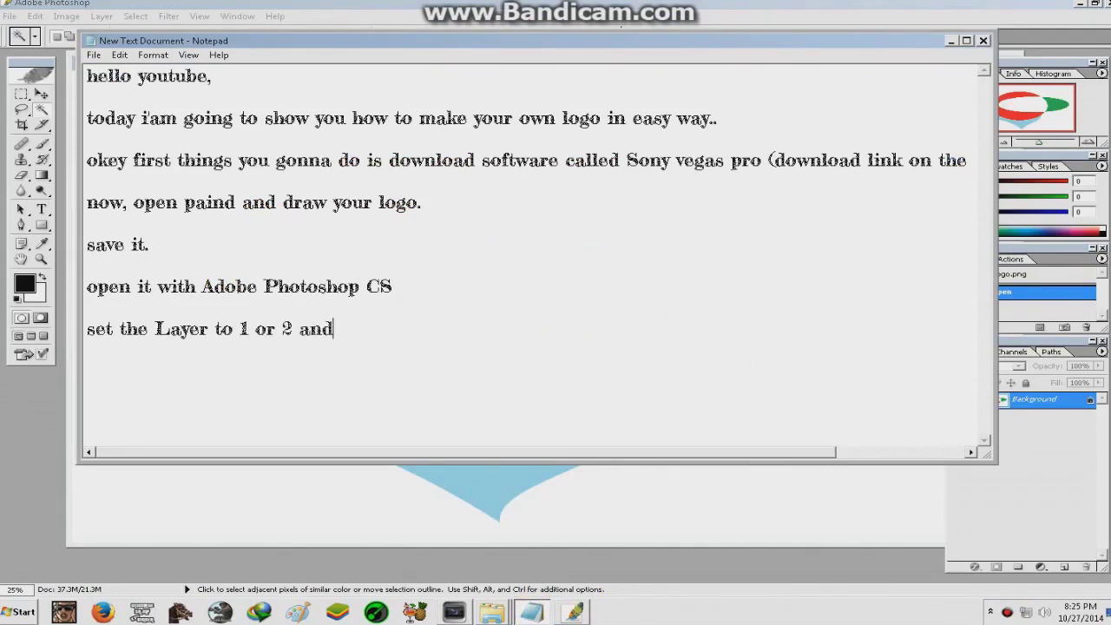
type("remove the white ")
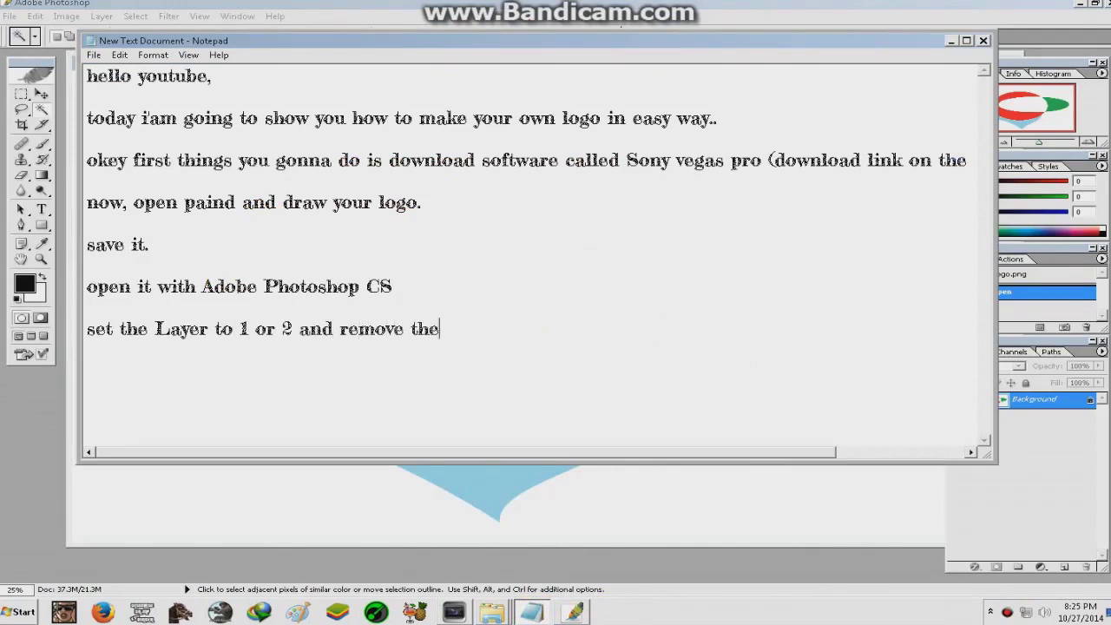
type("background.")
left_click(773, 527)
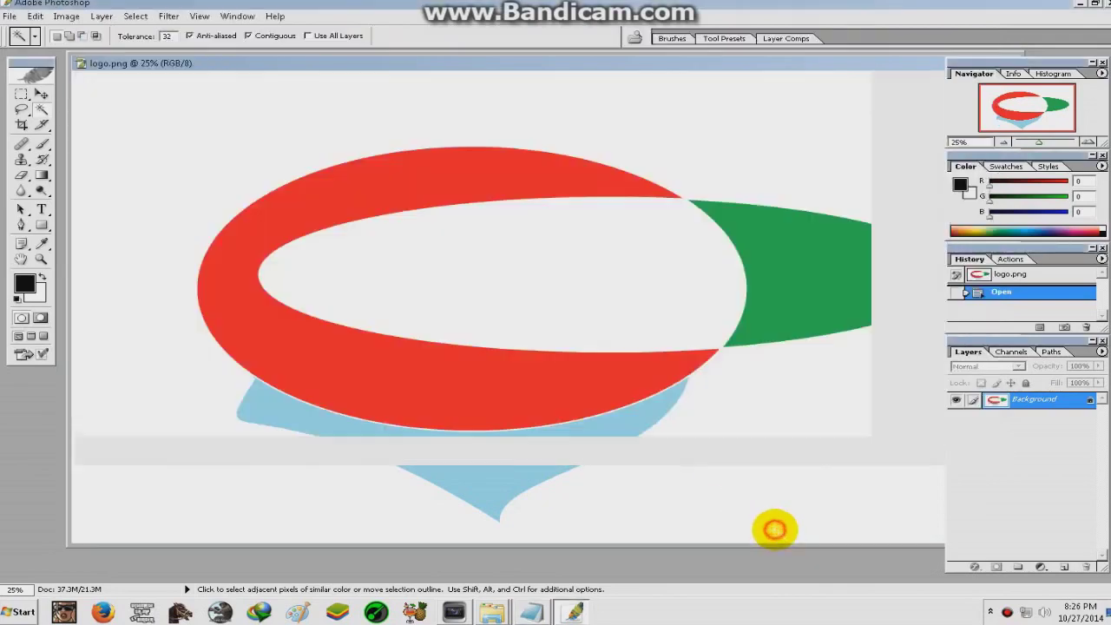
Convert the Background into an editable layer named 'Layer 1'
double_click(1044, 406)
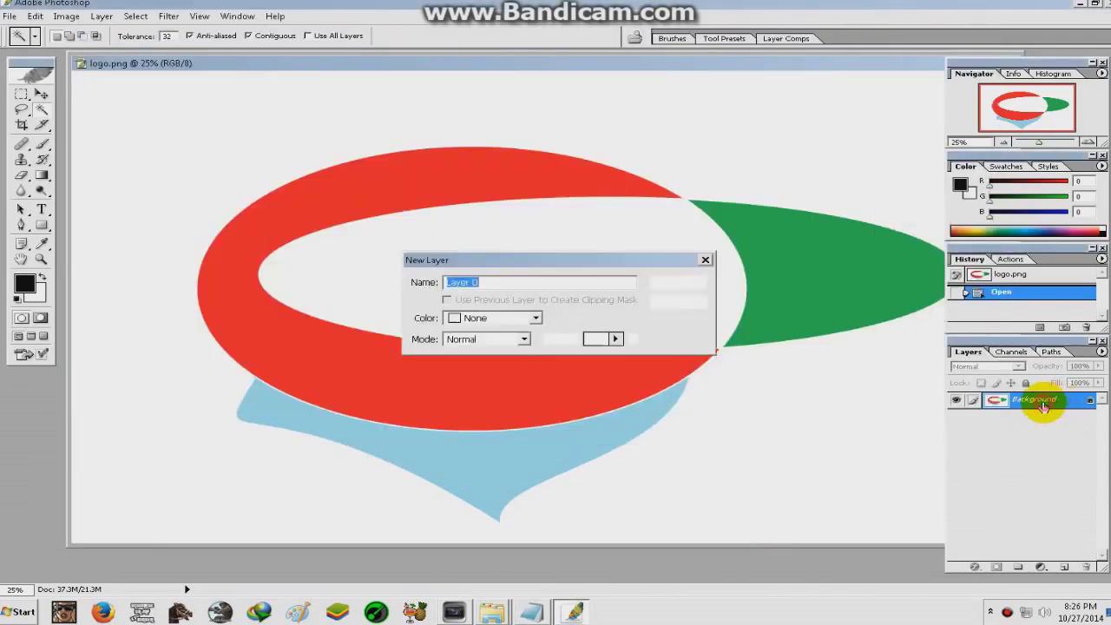
left_click(552, 279)
key("BackSpace")
type("1")
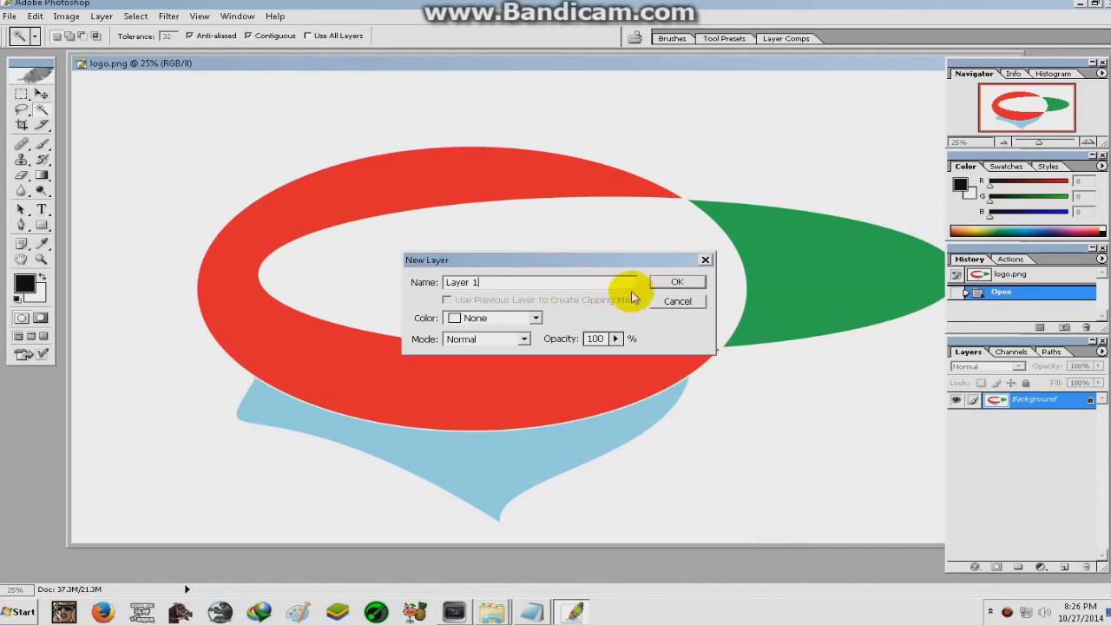
left_click(673, 283)
Select the white background with the Magic Wand, delete it and deselect
left_click(232, 116)
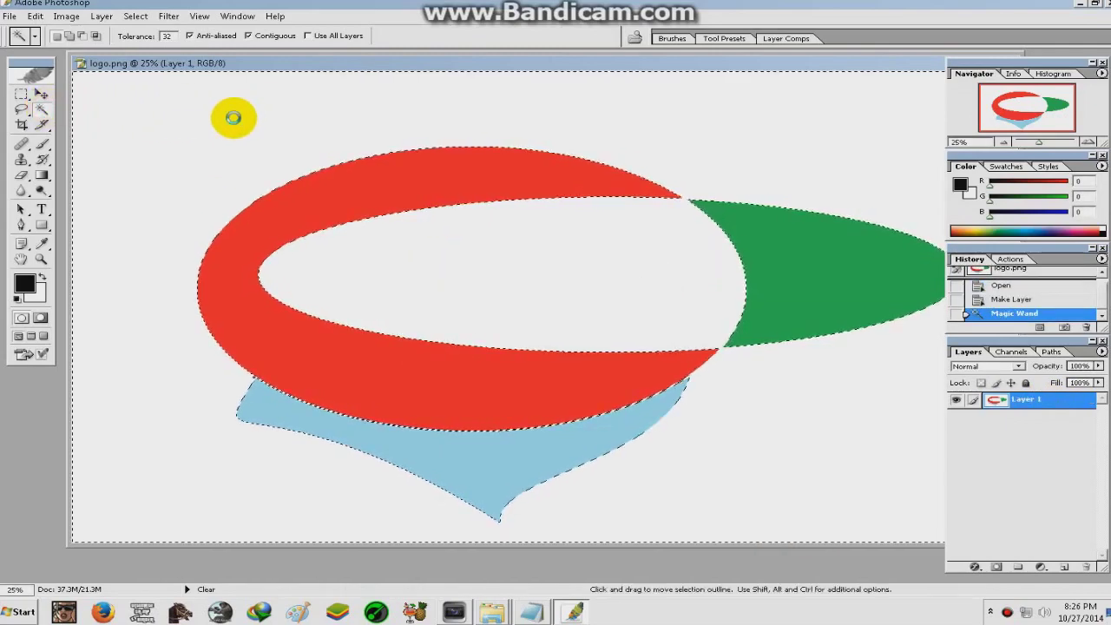
key("Delete")
left_click(632, 296, "shift")
key("ctrl+d")
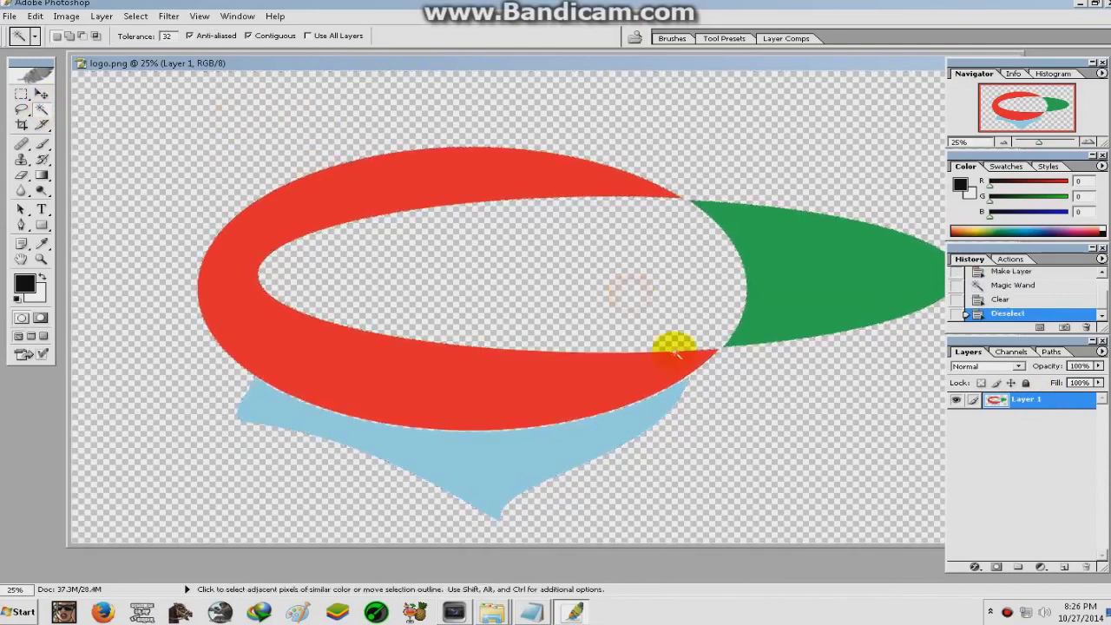
left_click(538, 612)
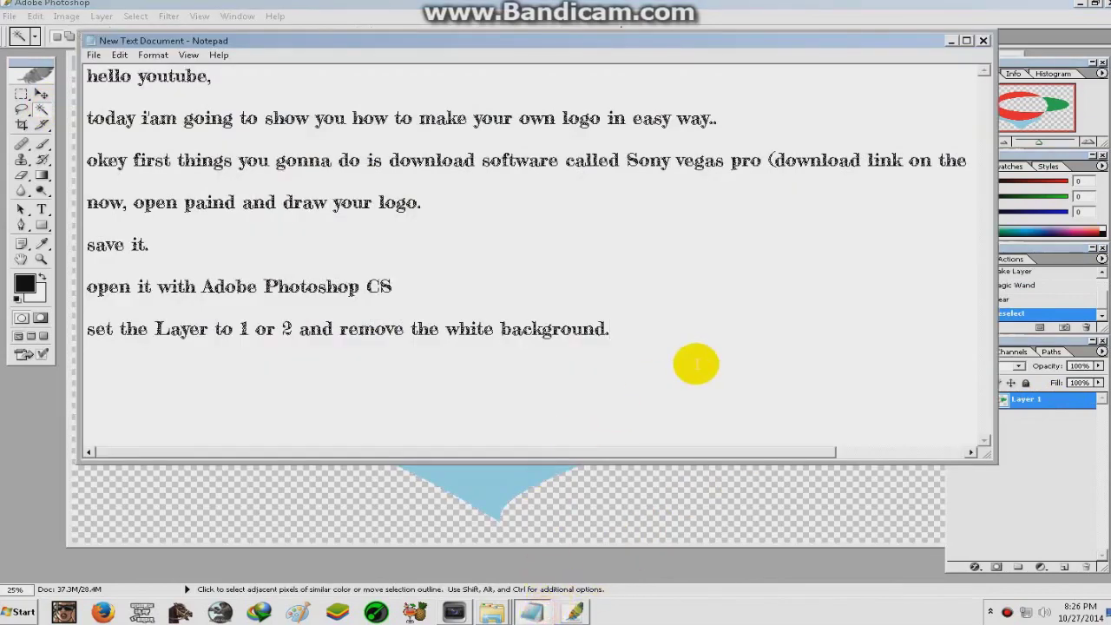
Add the note line 'save it as PNG' and bring Photoshop's logo back to front
key("Return")
type("save it as PNG")
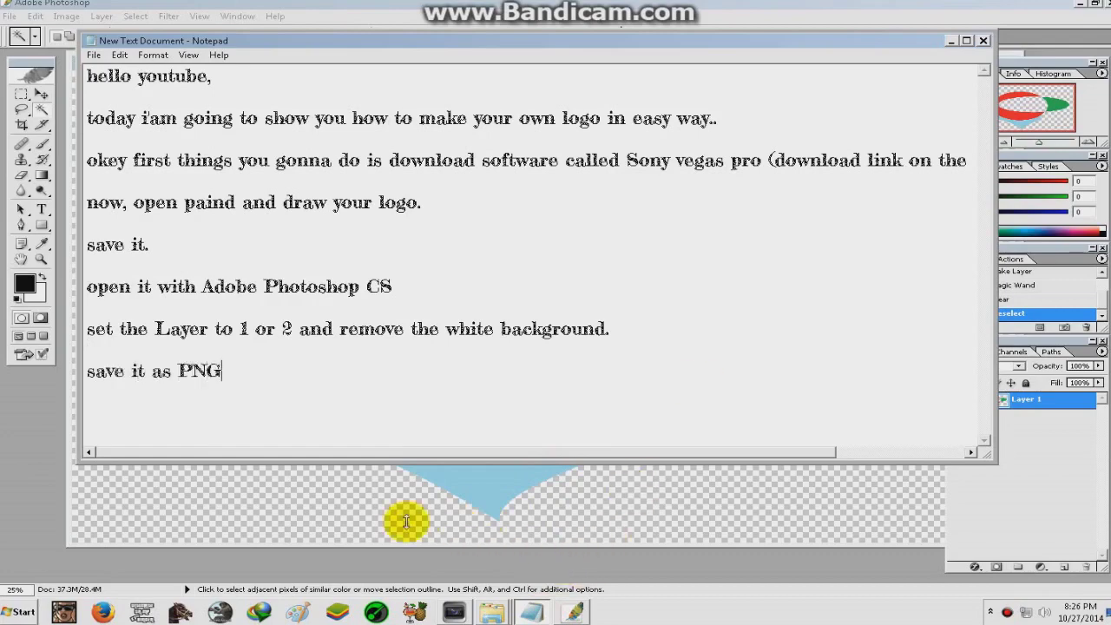
left_click(377, 518)
left_click(8, 17)
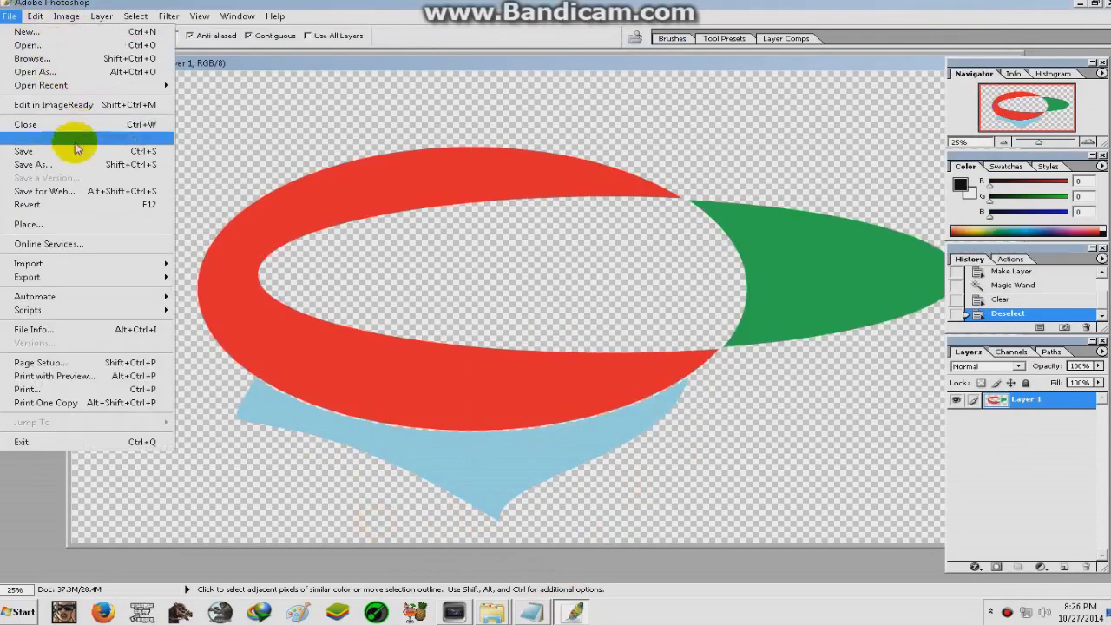
Save the transparent logo to the Desktop as PNG 'logon test PNG', then quit Photoshop
left_click(67, 168)
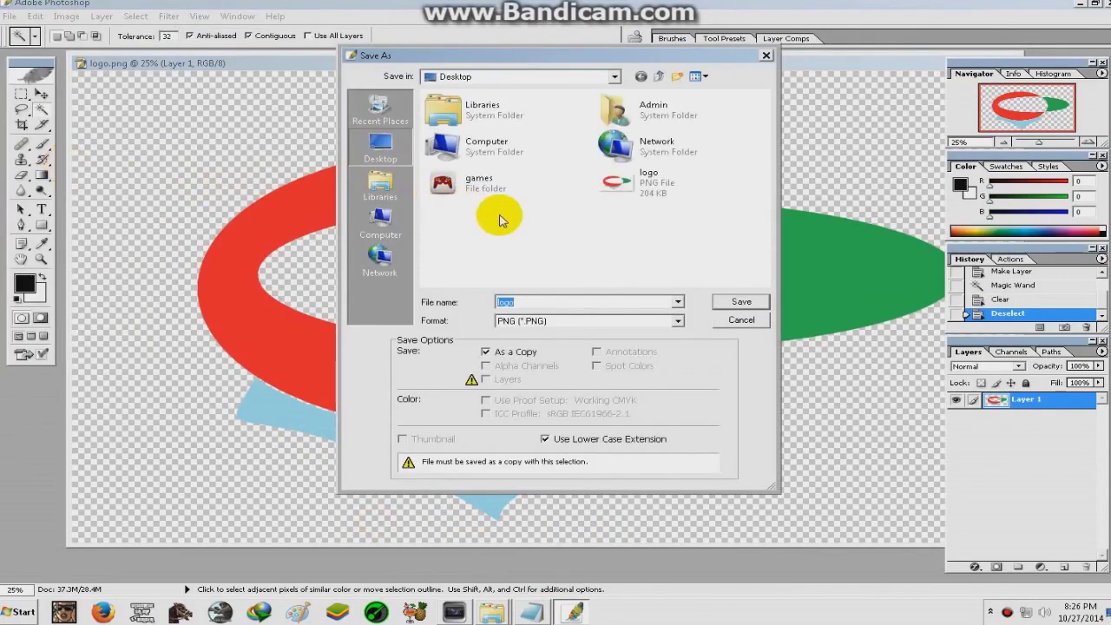
type("logon test PNG")
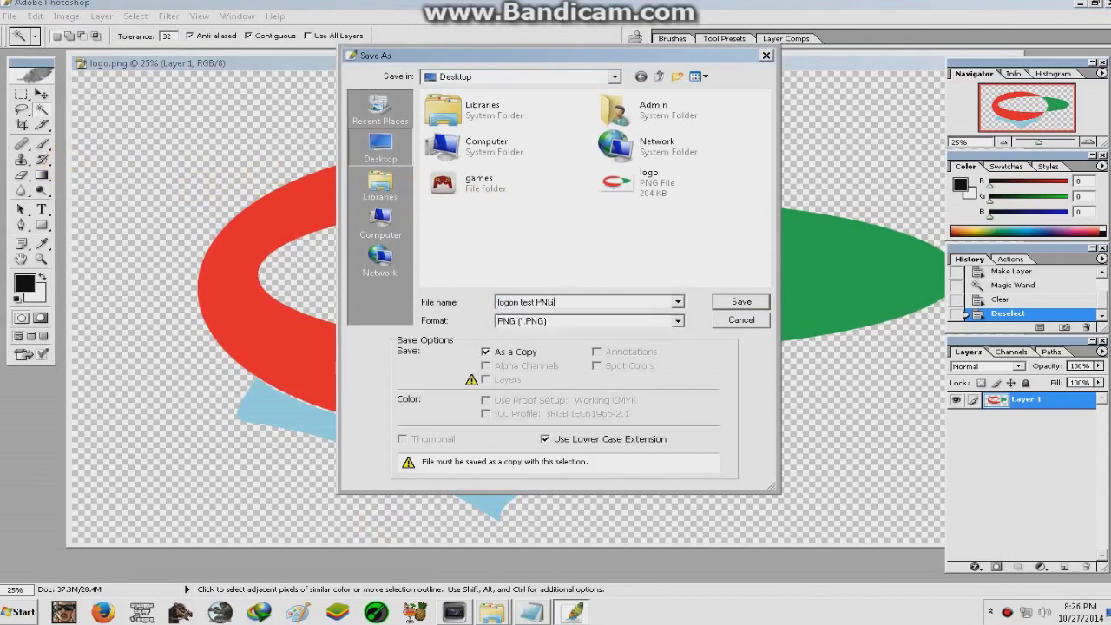
left_click(740, 301)
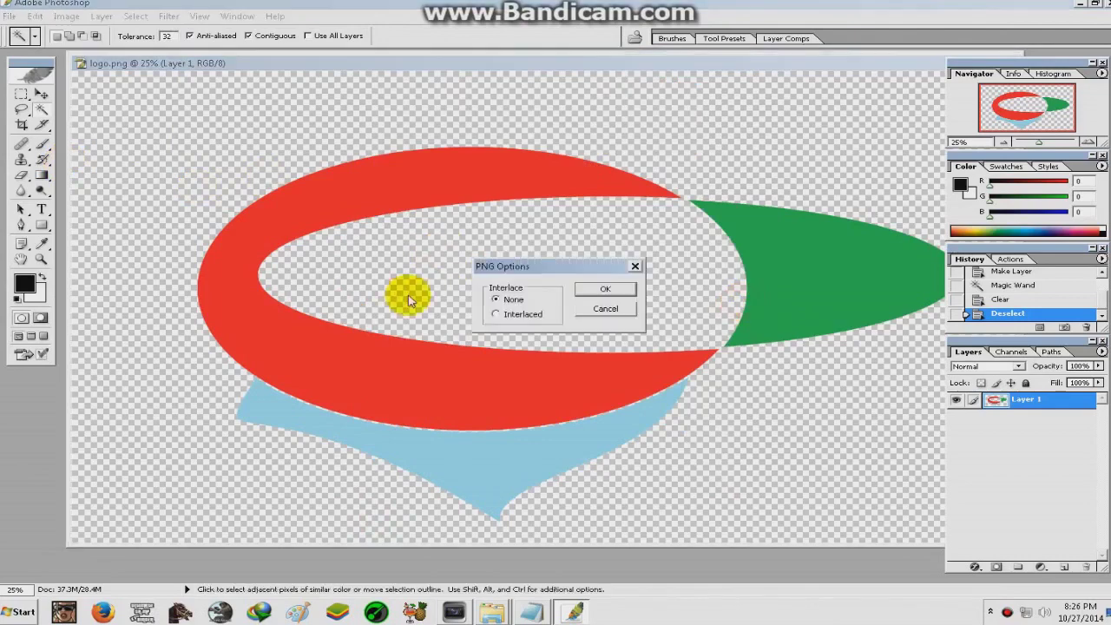
left_click(603, 287)
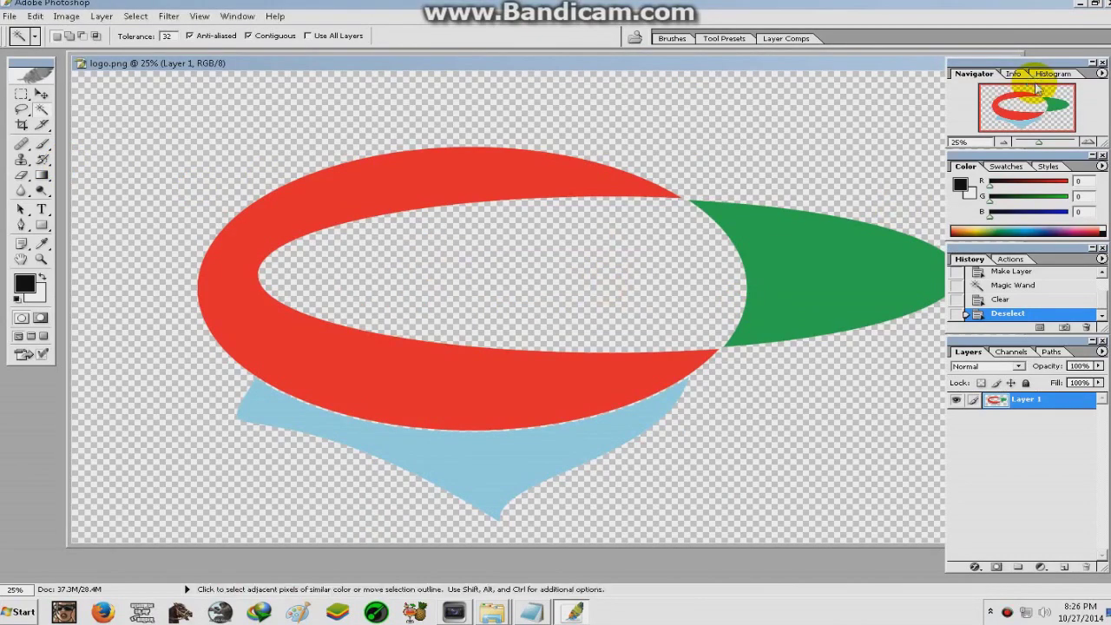
left_click(1102, 4)
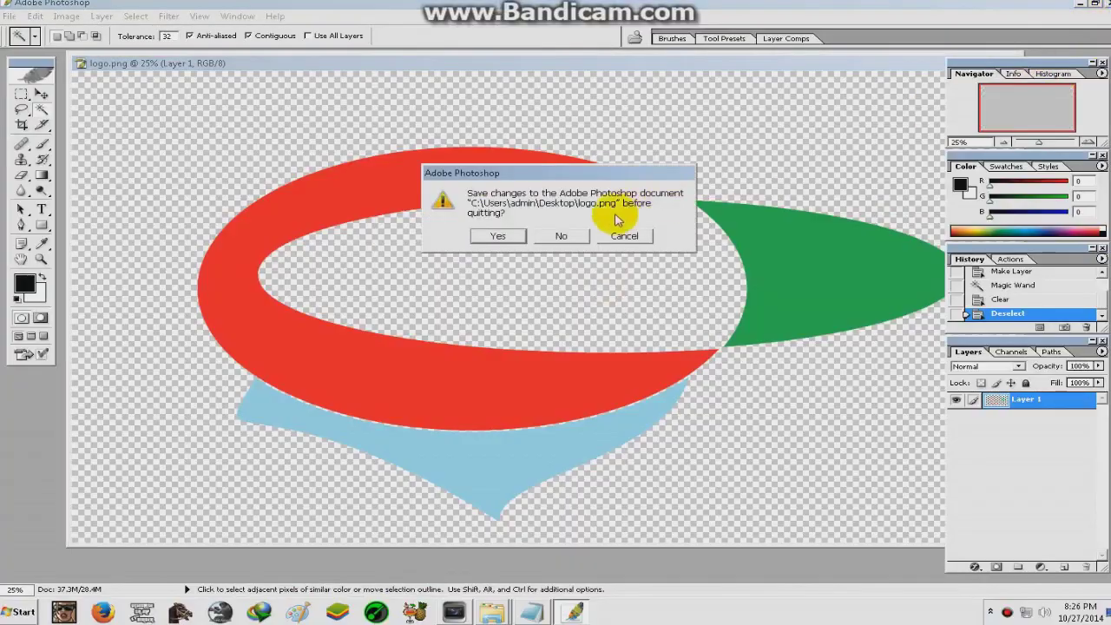
left_click(564, 235)
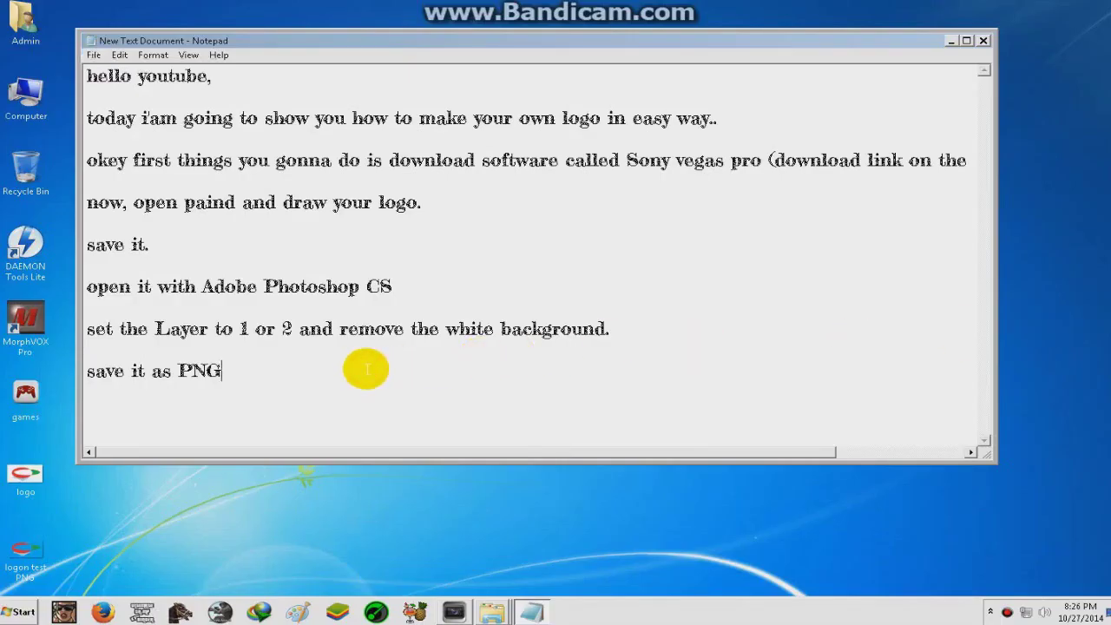
Add the note 'now after you finish install the Sony vegas pro, open it.' and start the next line
key("Return")
type("now a")
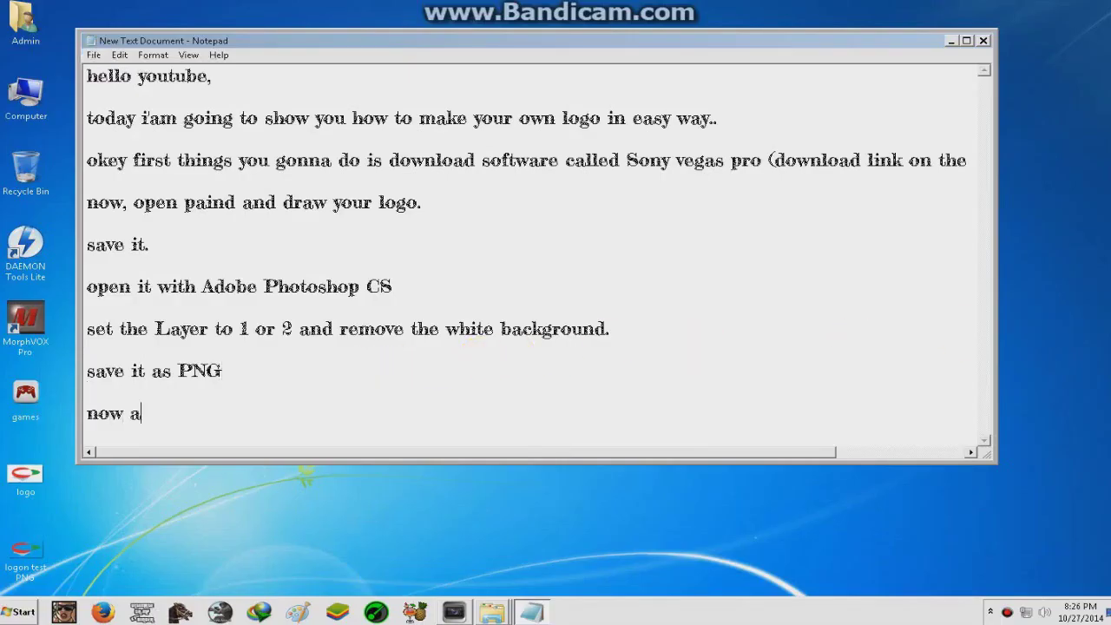
type("fini")
type("sh install")
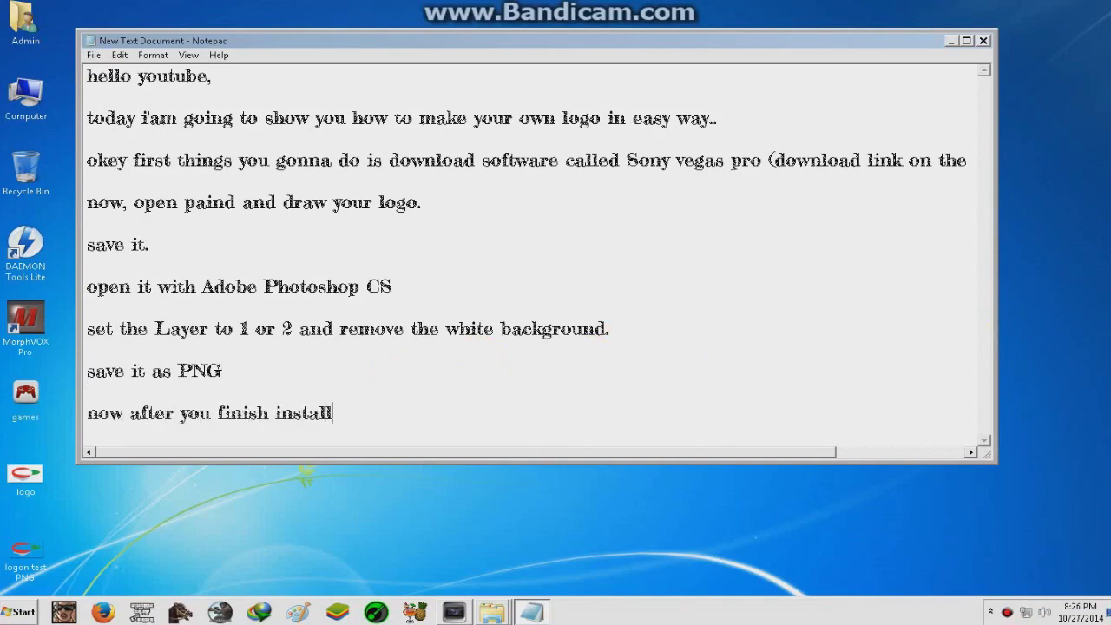
type("gas o")
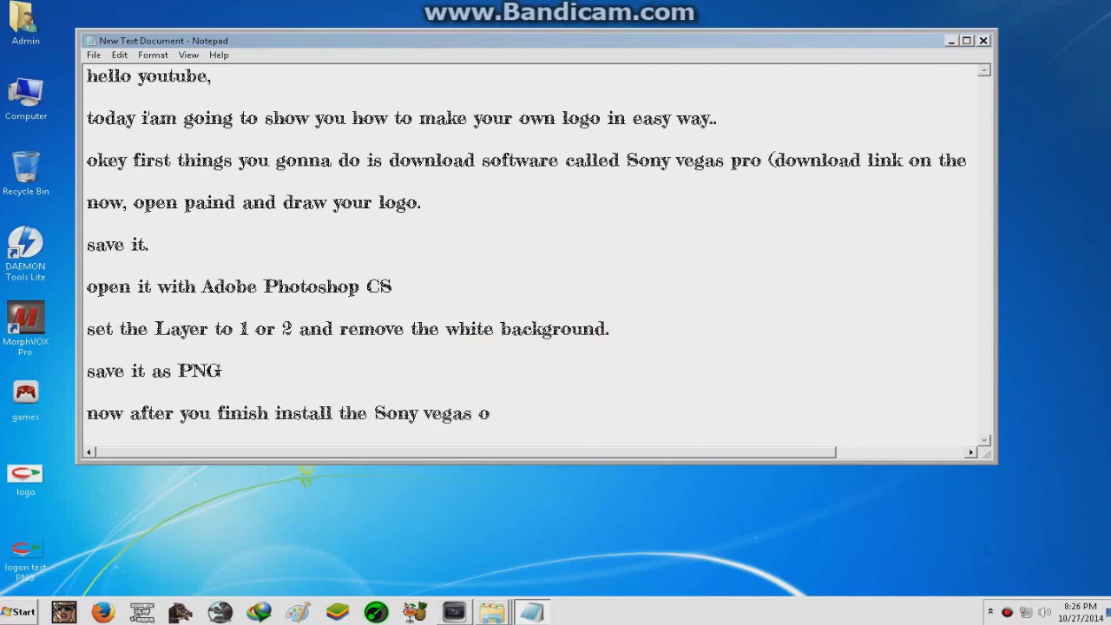
type("popen it.")
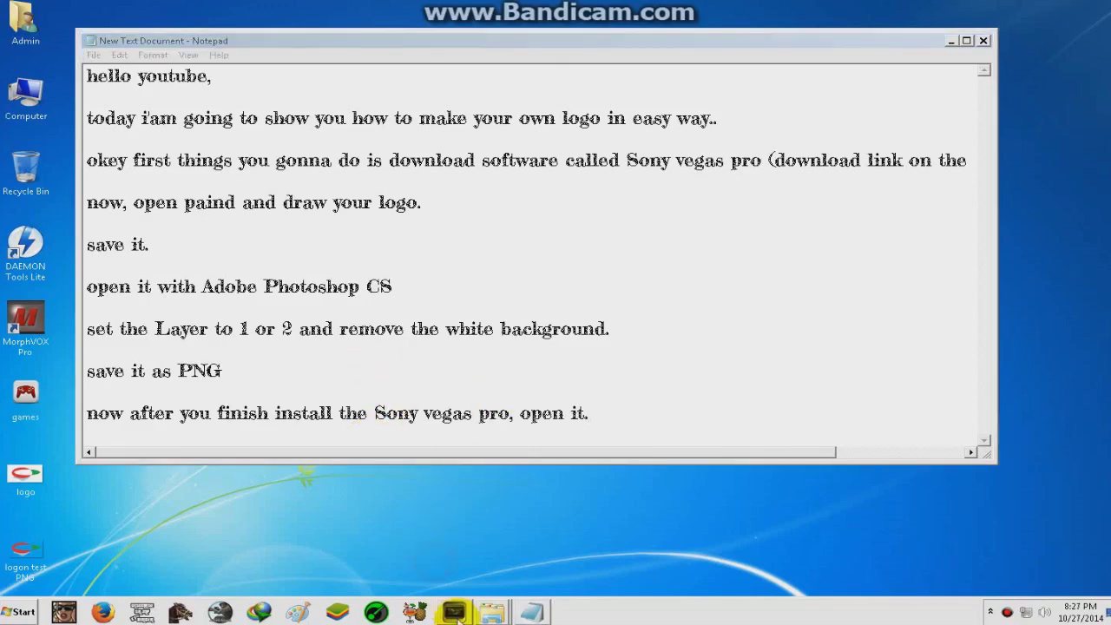
left_click(453, 612)
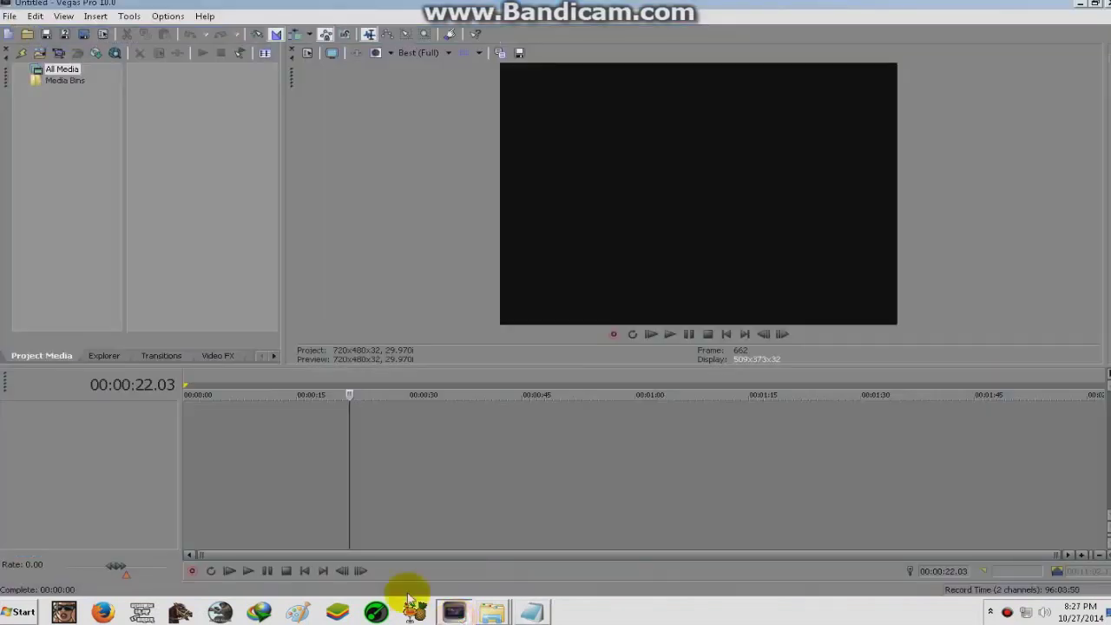
left_click(527, 612)
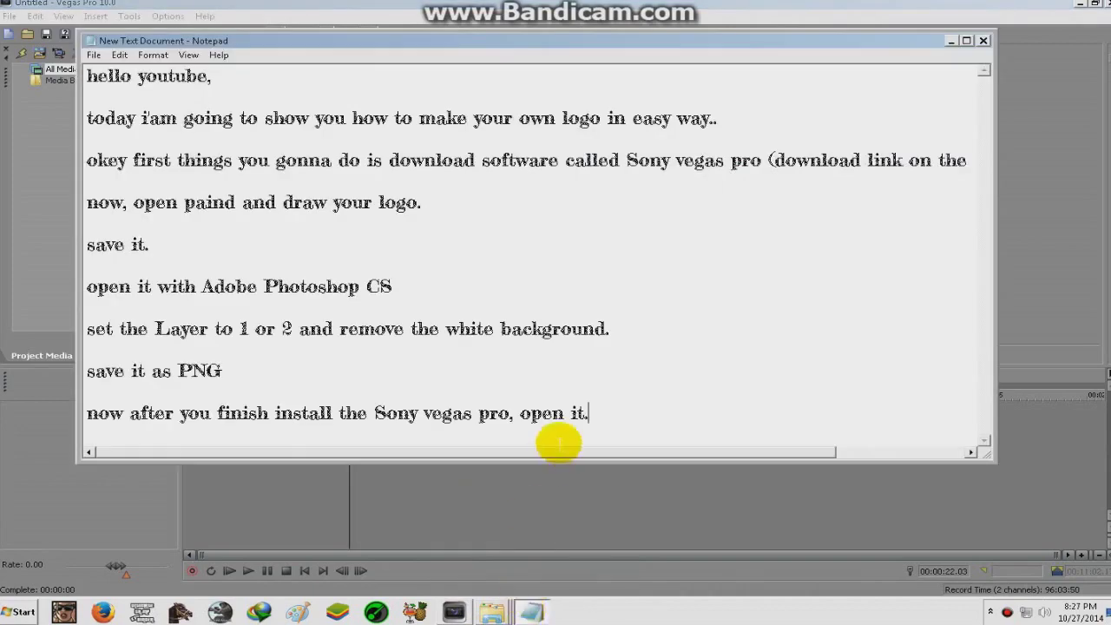
key("Return")
key("Return")
type("op")
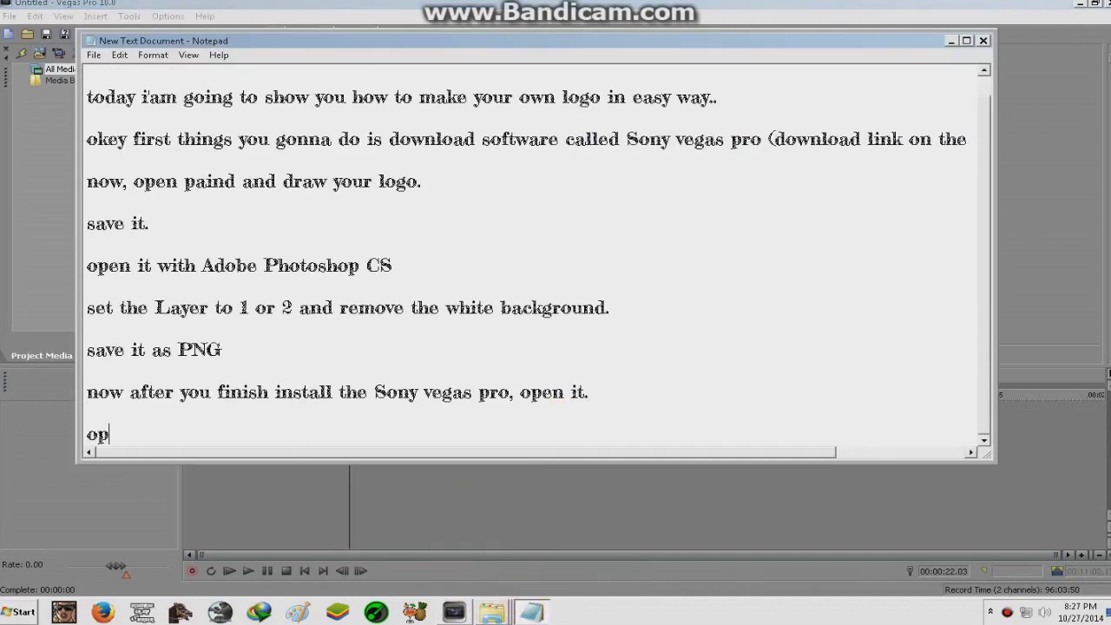
type("the")
type("ogo")
Import 'logon test PNG' from the Desktop onto the Vegas timeline at its start
left_click(626, 516)
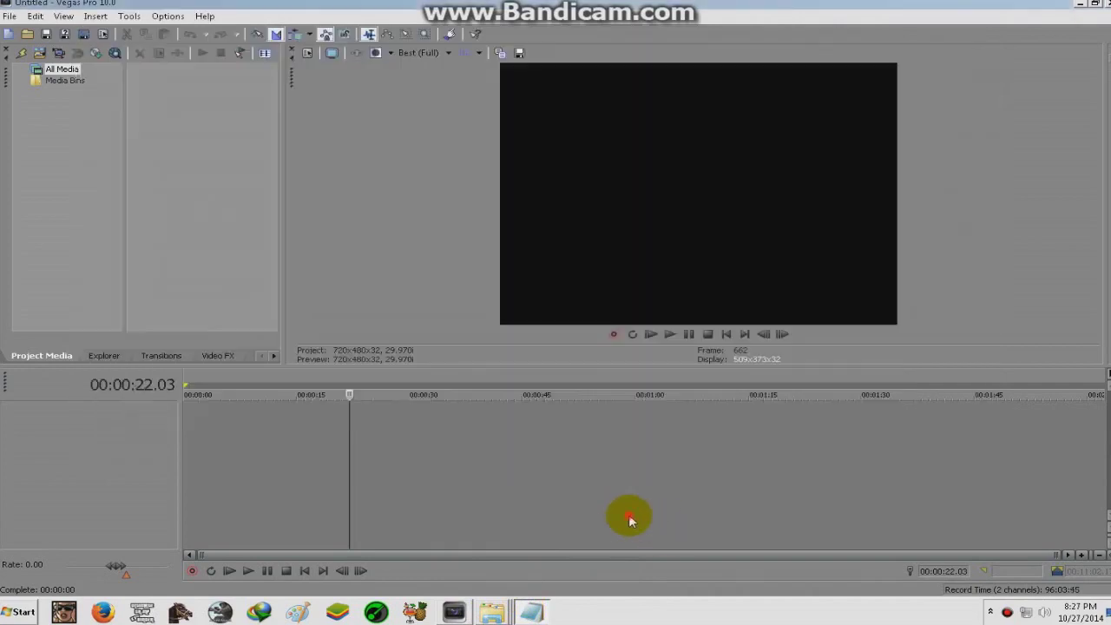
left_click(192, 436)
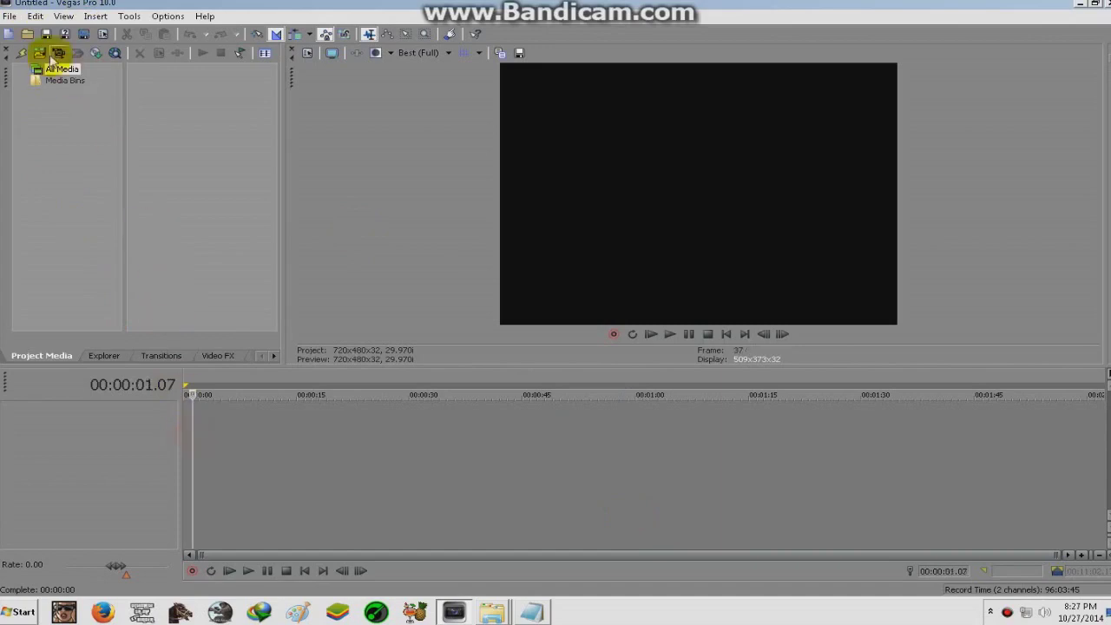
left_click(27, 37)
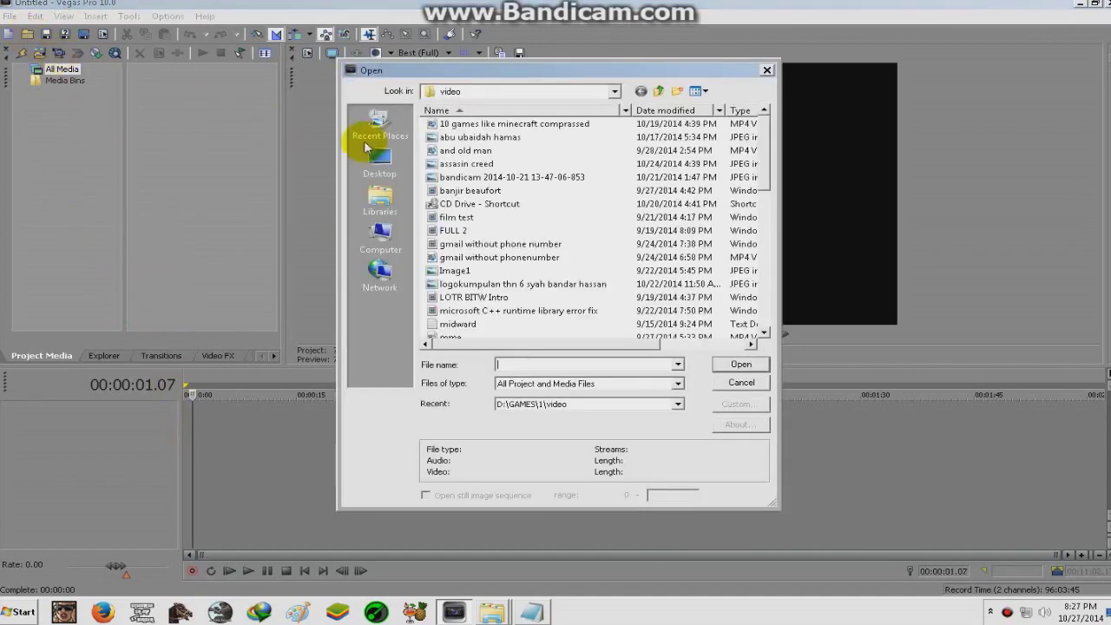
left_click(380, 158)
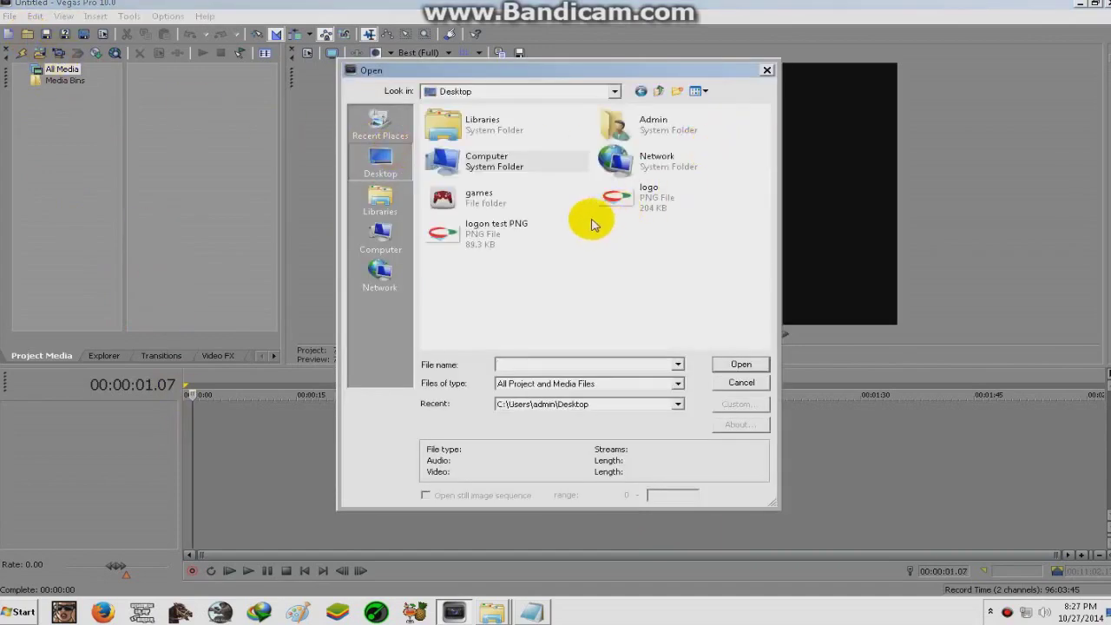
left_click(521, 247)
left_click(521, 246)
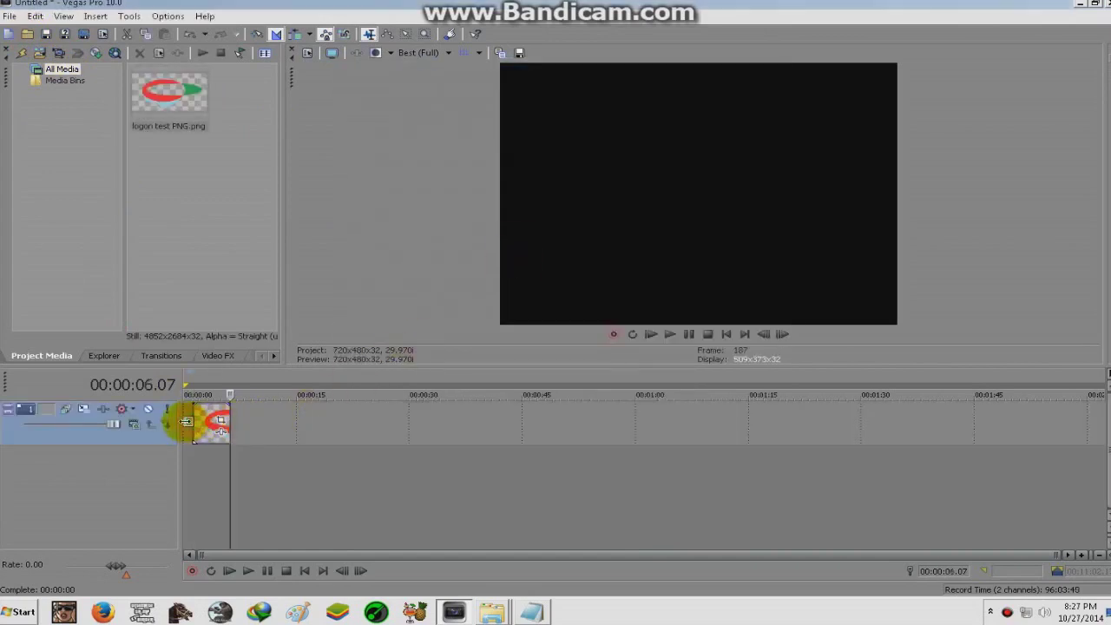
Lengthen the logo clip on the timeline and return to the Notepad notes
left_click_drag(230, 422, 342, 423)
left_click(232, 424)
left_click(528, 612)
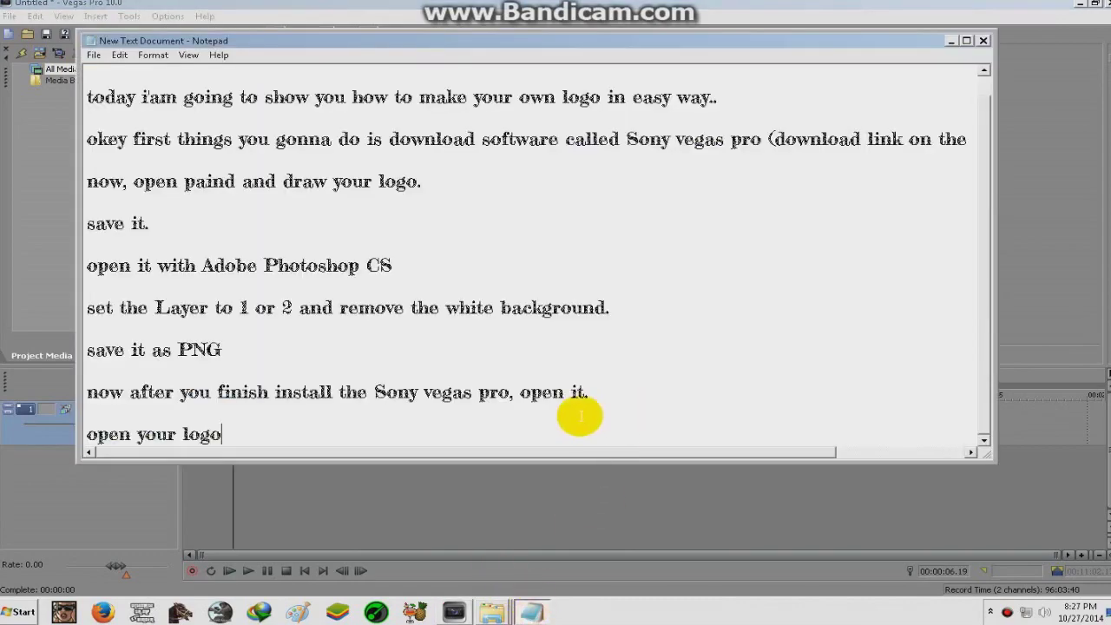
Write two note lines: adding FX to make the logo look better, and placing a downloaded background behind it
key("Return")
key("Return")
type("now it's time")
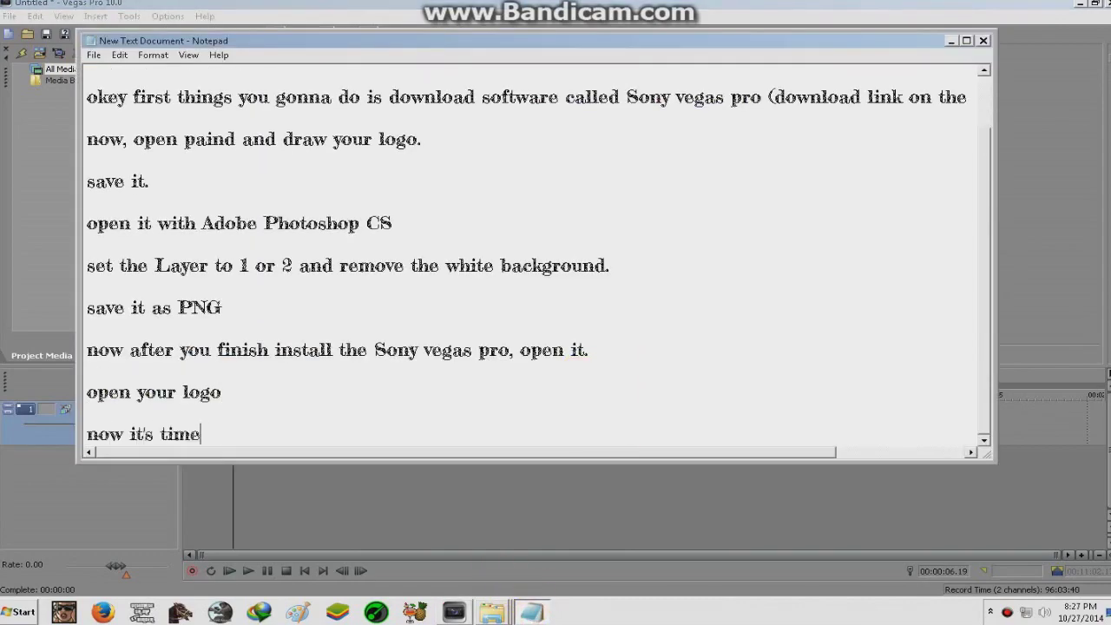
type(" to add some ")
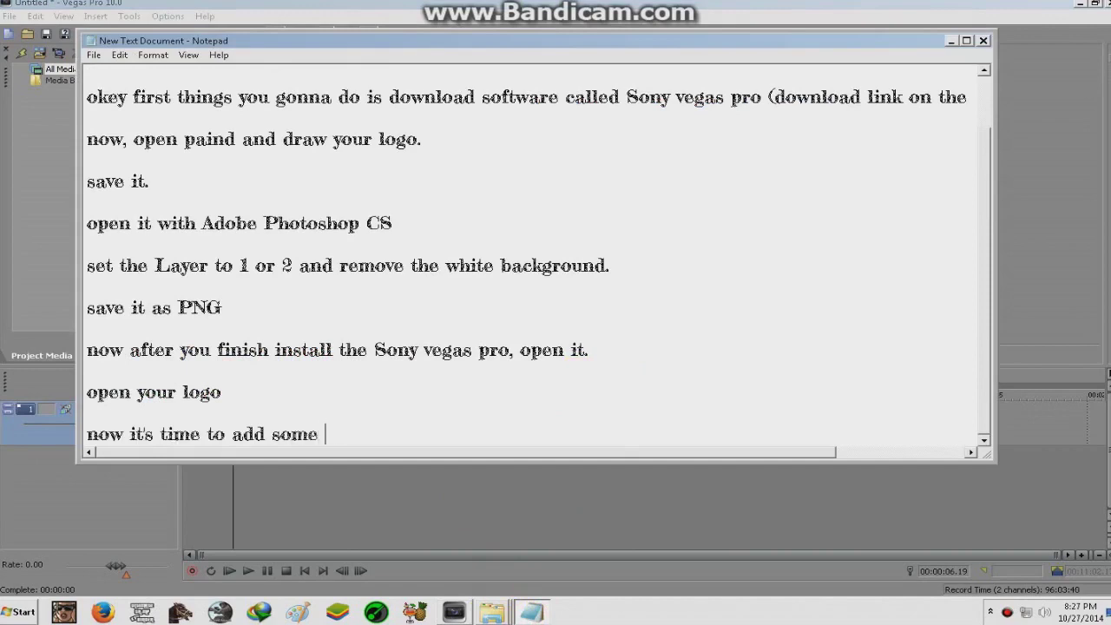
type("FX effect to make your logo l")
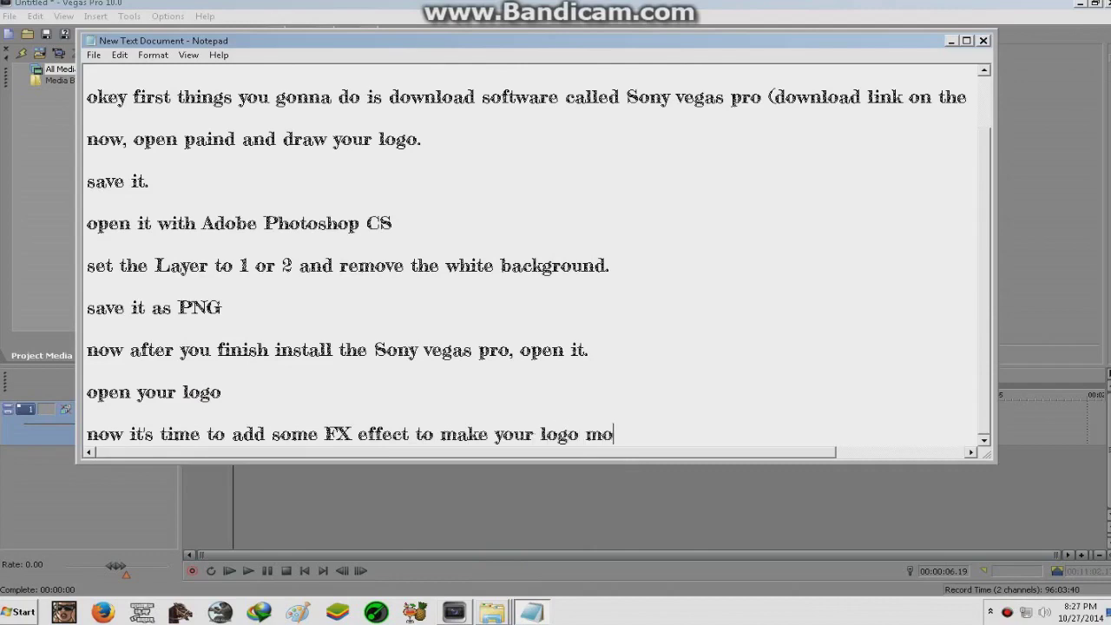
type("ook better..")
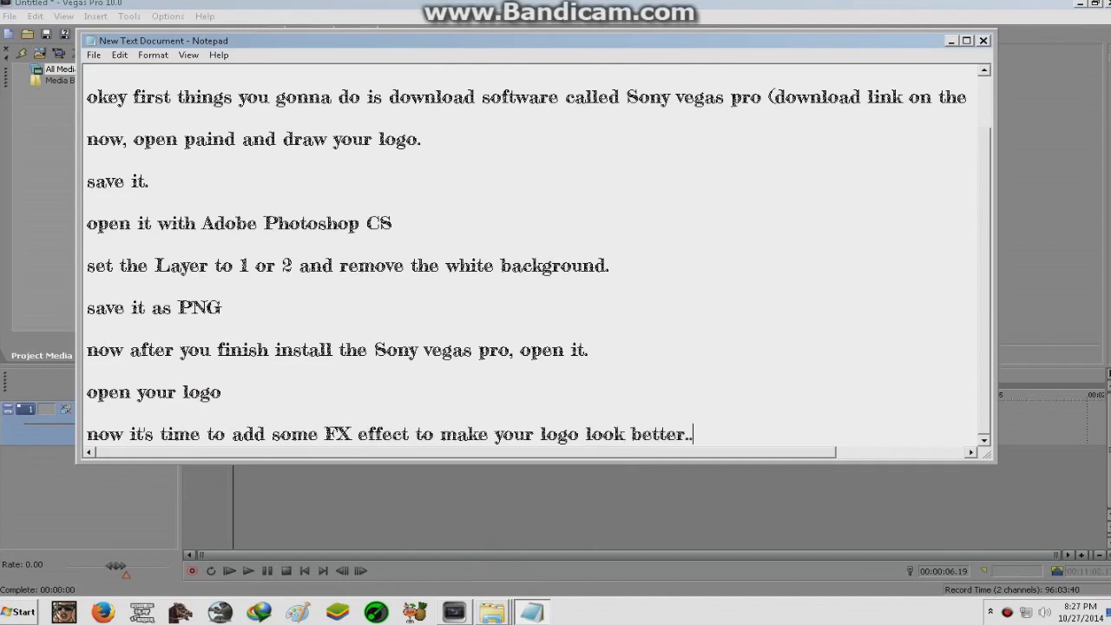
key("Return")
type("can")
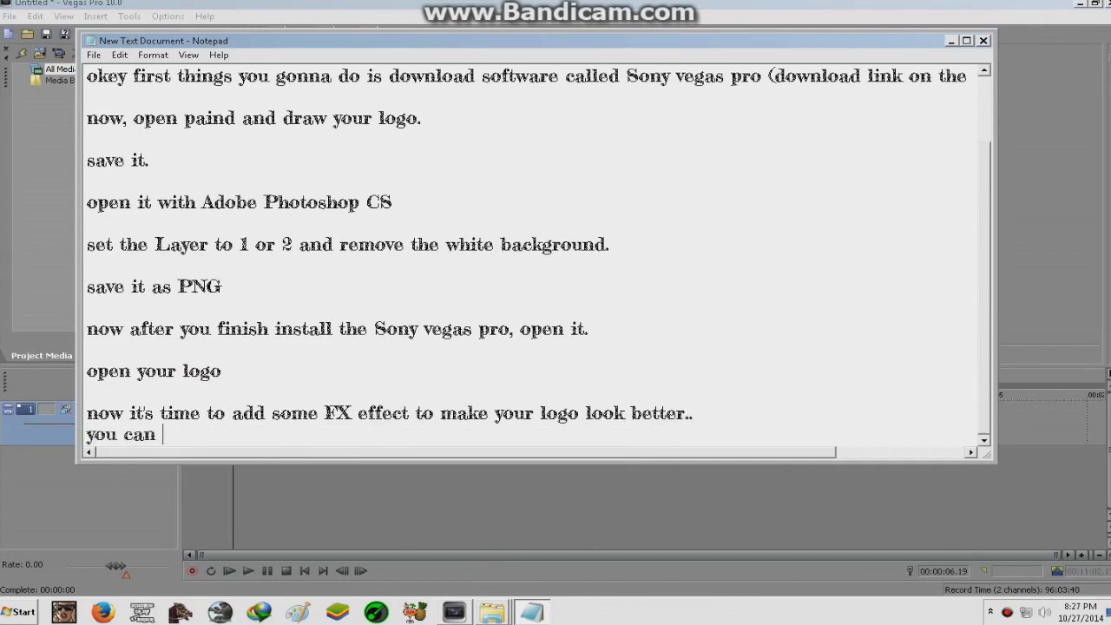
type("download")
type(" a b")
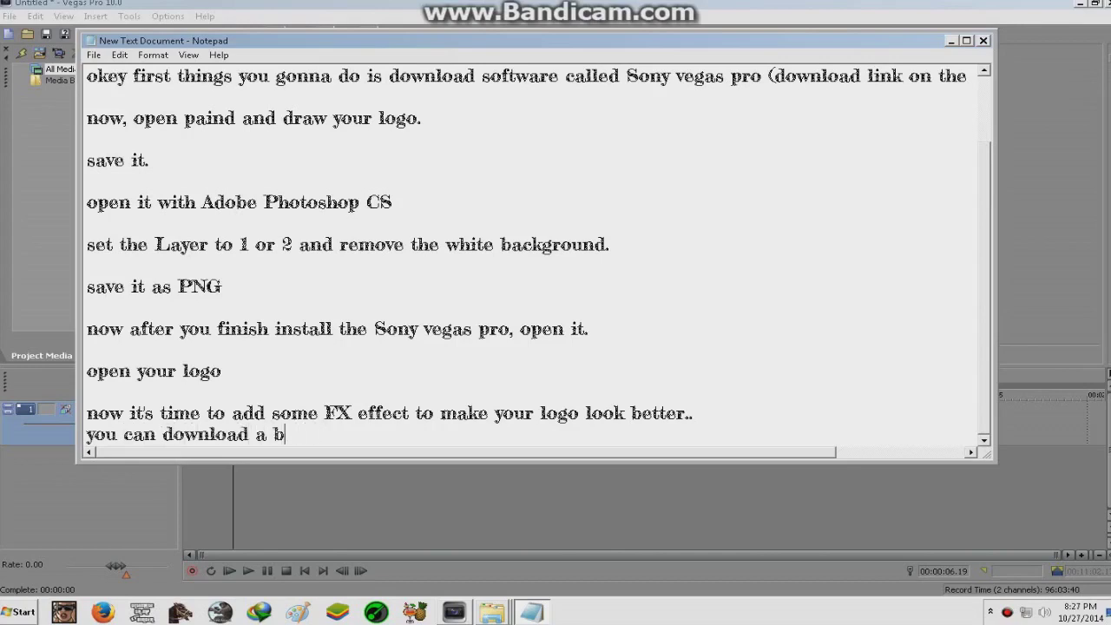
type("acknice back")
type("und and put it")
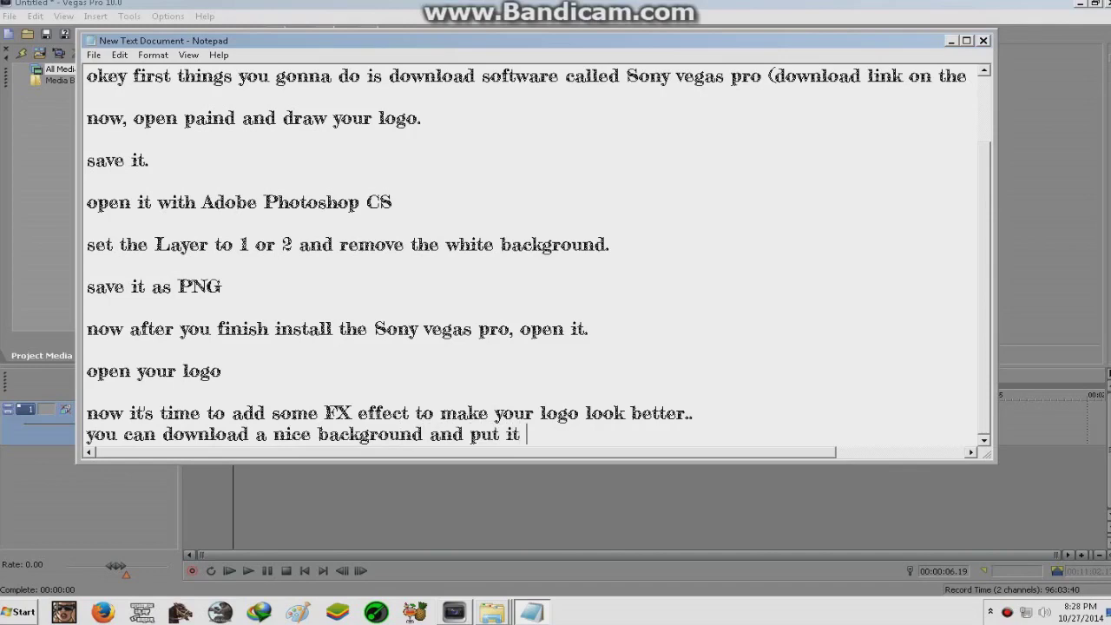
type(" behind your logo")
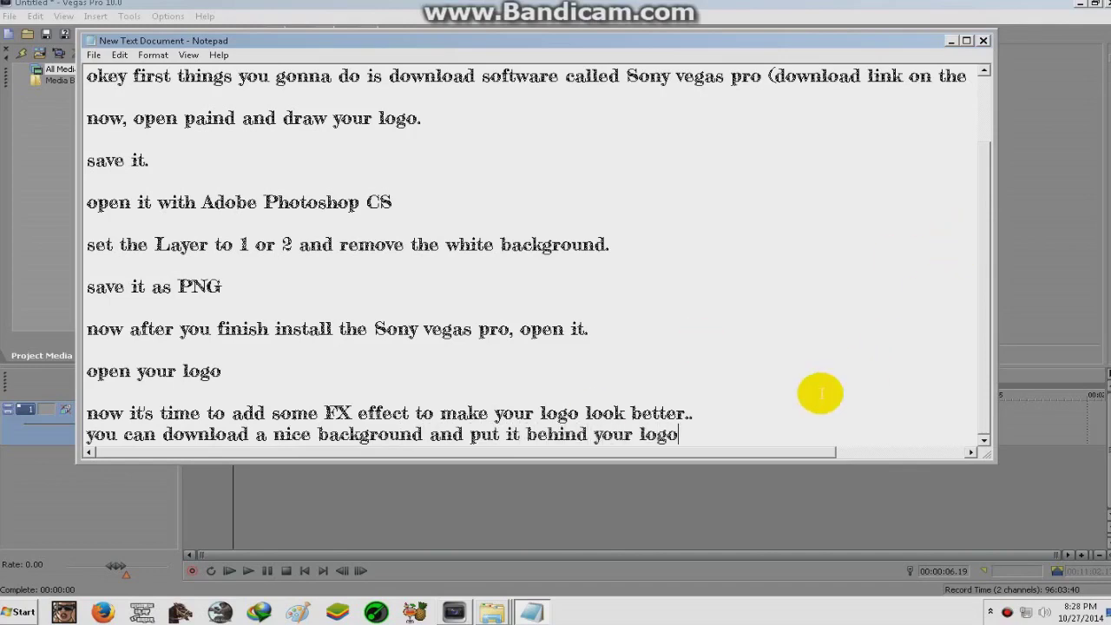
type(".")
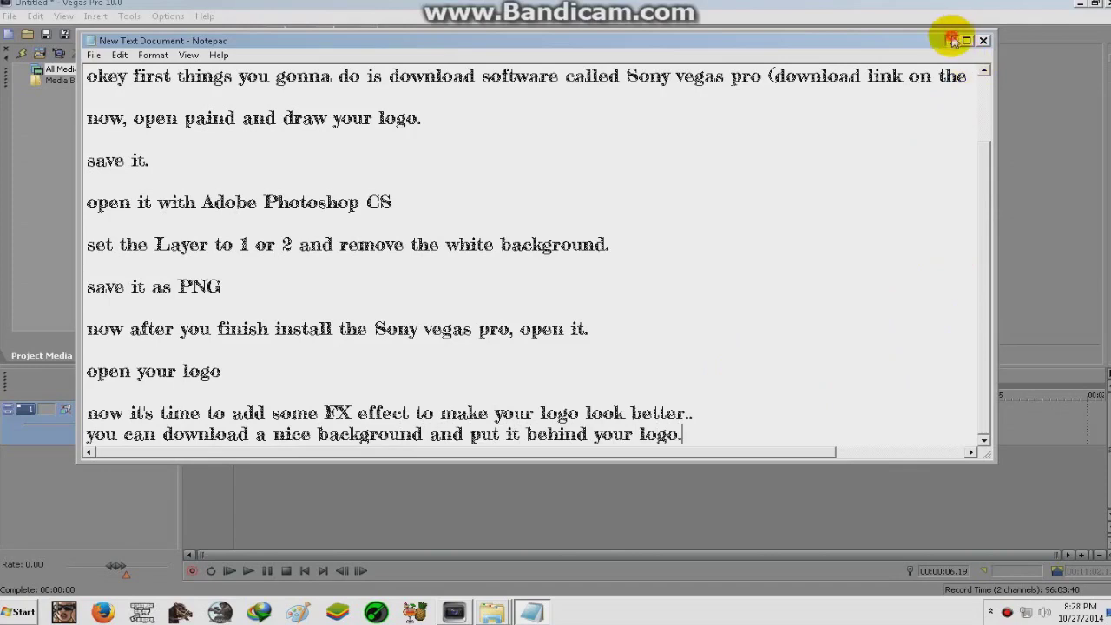
left_click(951, 40)
Add a second video track and import the colourful wood wallpaper onto it
right_click(209, 473)
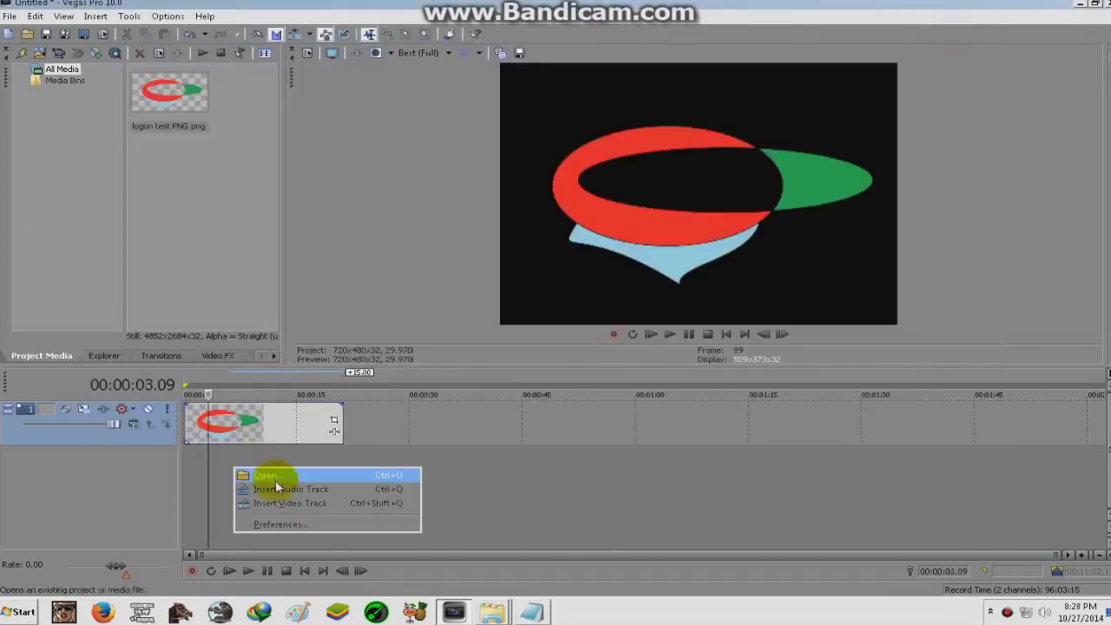
left_click(267, 506)
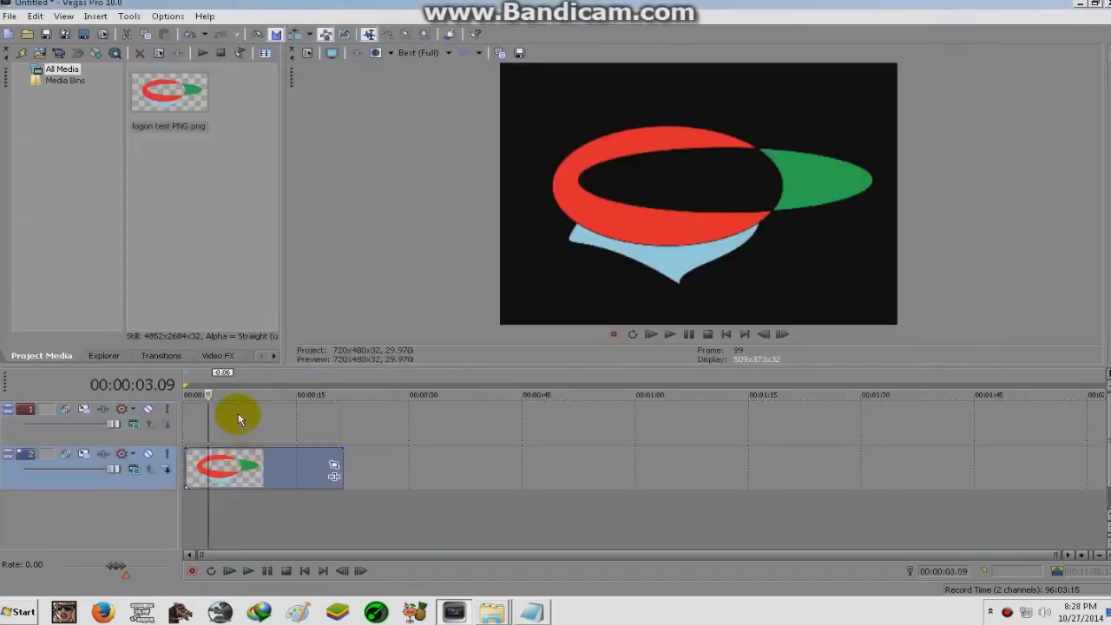
left_click(231, 455)
left_click(27, 34)
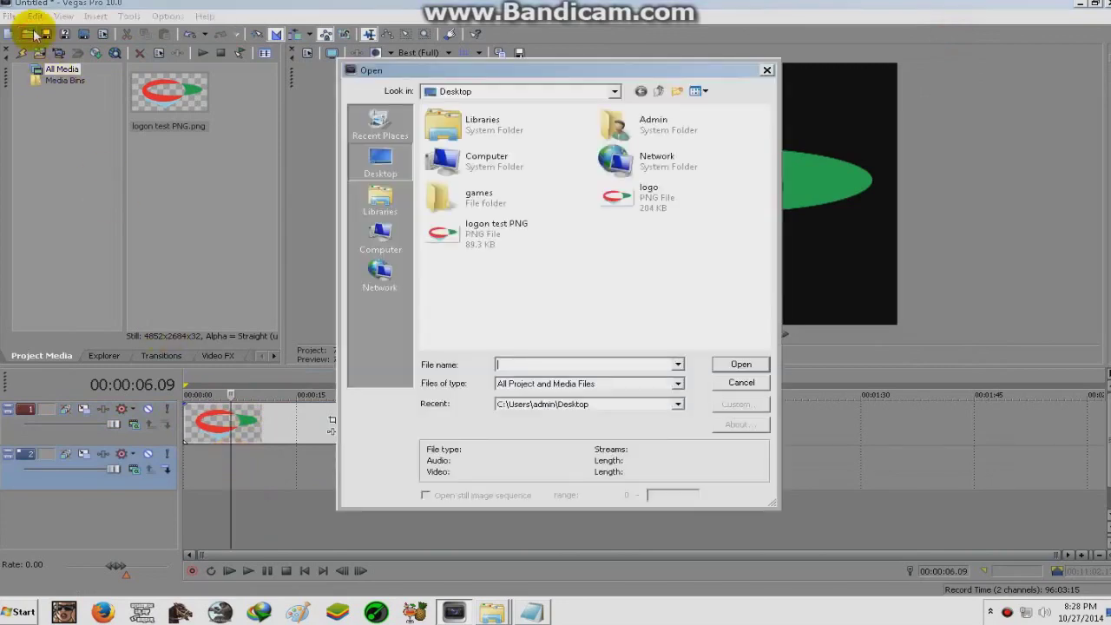
left_click(490, 92)
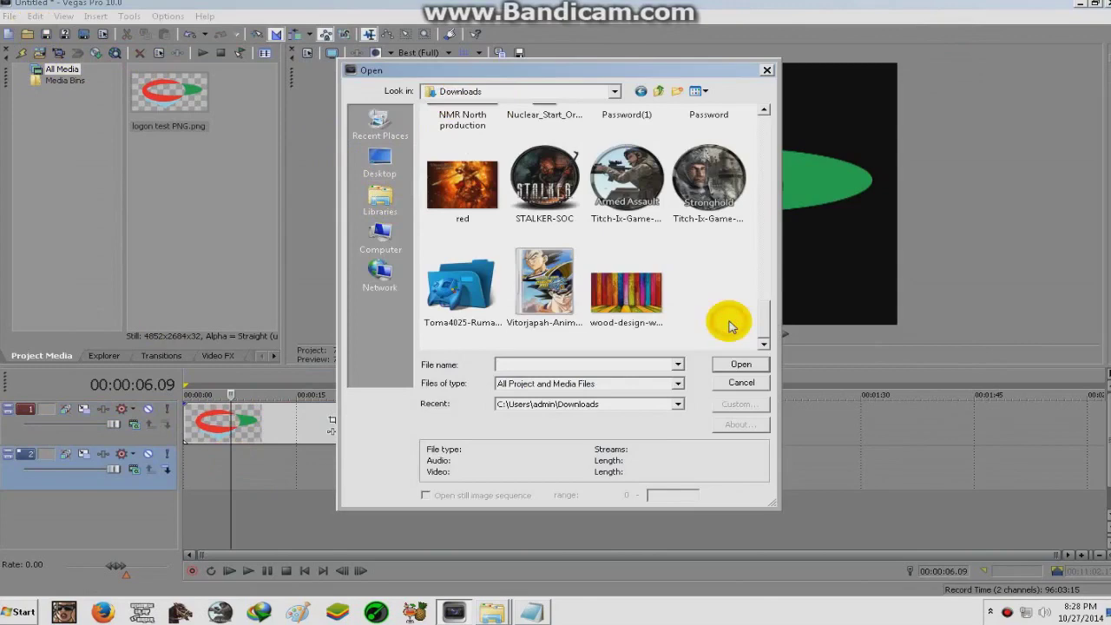
left_click(647, 308)
double_click(647, 308)
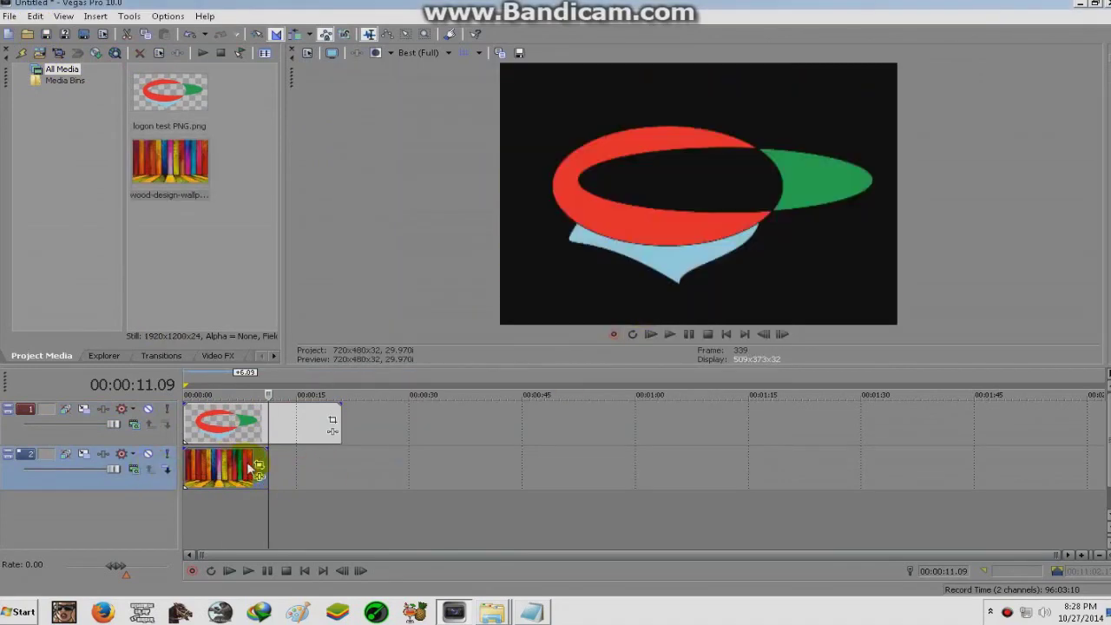
Lengthen the wood background clip and set its properties to disable resample
left_click_drag(267, 460, 342, 459)
right_click(250, 463)
left_click(278, 453)
left_click(442, 248)
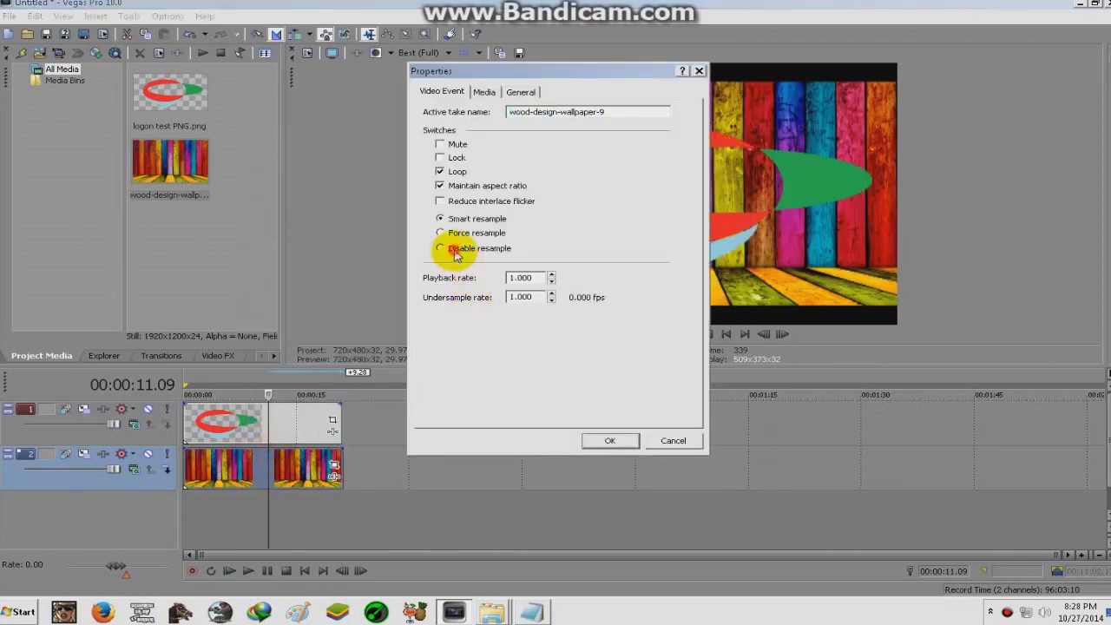
left_click(439, 185)
left_click(439, 171)
left_click(607, 442)
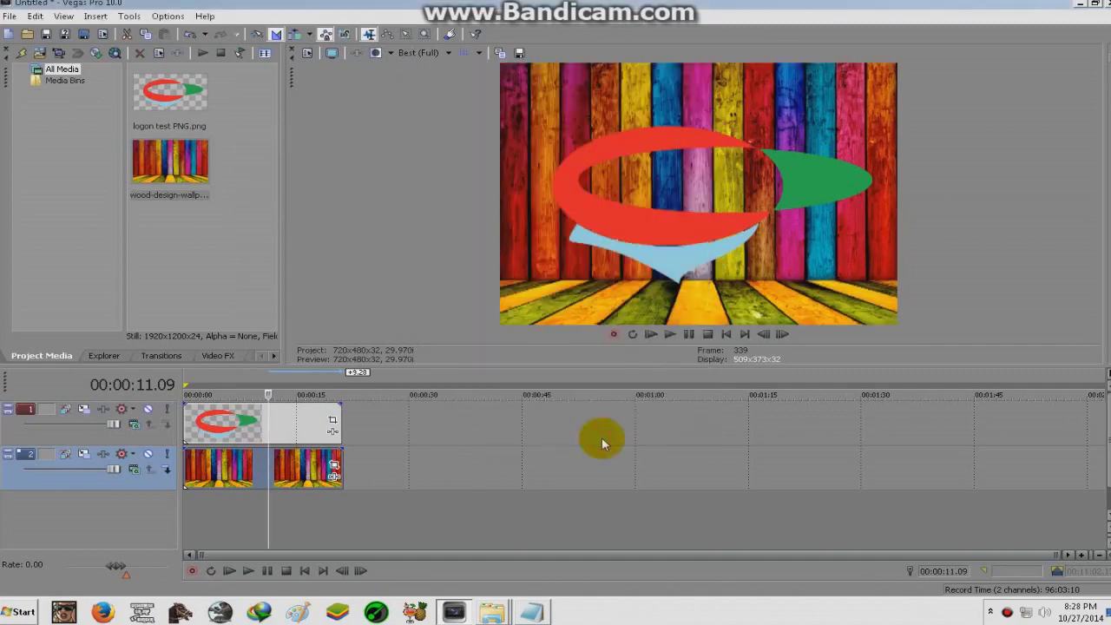
left_click(332, 420)
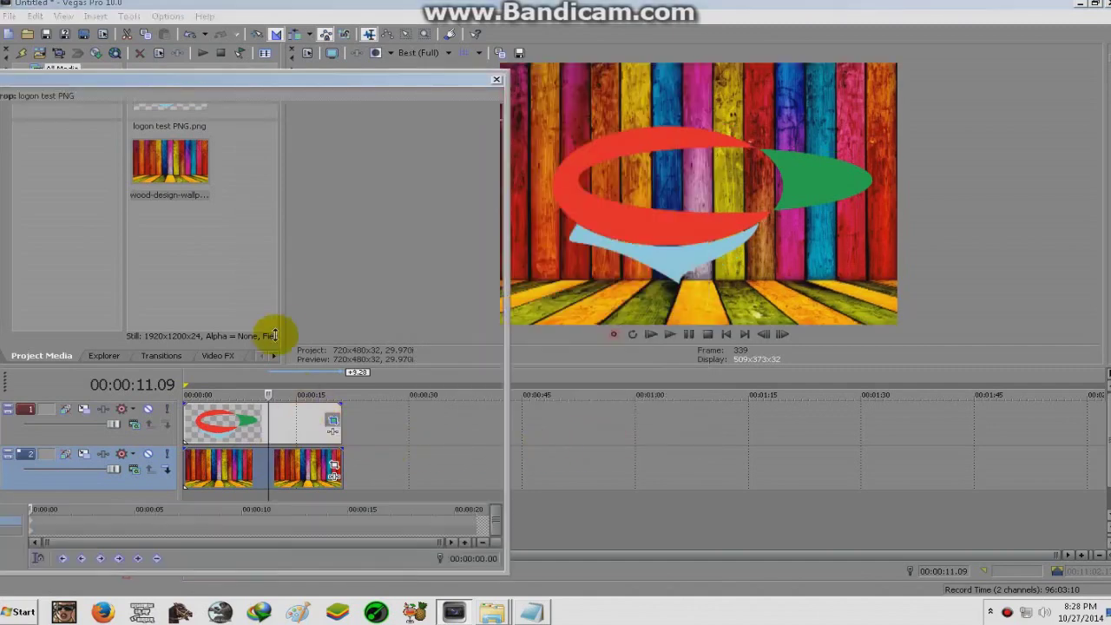
In Pan/Crop, enlarge the frame to shrink the logo, shift it lower, and close the window
scroll(297, 344, "down", 2)
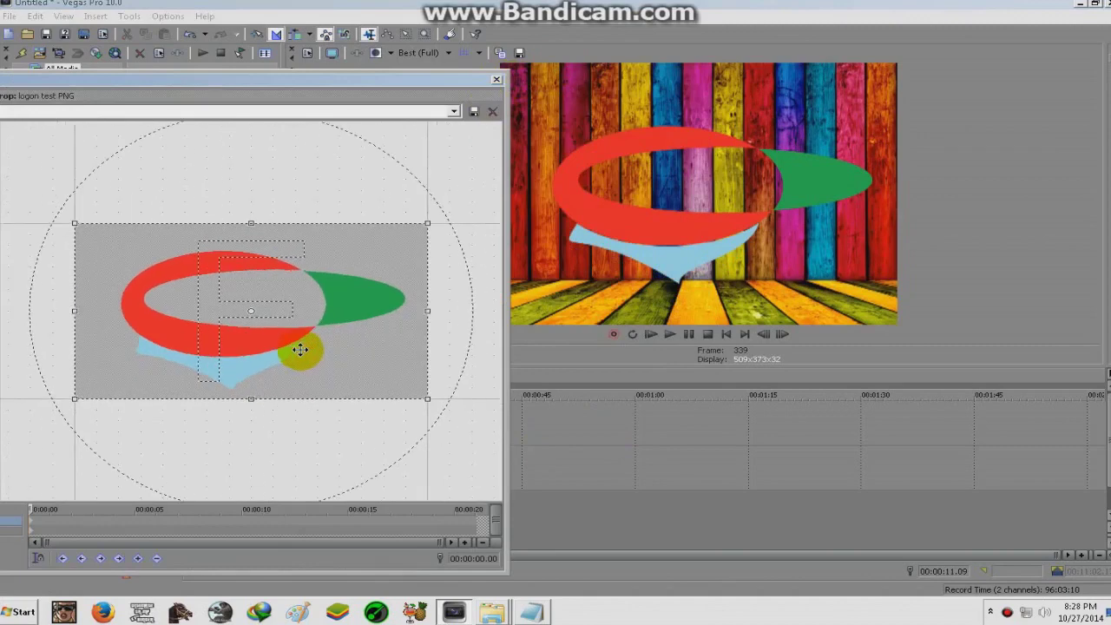
scroll(248, 380, "down", 1)
mouse_move(247, 380)
left_mouse_down()
mouse_move(273, 453)
mouse_move(264, 415)
left_mouse_up()
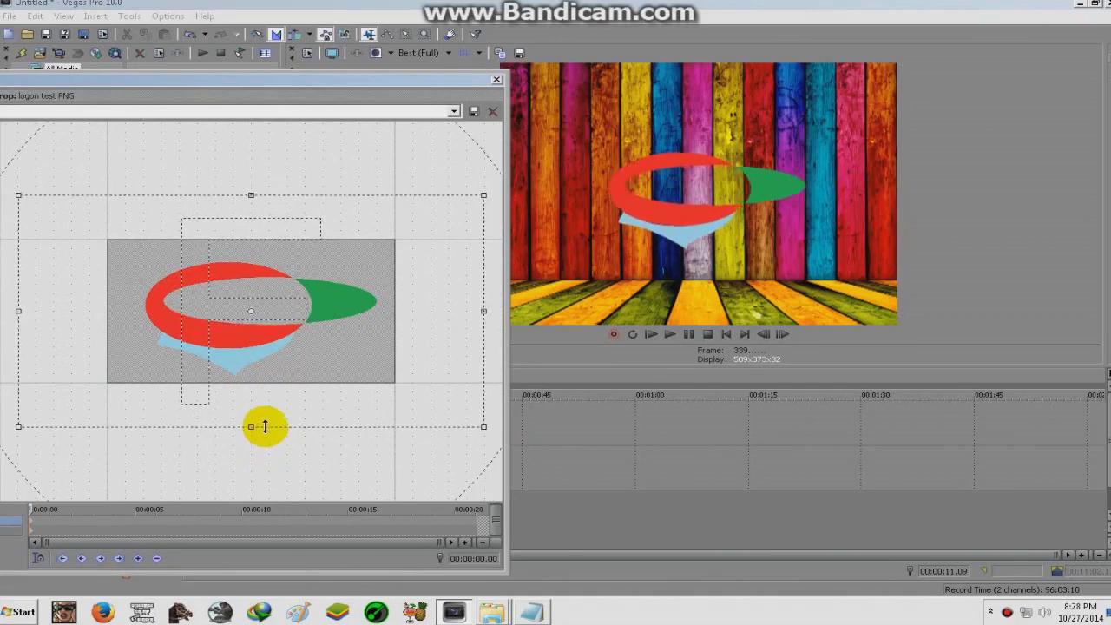
left_click_drag(265, 347, 267, 366)
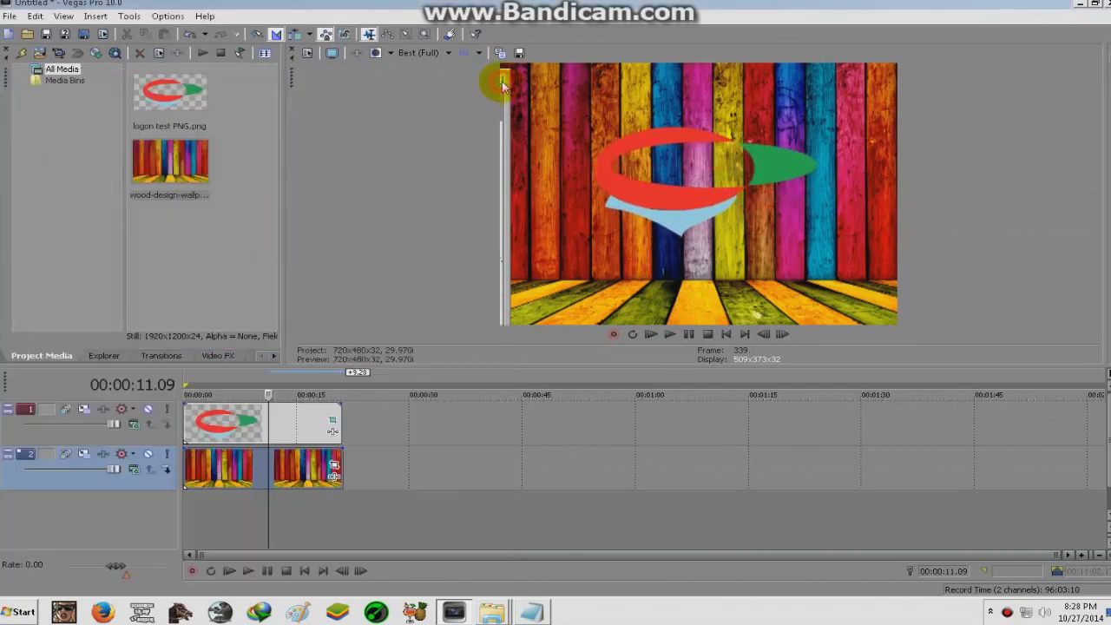
left_click(497, 79)
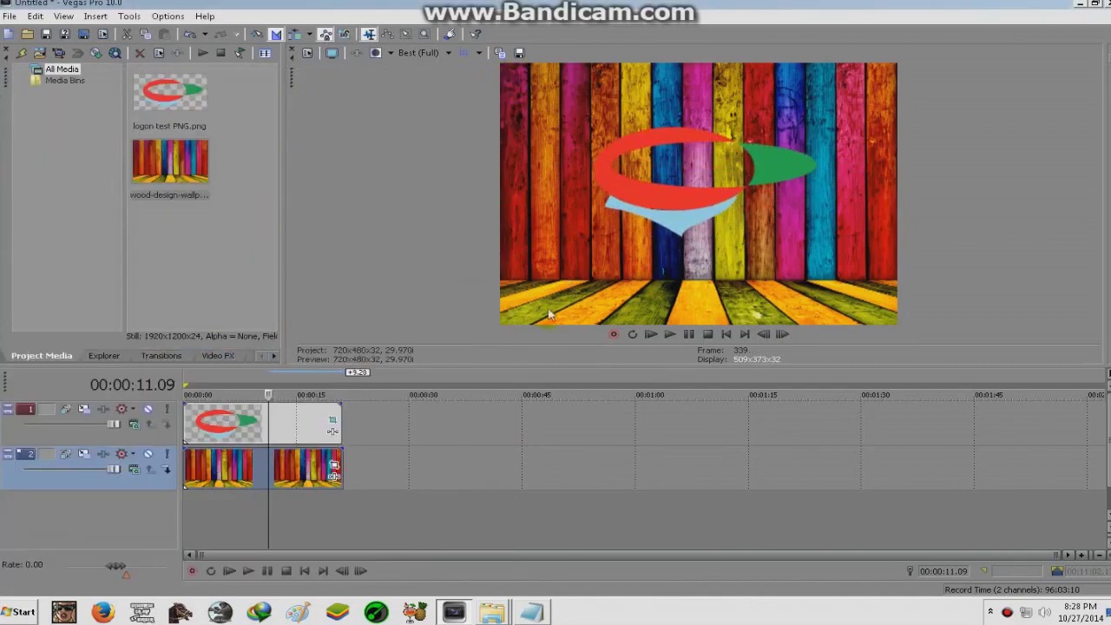
Append 'now do what i do..' to the Notepad notes, then bring Vegas Pro back
key("alt+Tab")
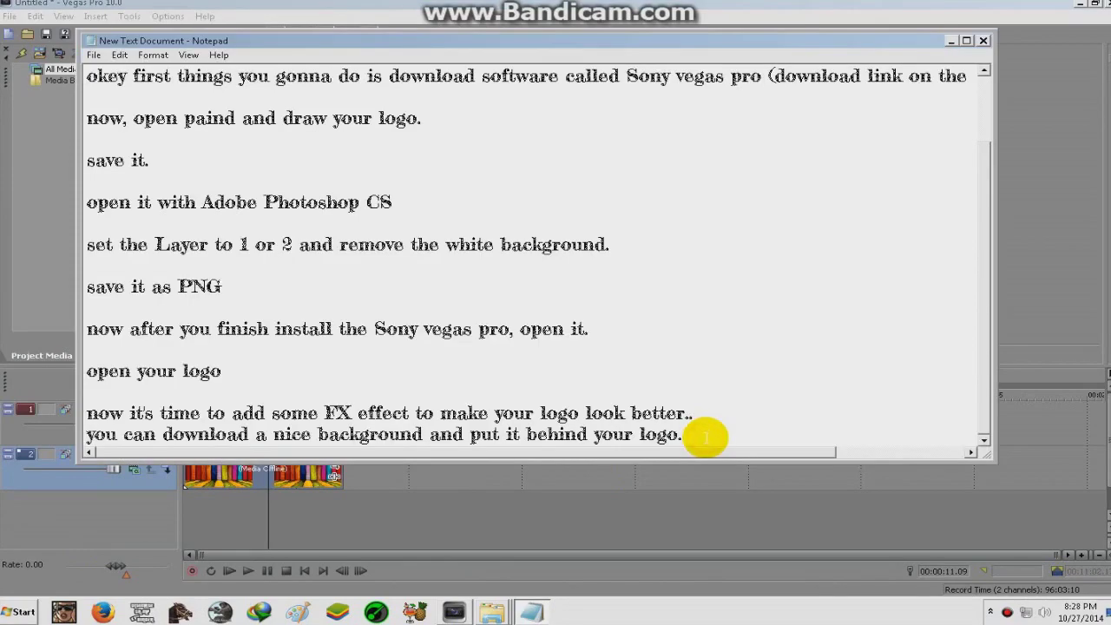
key("Return")
key("Return")
type("now do ")
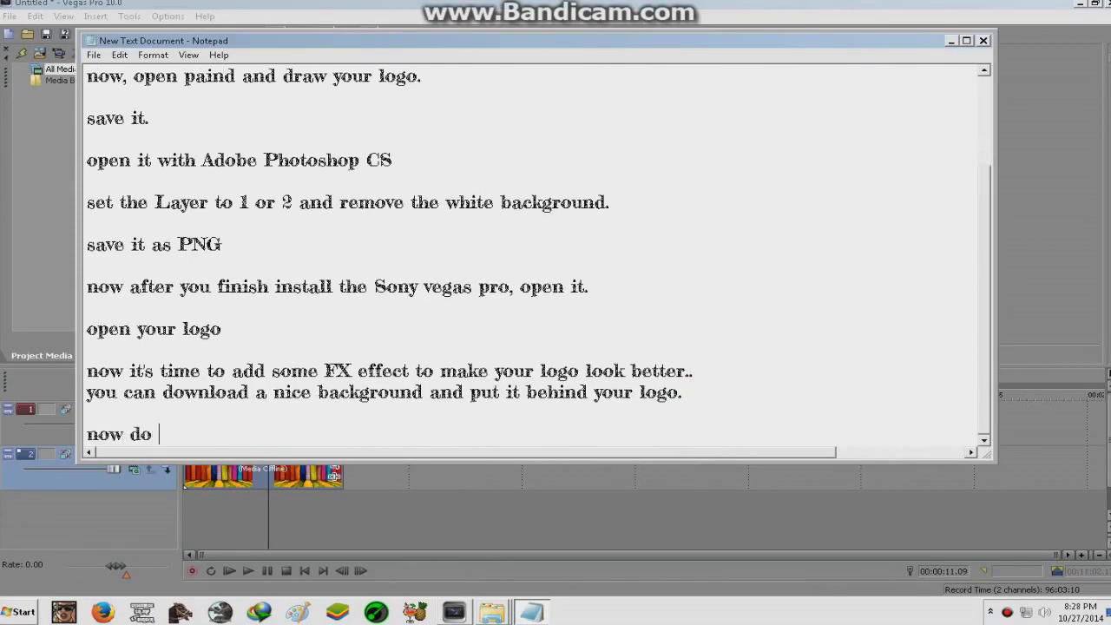
type("what i do..")
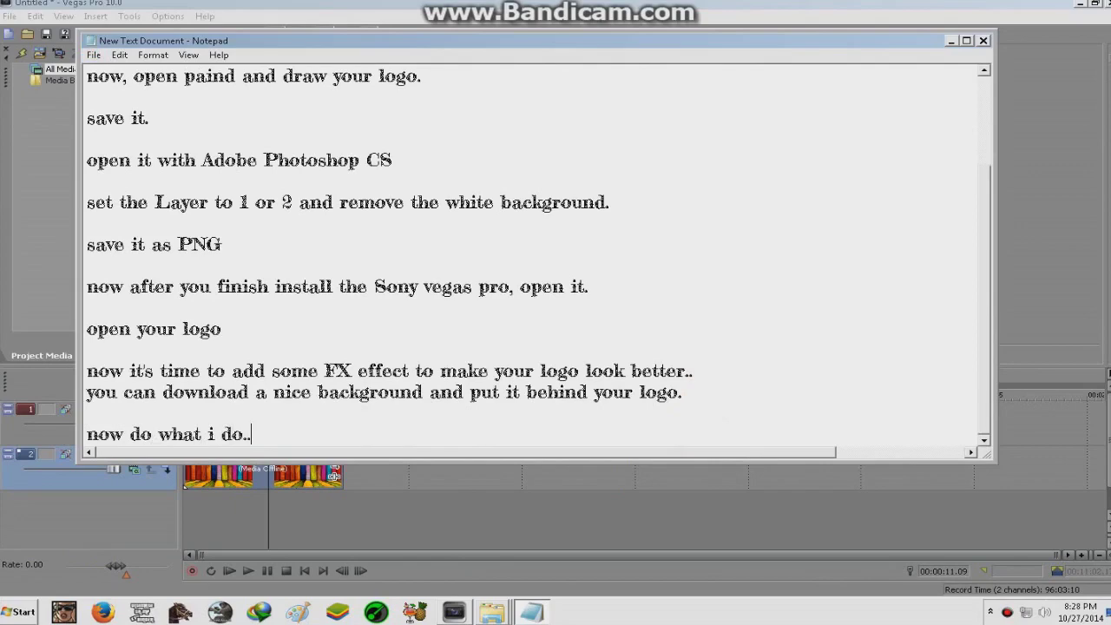
left_click(617, 512)
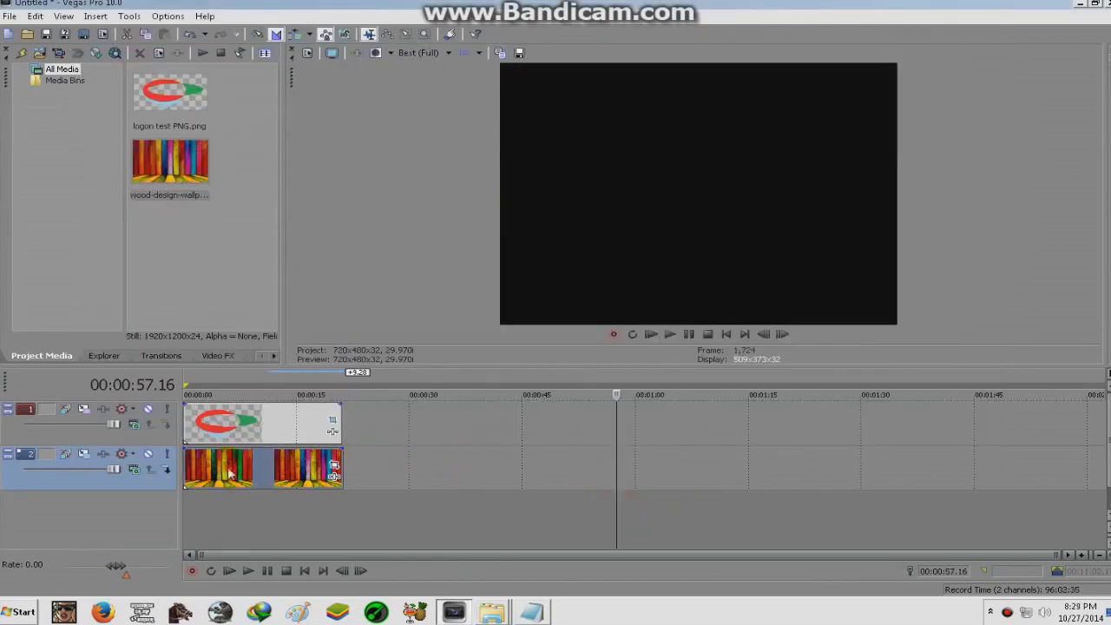
Apply the Bump Map Upper-Right Glow preset to the logo at about five seconds
left_click(228, 486)
left_click(211, 357)
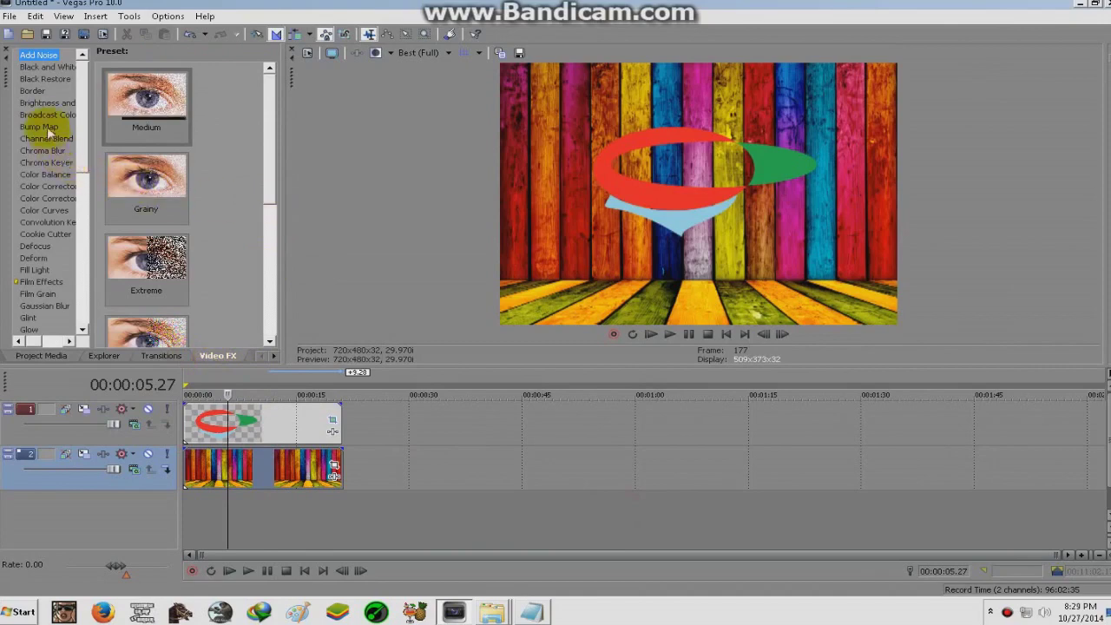
key("Down")
key("Down")
key("Down")
key("Down")
key("Down")
key("Down")
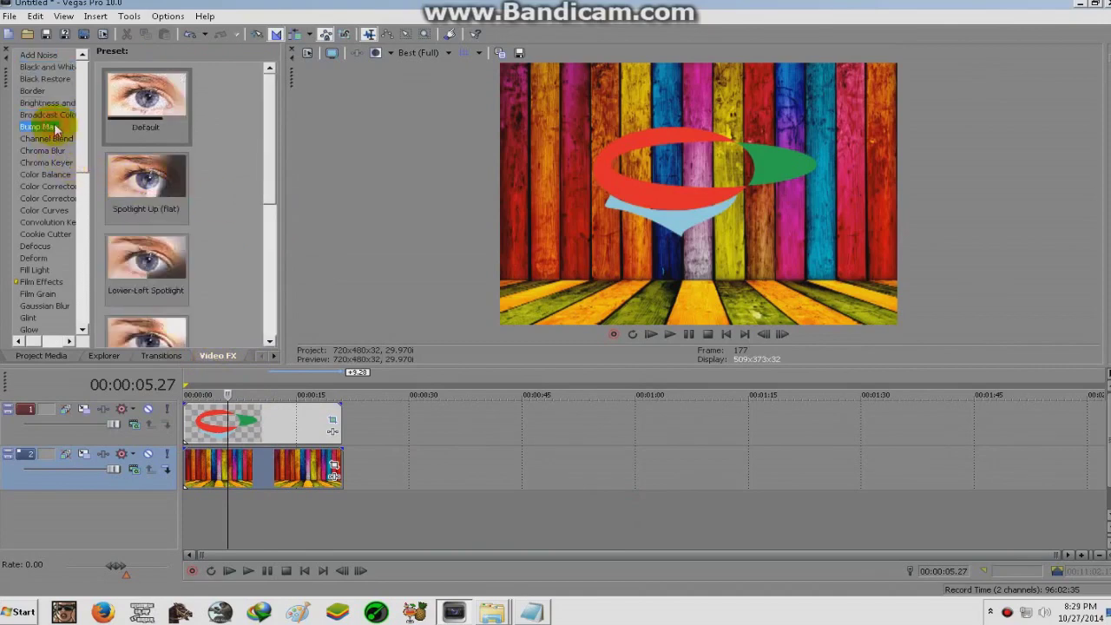
left_click_drag(270, 152, 272, 198)
left_click(146, 264)
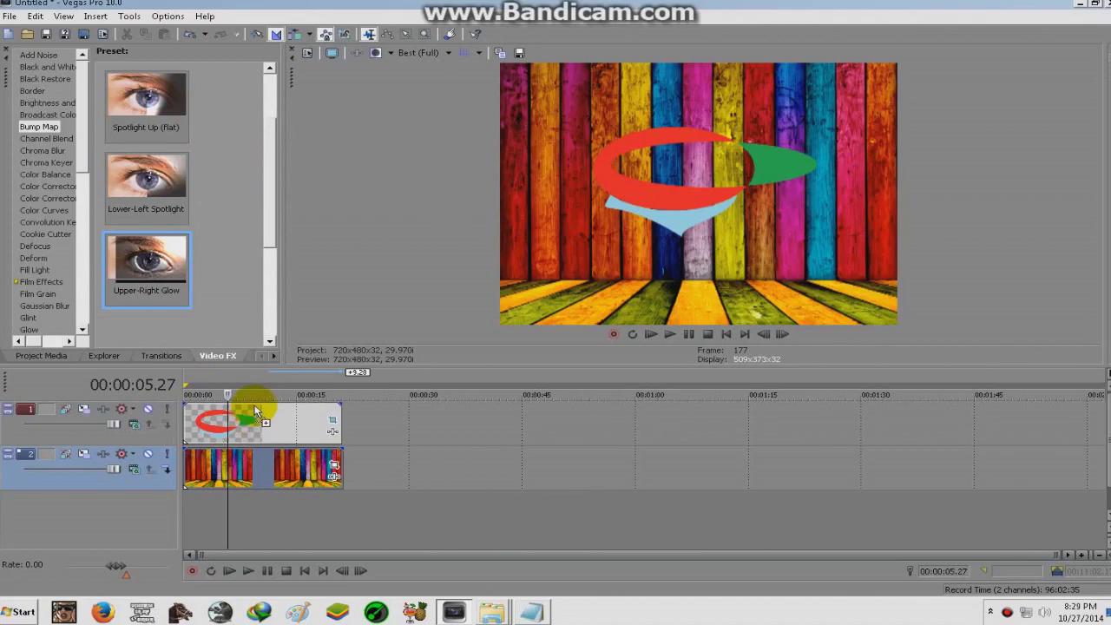
left_click_drag(146, 265, 254, 404)
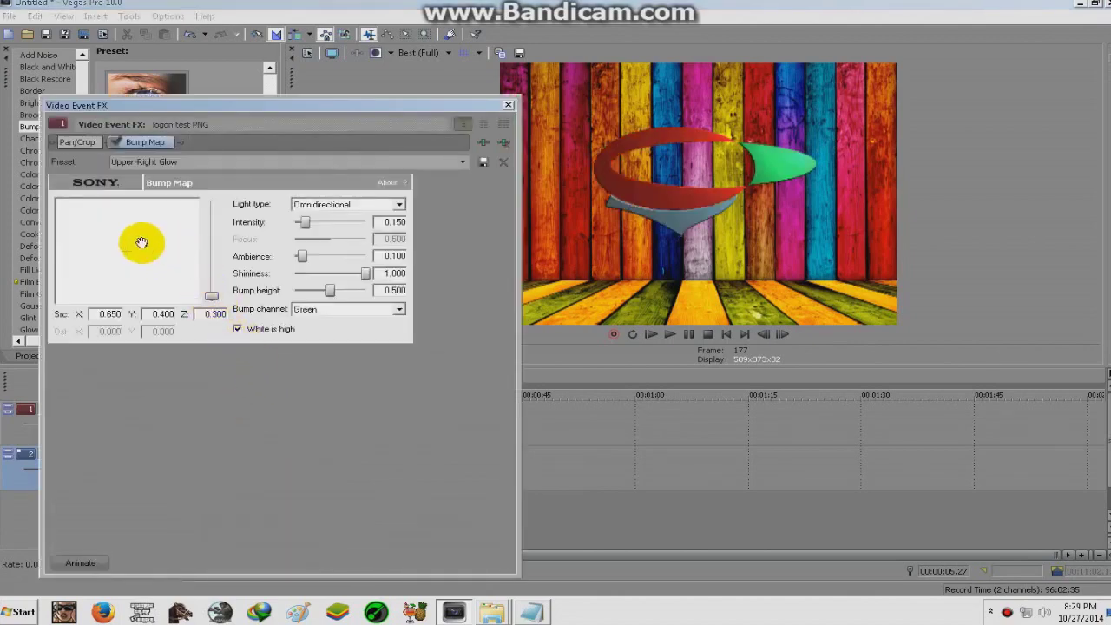
Move the bump map light lower left, set bump height 0.855 and light Z about 0.591
left_click_drag(139, 245, 129, 250)
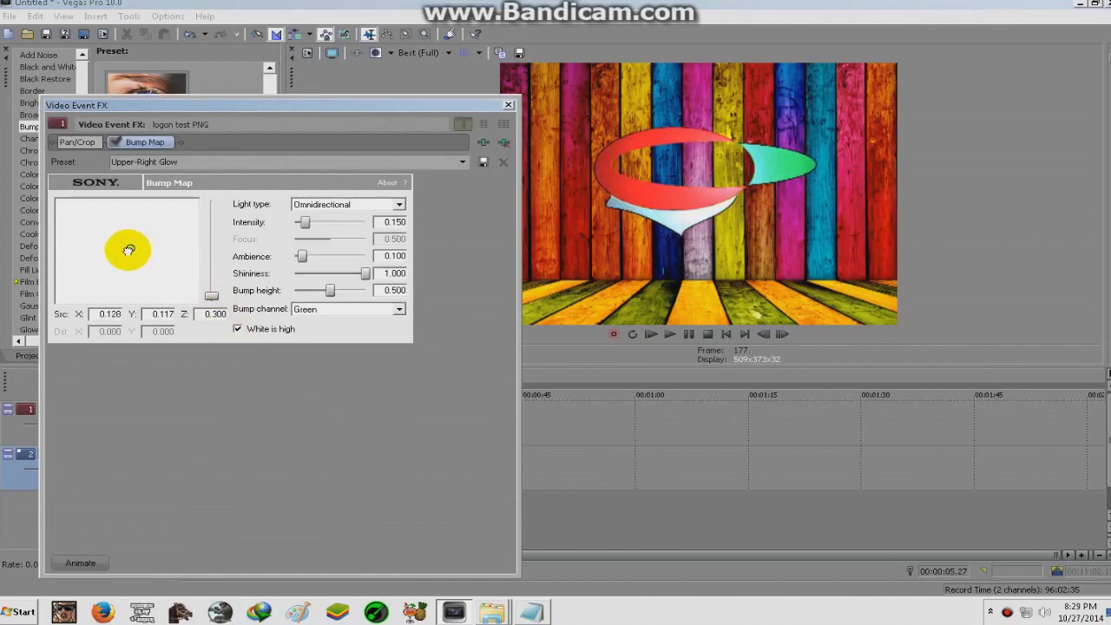
left_click_drag(131, 248, 130, 243)
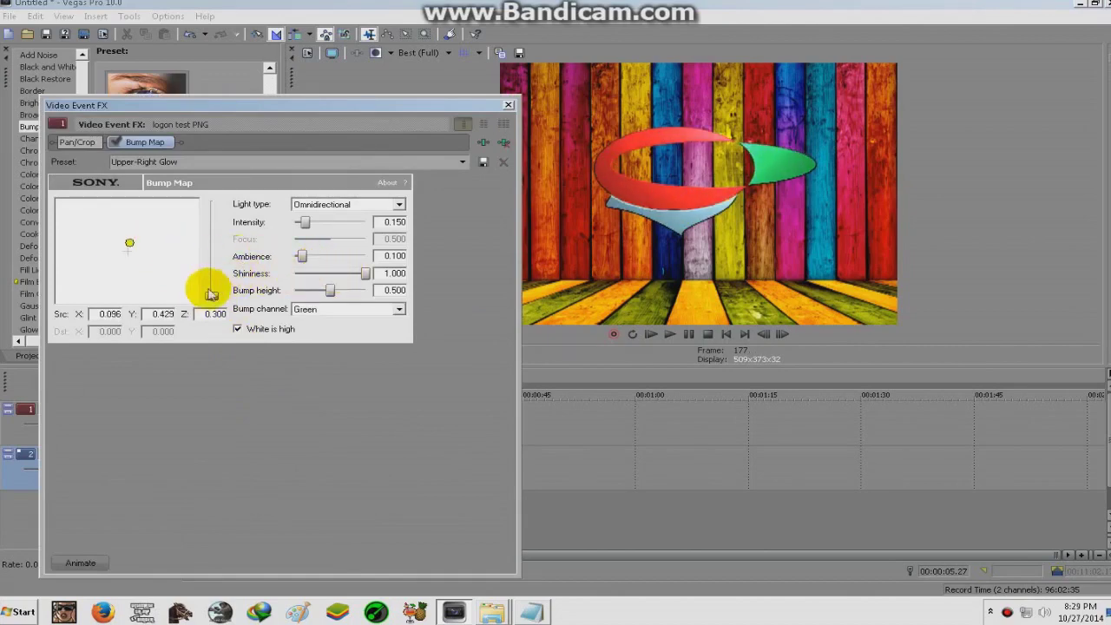
left_click_drag(210, 295, 210, 289)
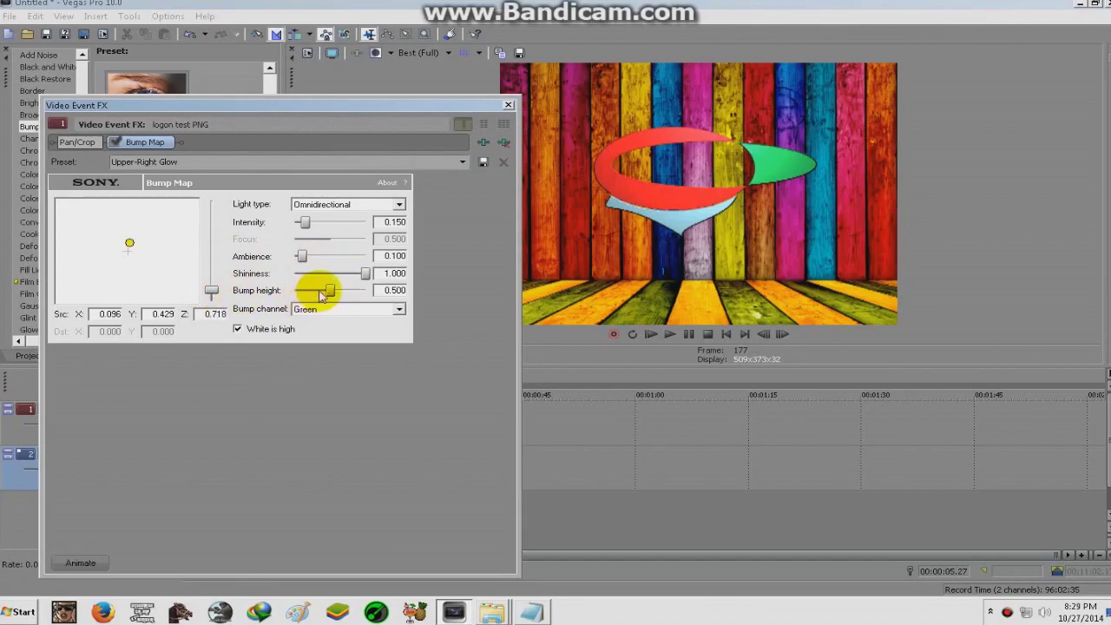
mouse_move(329, 294)
left_mouse_down()
mouse_move(301, 295)
mouse_move(346, 295)
left_mouse_up()
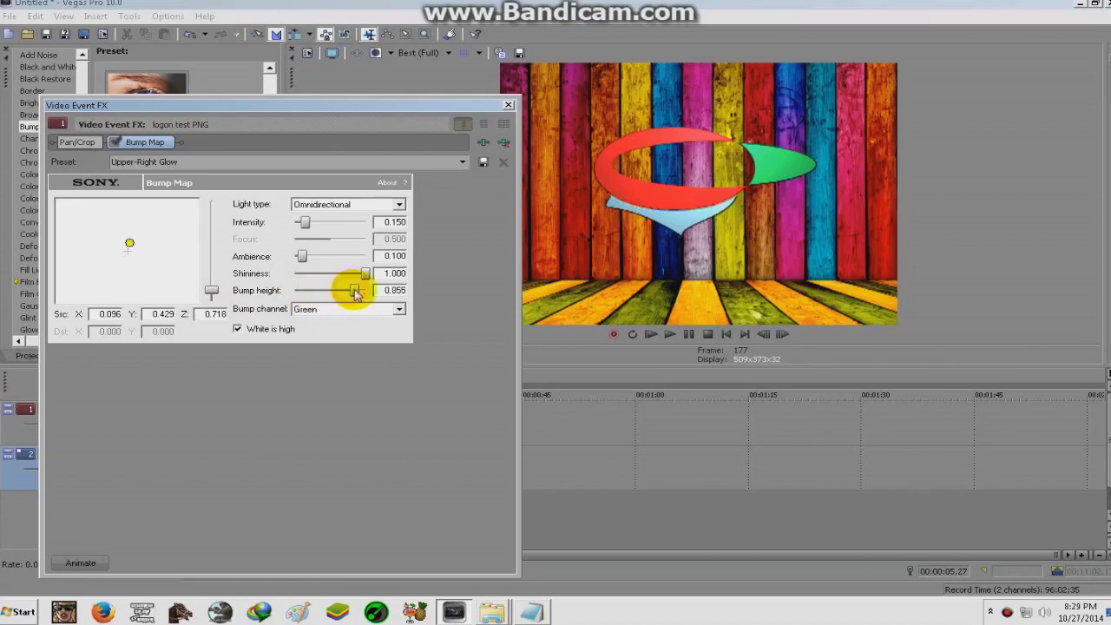
left_click_drag(211, 289, 214, 292)
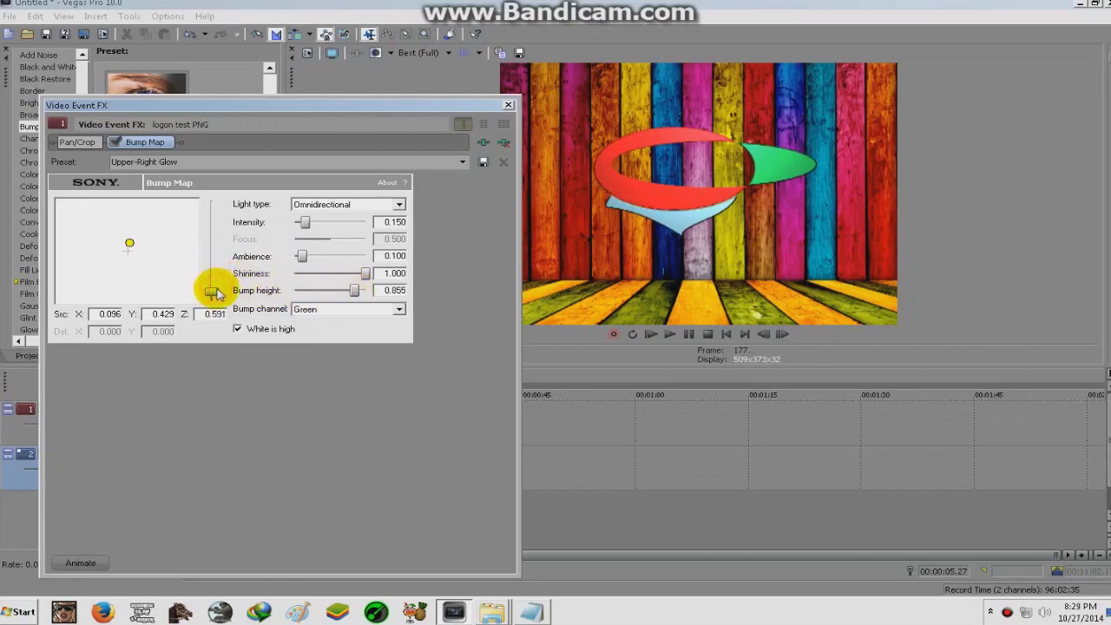
Apply the Intense Light Rays preset to the logo
left_click(510, 105)
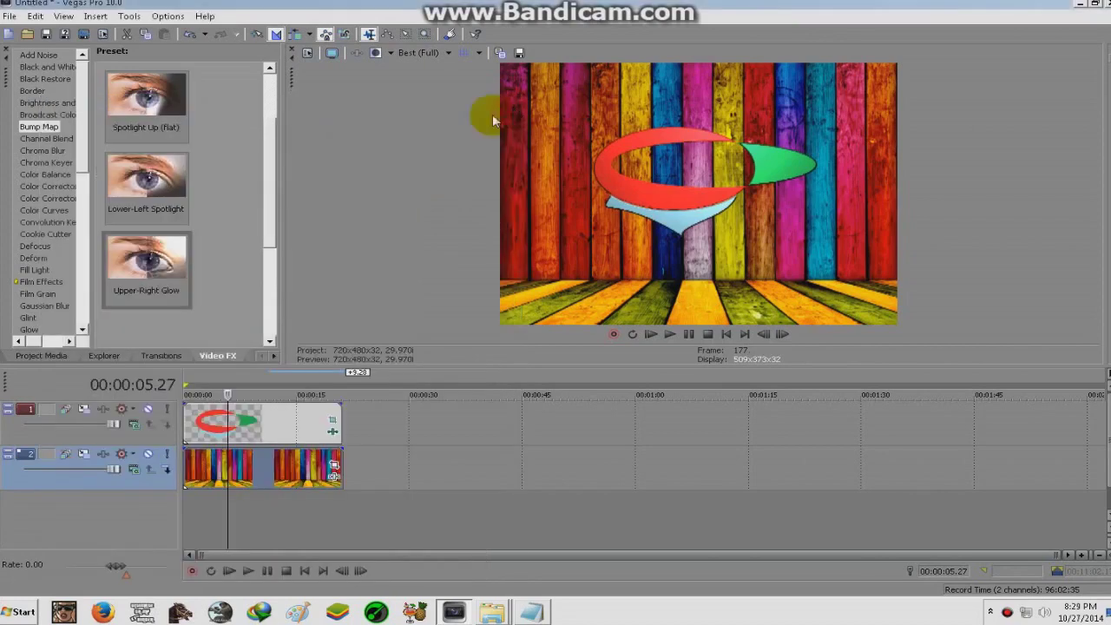
left_click(44, 218)
scroll(55, 208, "down", 4)
scroll(55, 208, "down", 1)
scroll(55, 209, "down", 1)
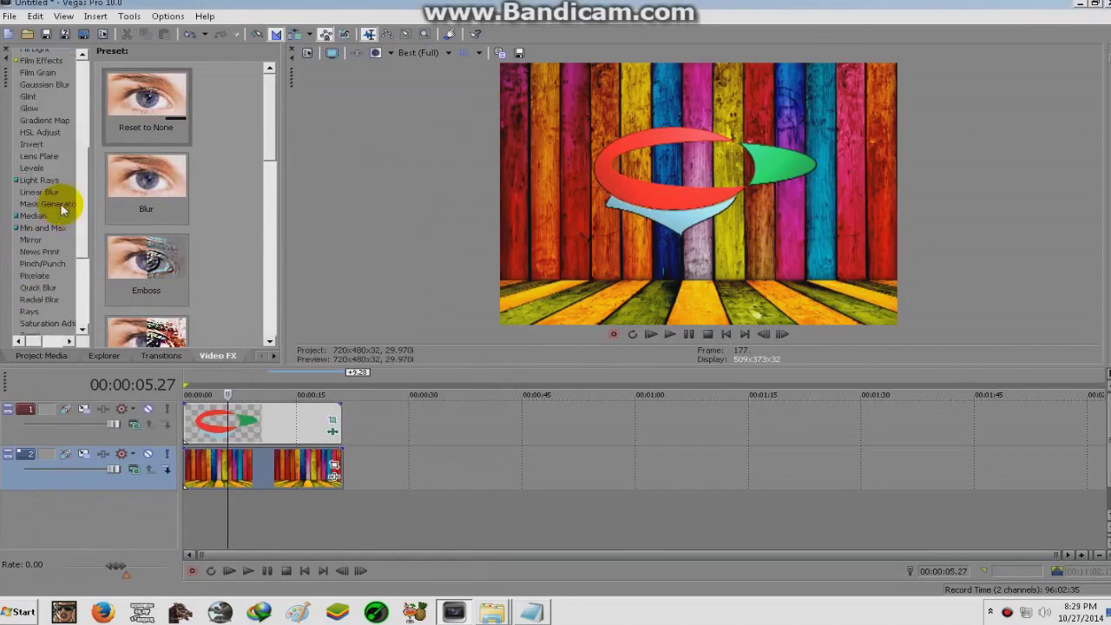
scroll(55, 208, "down", 1)
left_click(43, 136)
left_click_drag(147, 260, 265, 428)
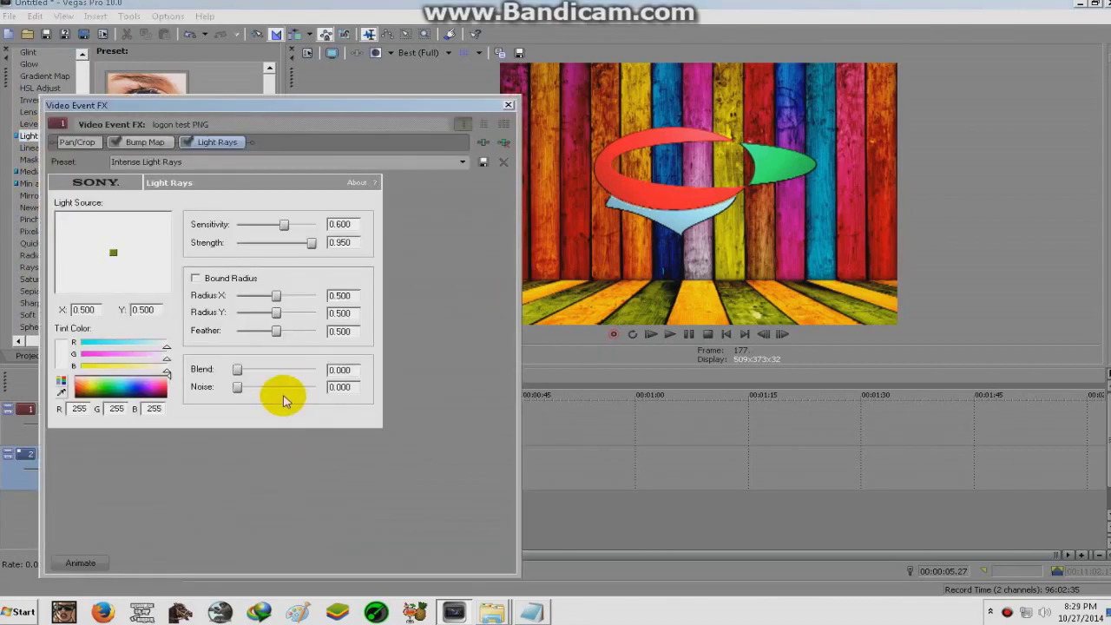
Set light rays sensitivity 1.000, strength 0.623 and a black tint, then close the FX window
mouse_move(283, 225)
left_mouse_down()
mouse_move(316, 225)
mouse_move(303, 249)
mouse_move(281, 243)
left_mouse_up()
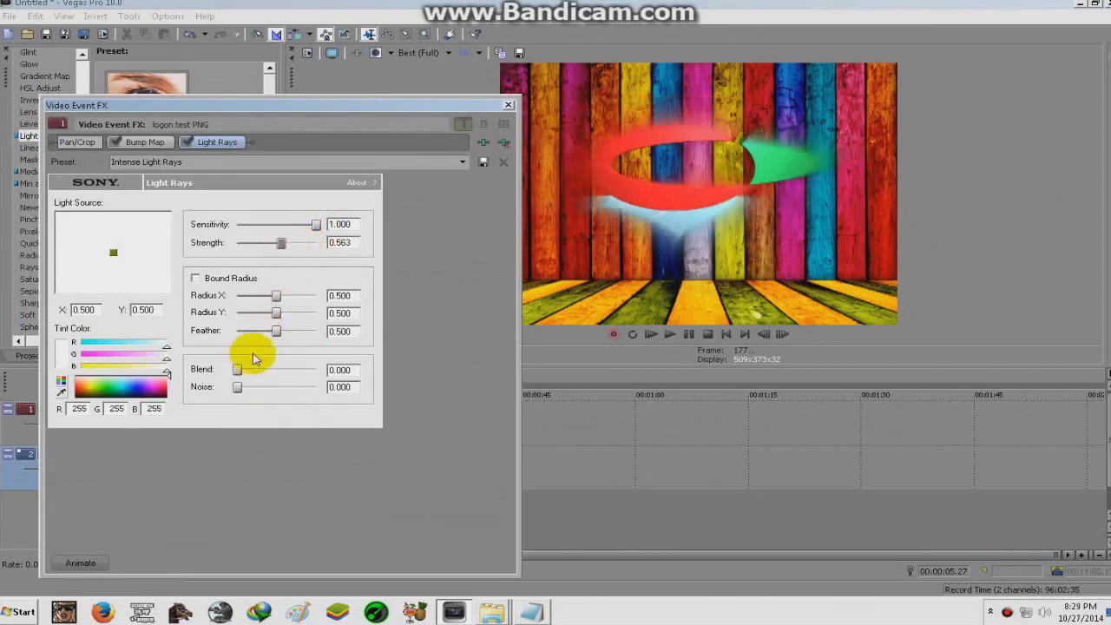
left_click_drag(236, 370, 335, 370)
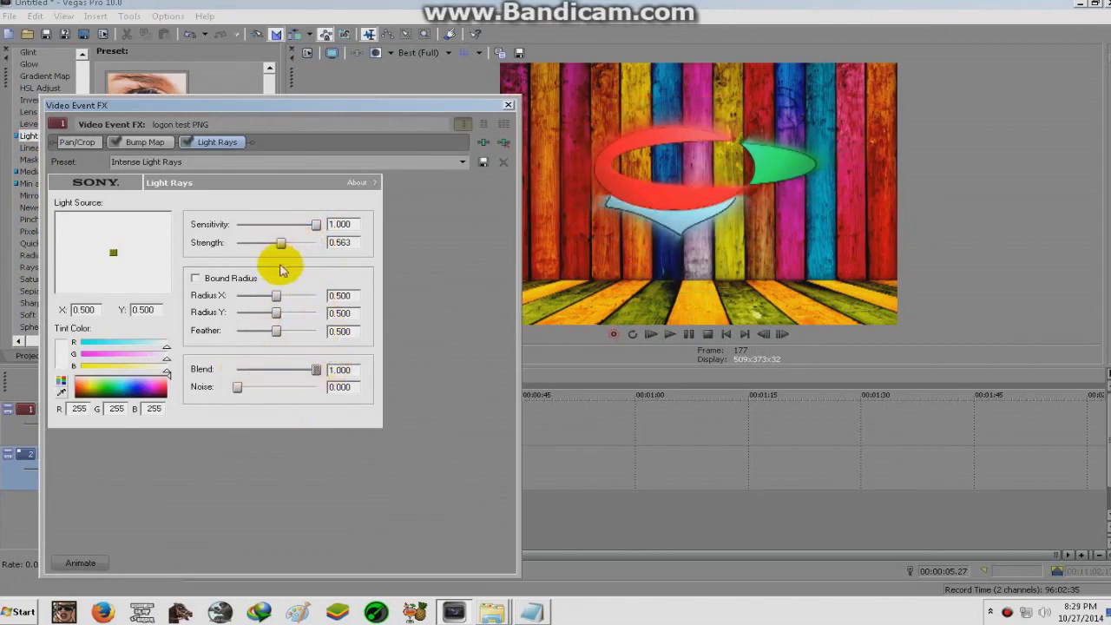
left_click_drag(282, 247, 286, 245)
left_click(104, 390)
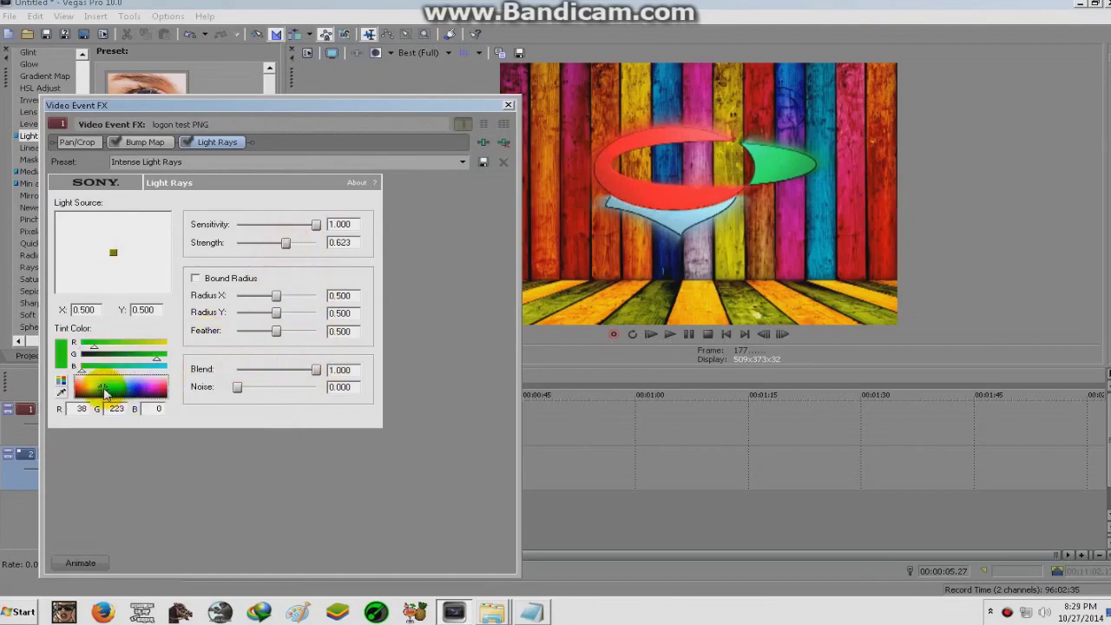
mouse_move(104, 392)
left_mouse_down()
mouse_move(82, 397)
mouse_move(127, 388)
mouse_move(111, 397)
left_mouse_up()
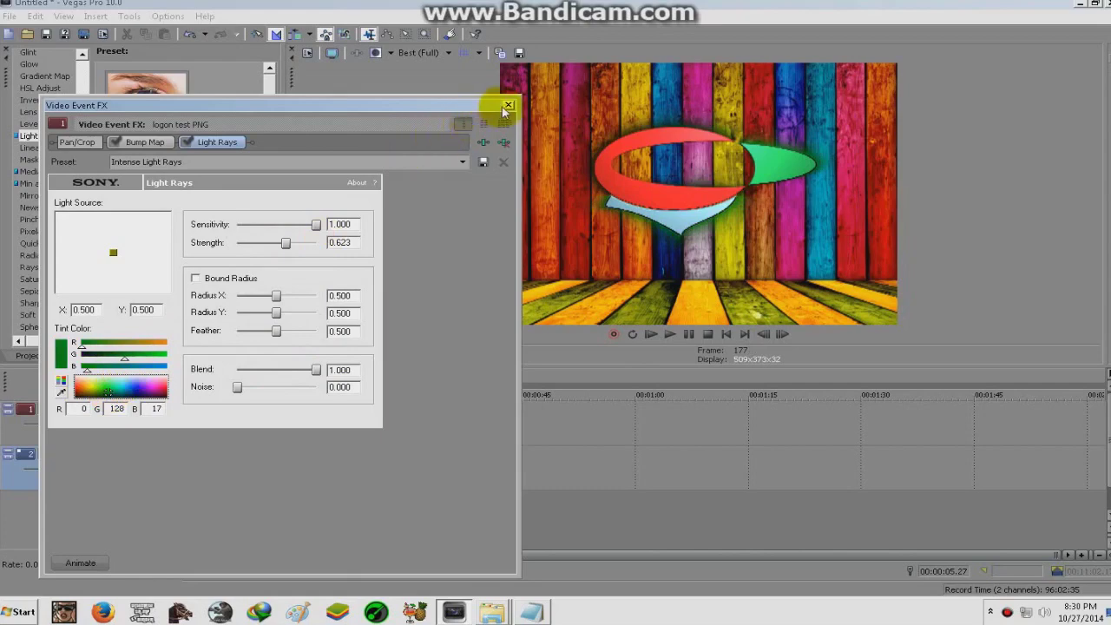
left_click(90, 400)
left_click(88, 400)
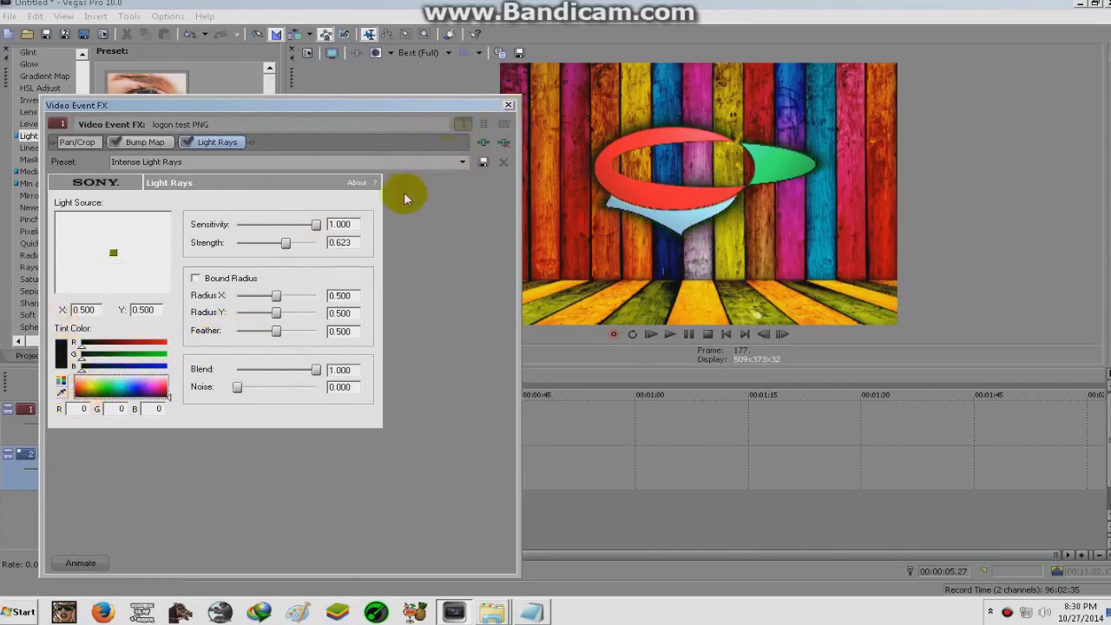
left_click(509, 105)
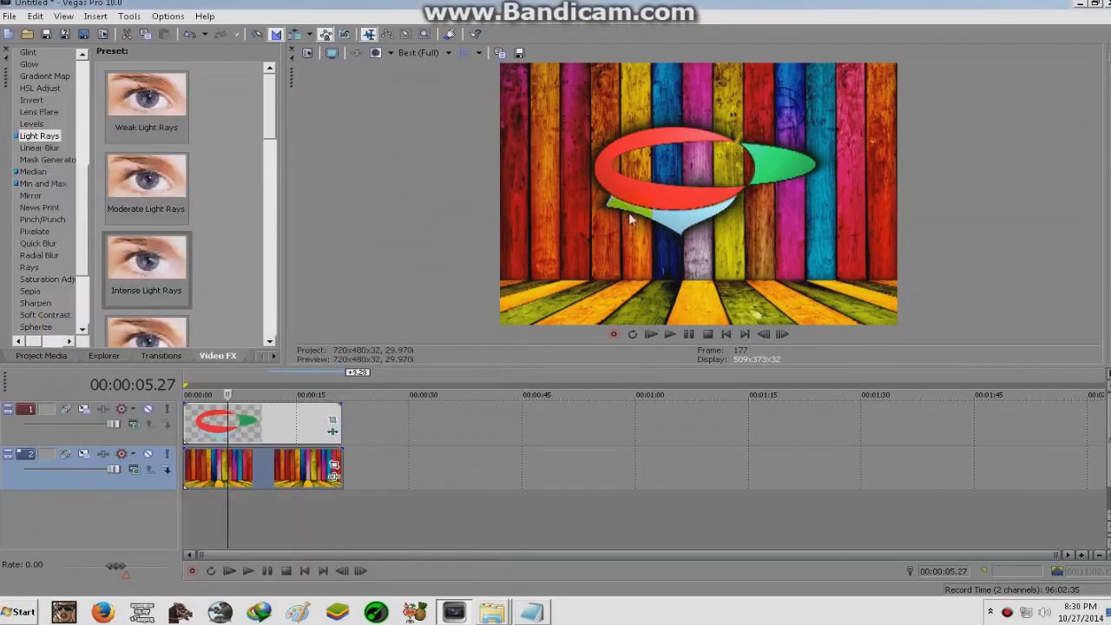
Apply Soft Moderate Contrast to the wood background with Contrast 68.38
left_click(43, 183)
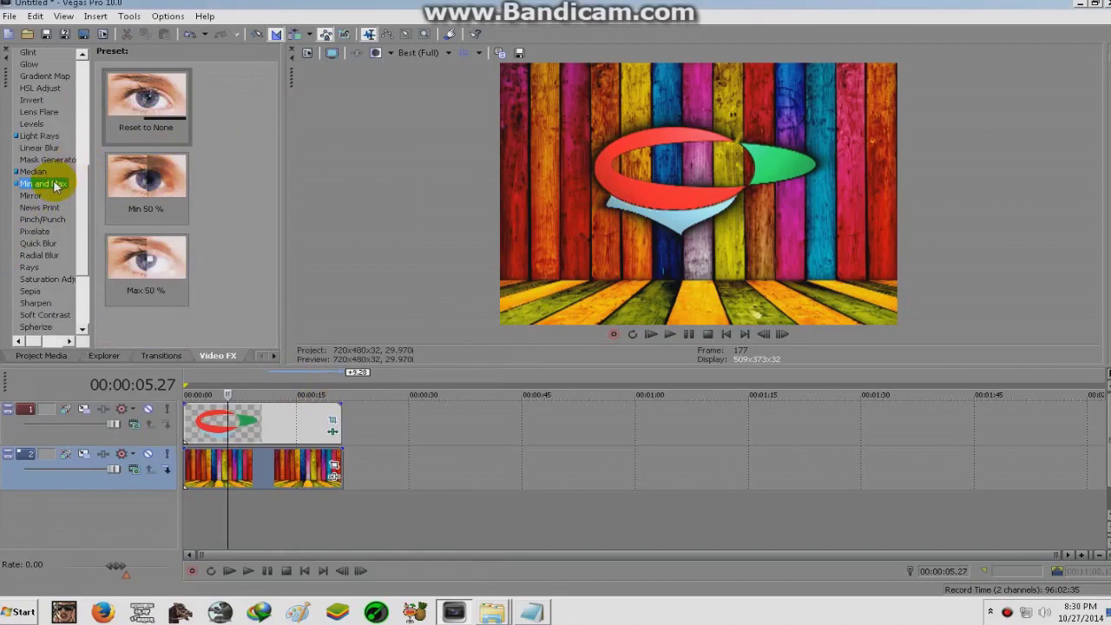
left_click_drag(54, 185, 52, 323)
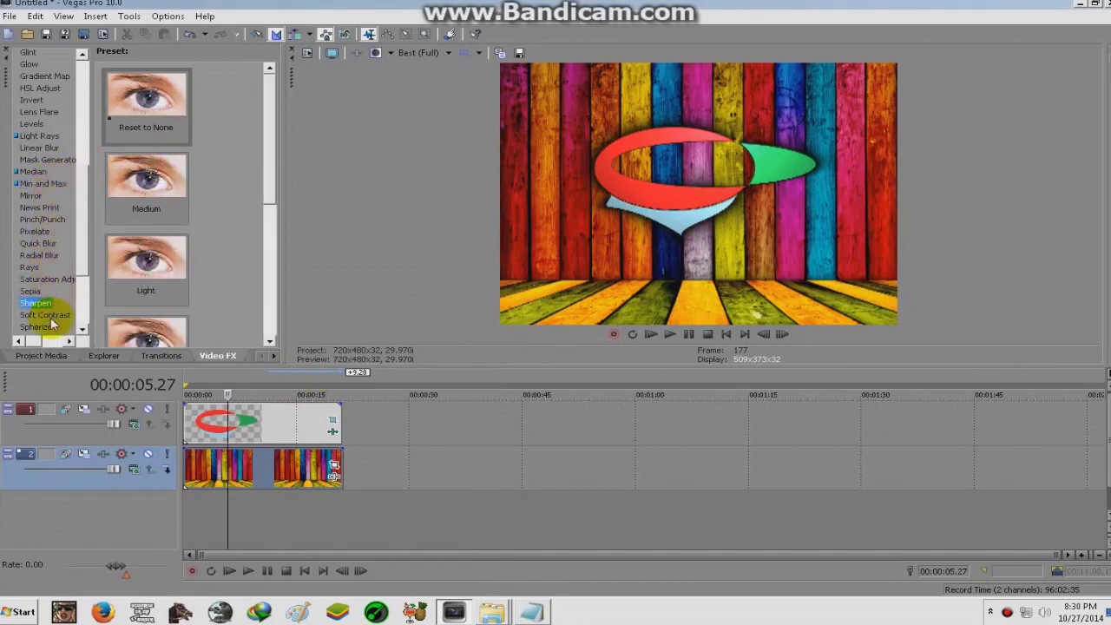
left_click(50, 316)
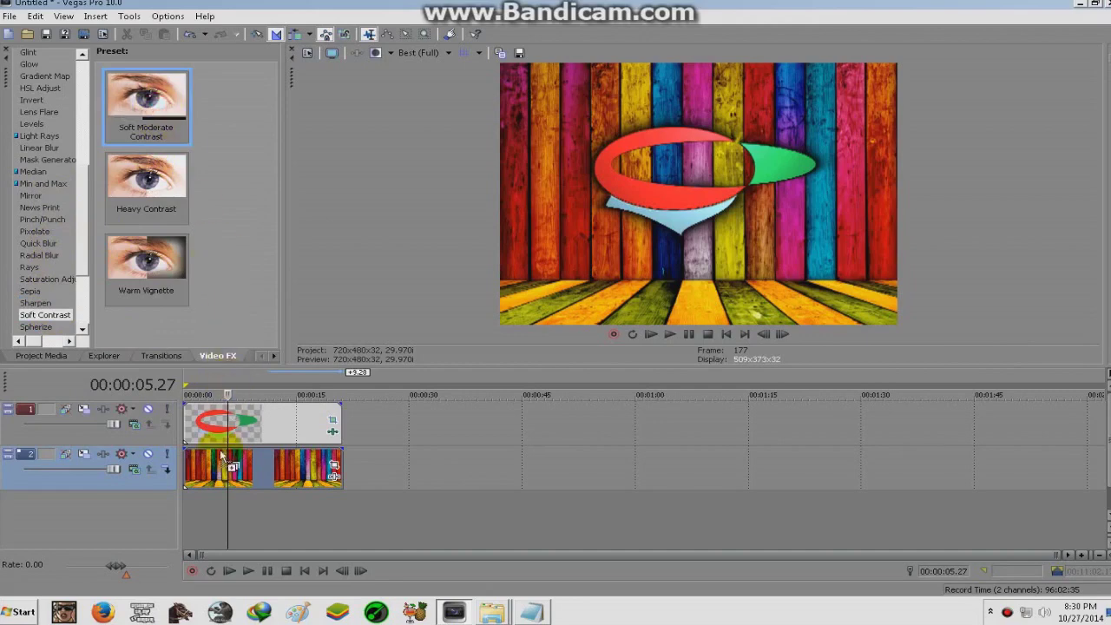
left_click_drag(221, 460, 219, 461)
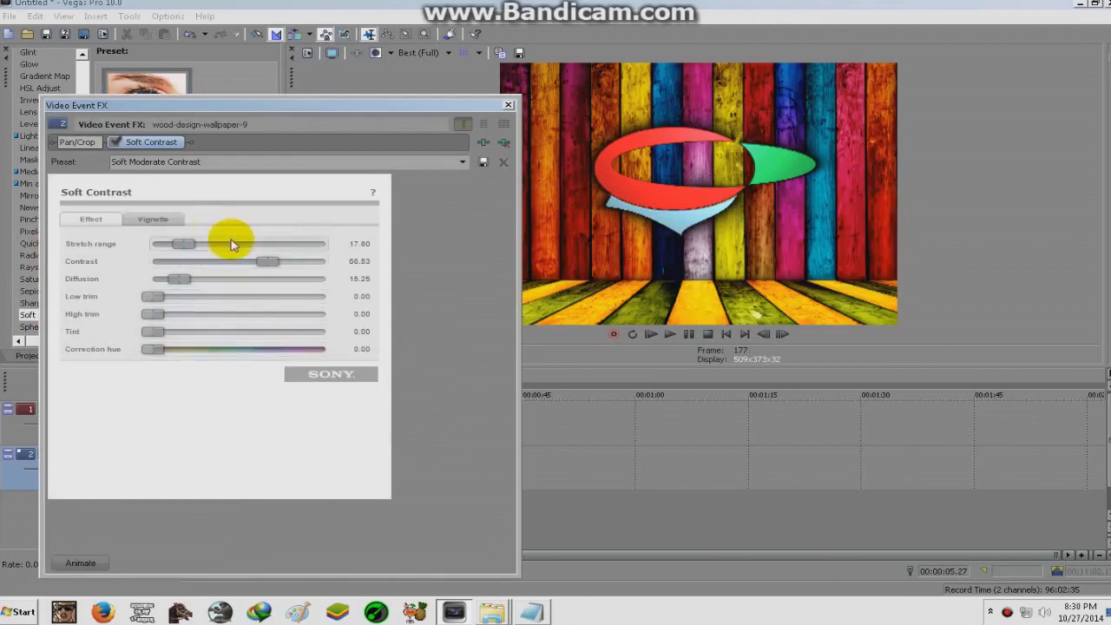
left_click_drag(269, 265, 254, 263)
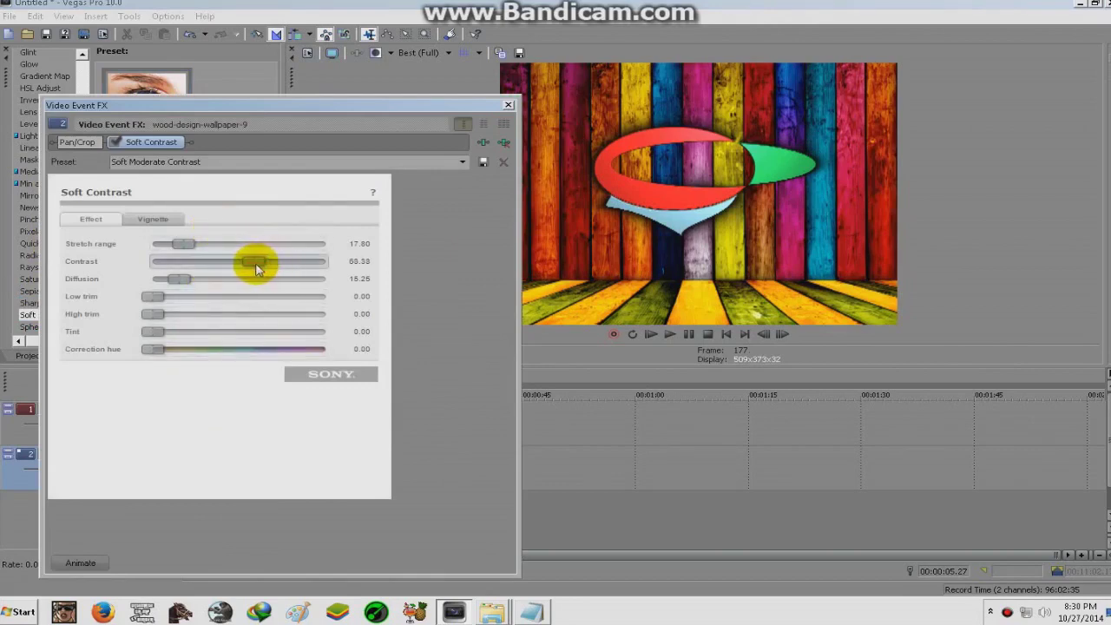
left_click(508, 105)
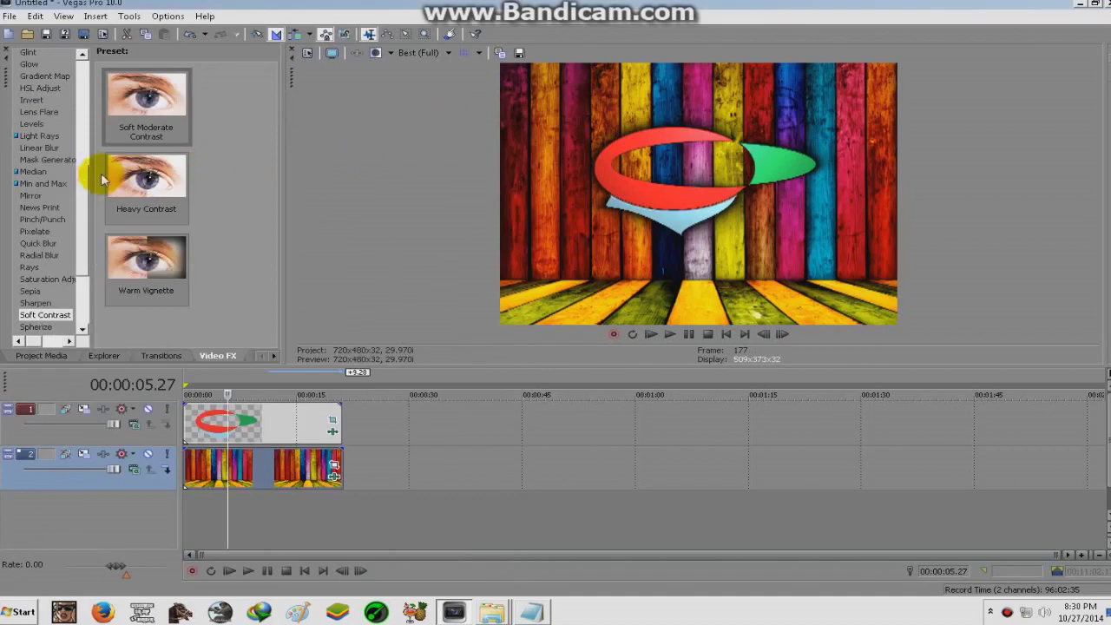
Add a Gaussian Blur to the wood background with horizontal range 0.027
scroll(87, 174, "up", 1)
scroll(87, 174, "up", 2)
left_click(61, 139)
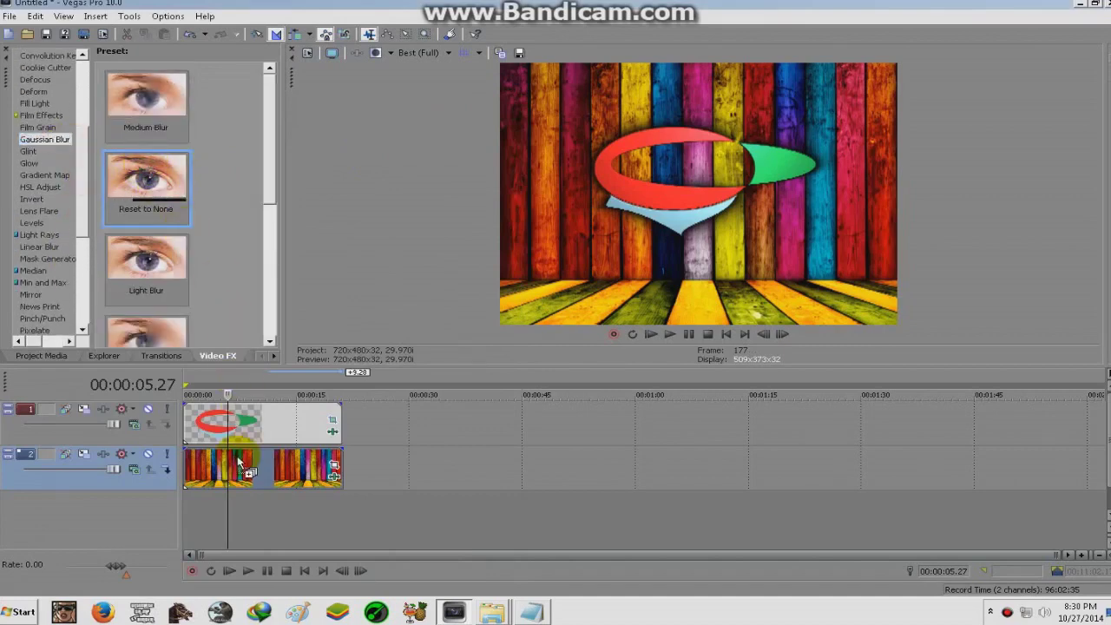
left_click_drag(149, 165, 237, 458)
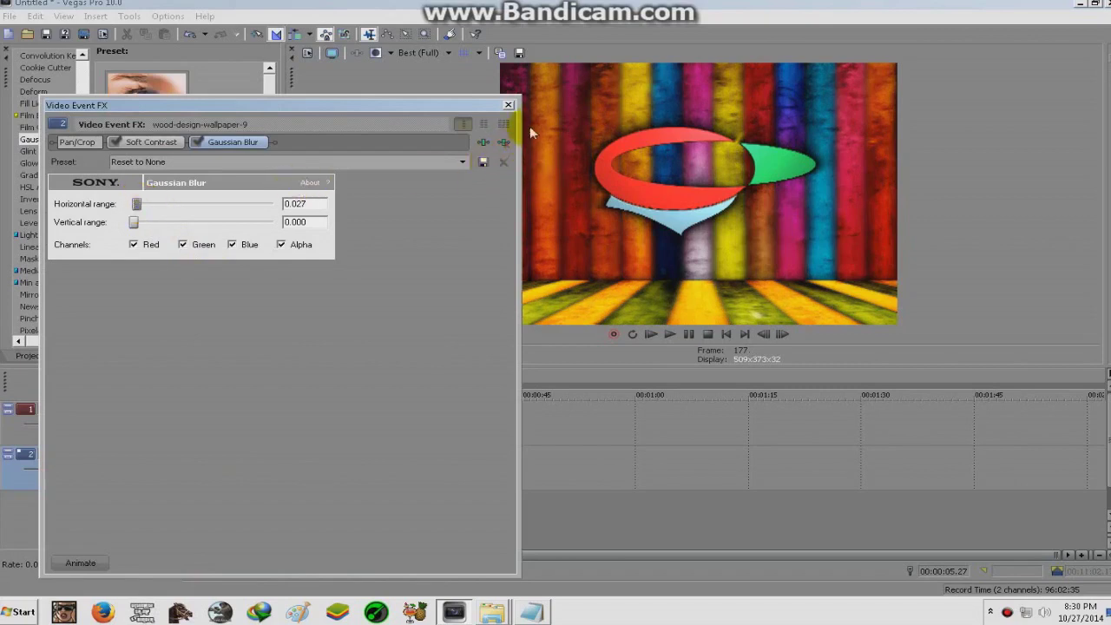
left_click(508, 105)
Insert two empty video tracks and add a text media event on track 2 at 00:00:02.24
right_click(392, 435)
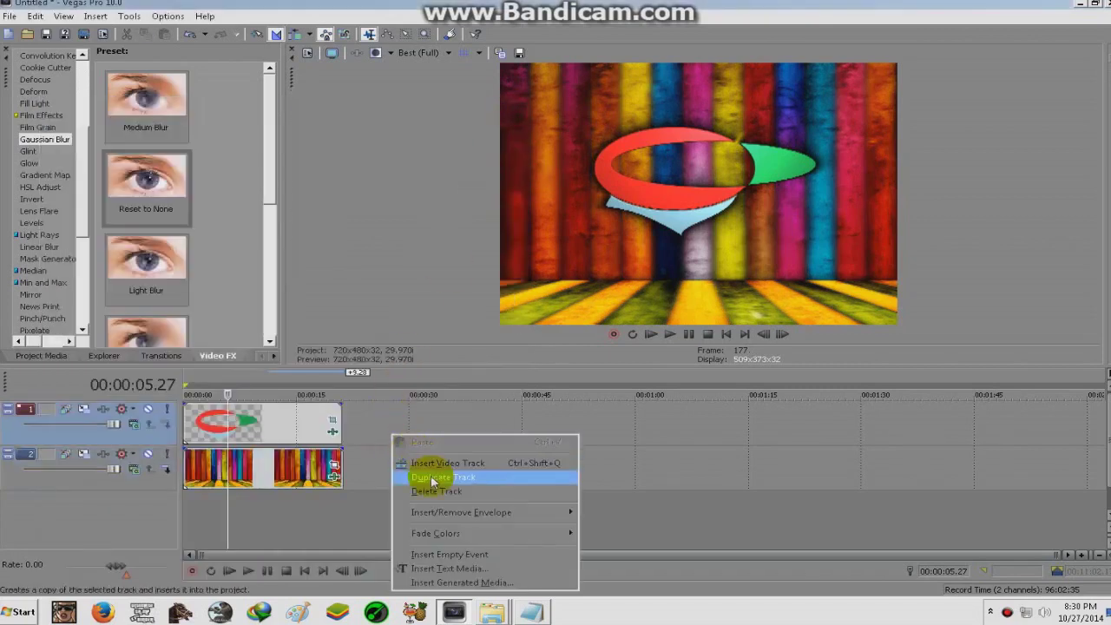
left_click(425, 464)
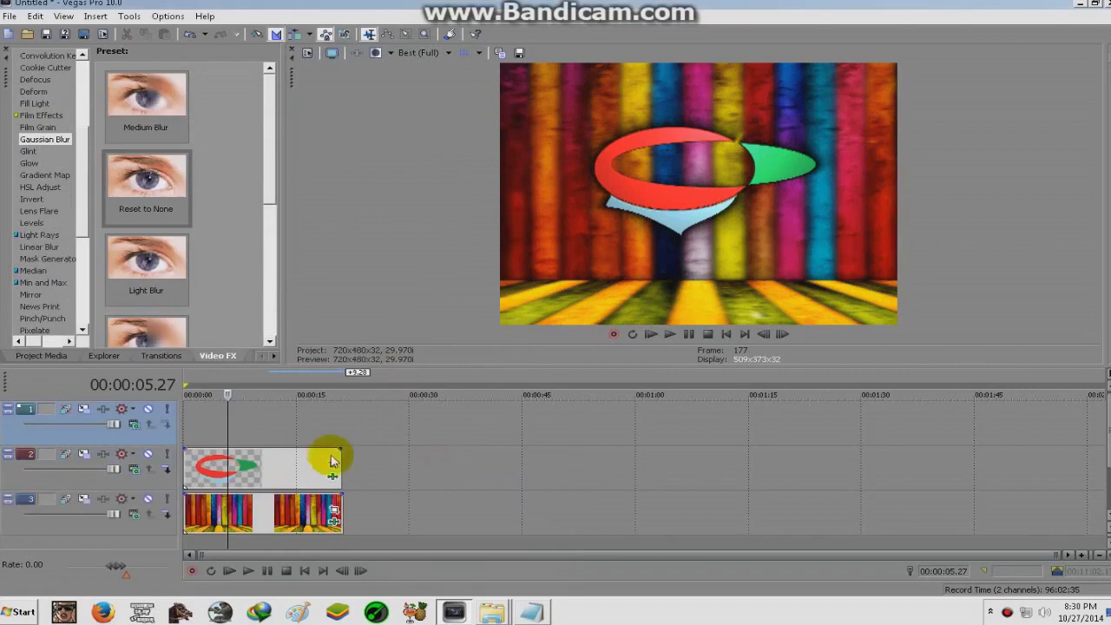
left_click(206, 425)
right_click(232, 423)
left_click(270, 448)
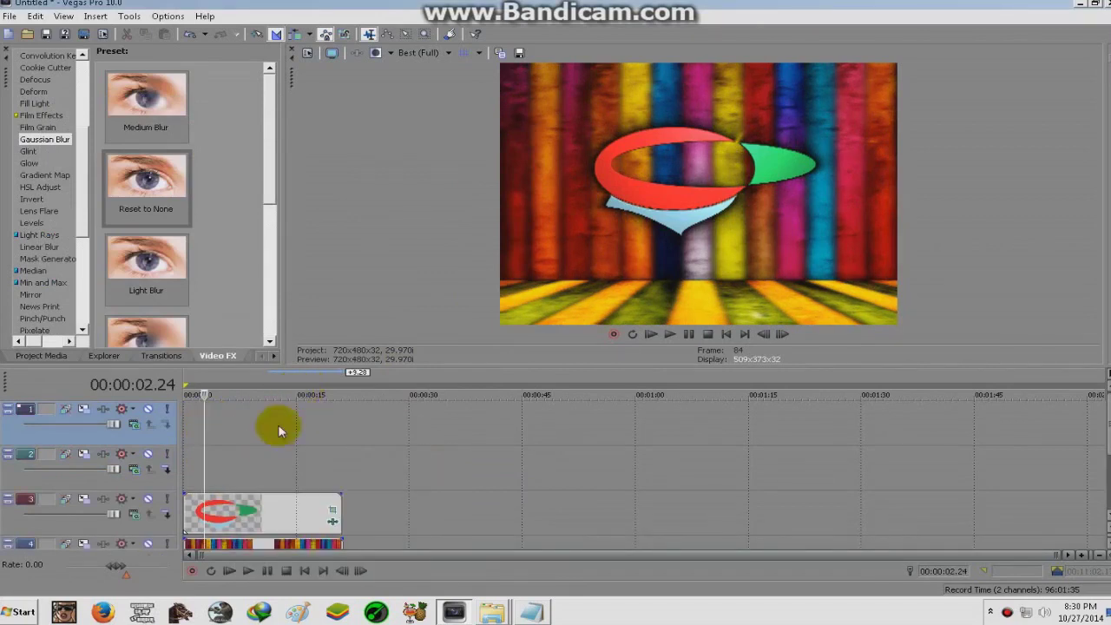
right_click(247, 468)
left_click(276, 439)
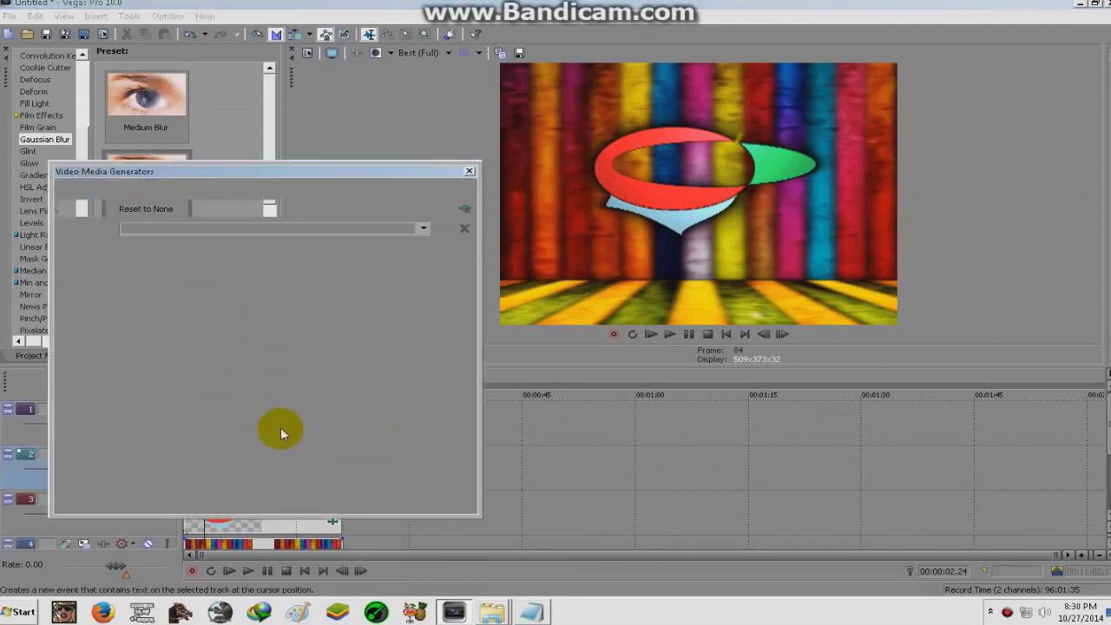
Replace the sample text with 'my logo' and set its font to BankGothic Lt BT
mouse_move(342, 408)
left_mouse_down()
mouse_move(119, 309)
mouse_move(118, 284)
left_mouse_up()
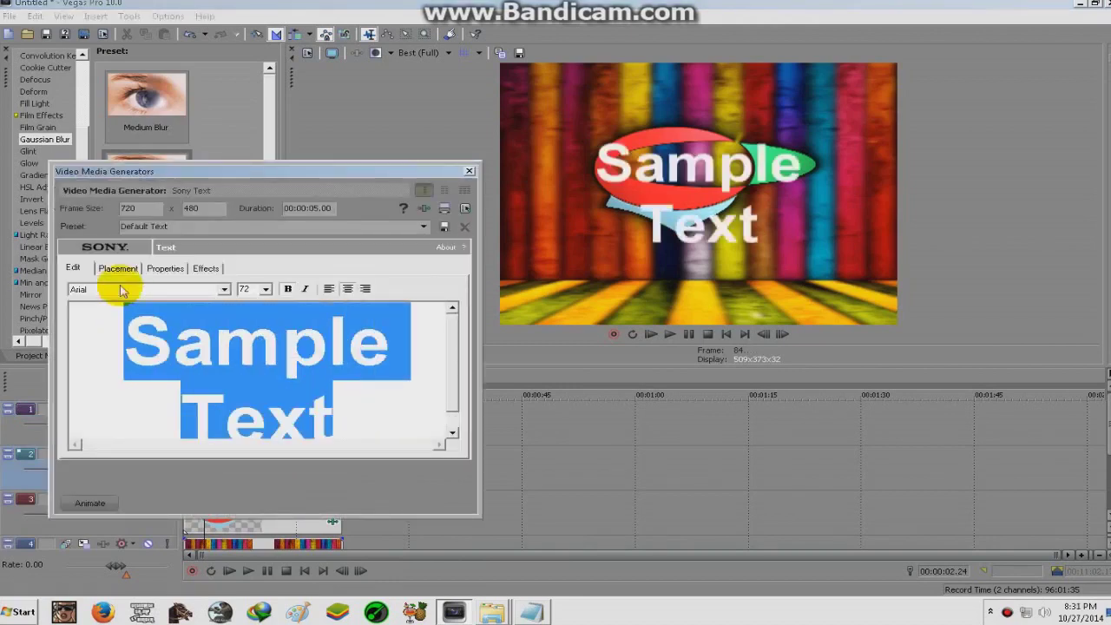
type("my logo")
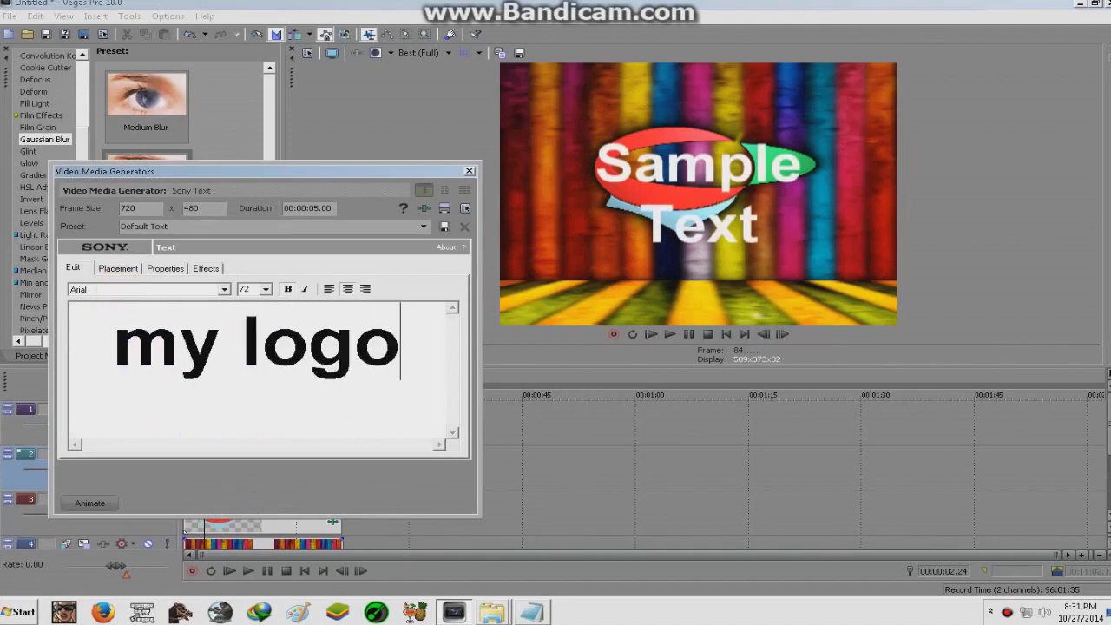
left_click_drag(392, 342, 91, 351)
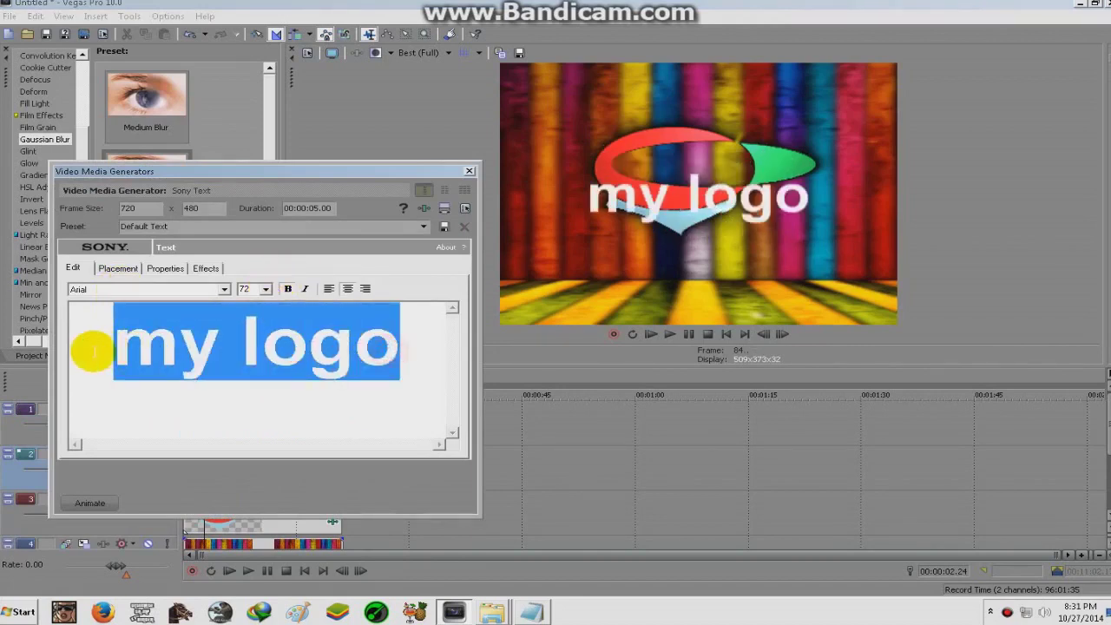
left_click(157, 291)
key("b")
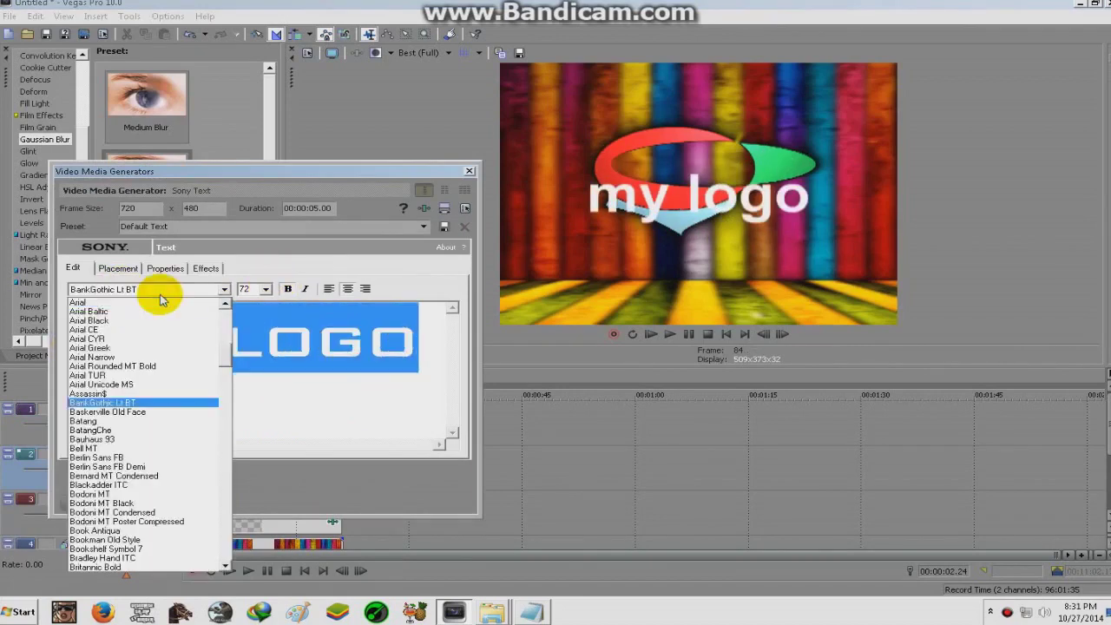
key("Return")
Add two blank lines before the text so it sits below the swoosh
left_click(126, 339)
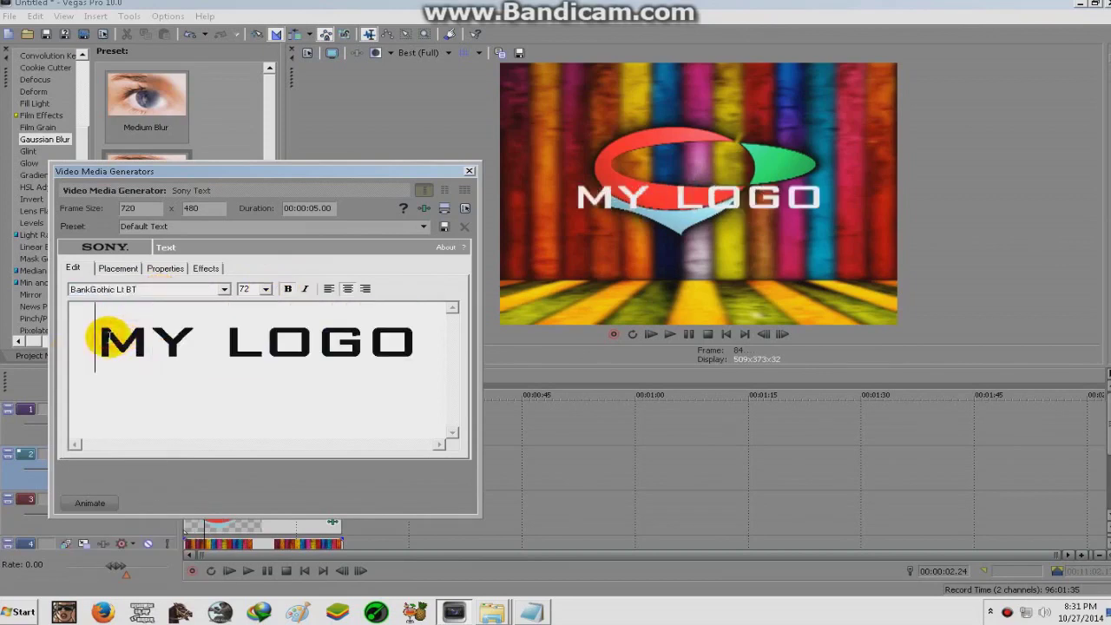
key("Return")
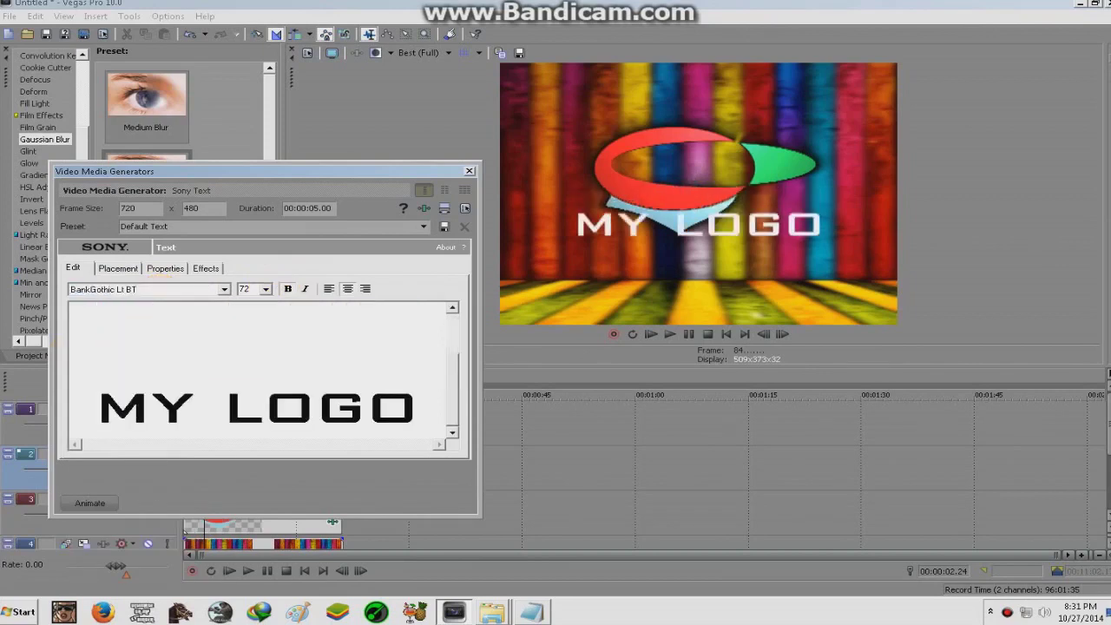
key("Return")
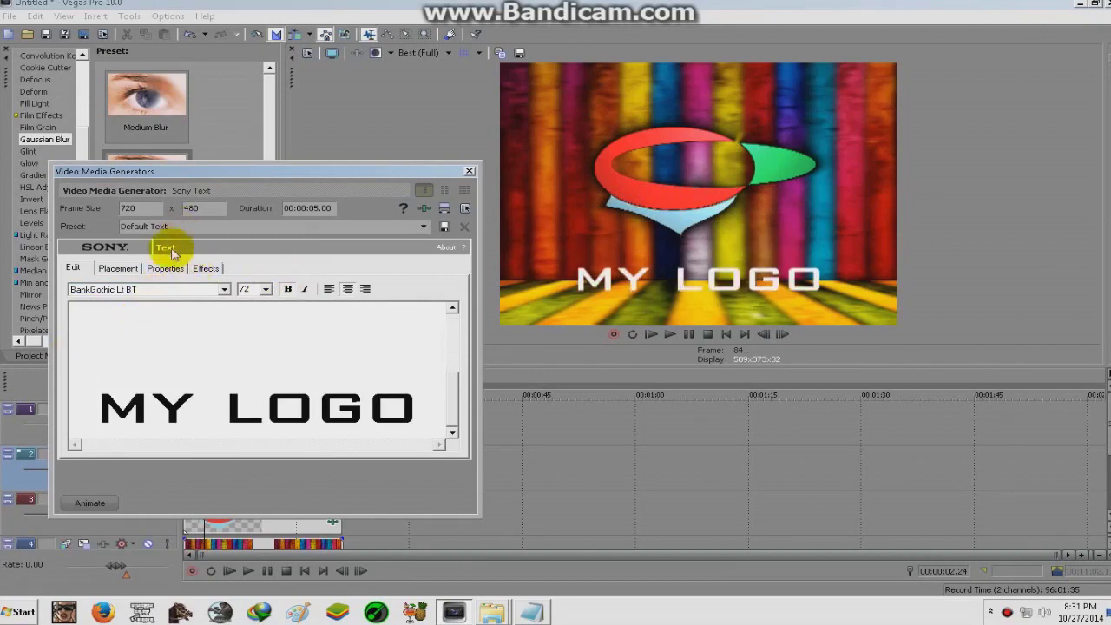
left_click(165, 267)
Outline the MY LOGO text in dark brown with feather 0.000, then close the text generator
left_click(192, 271)
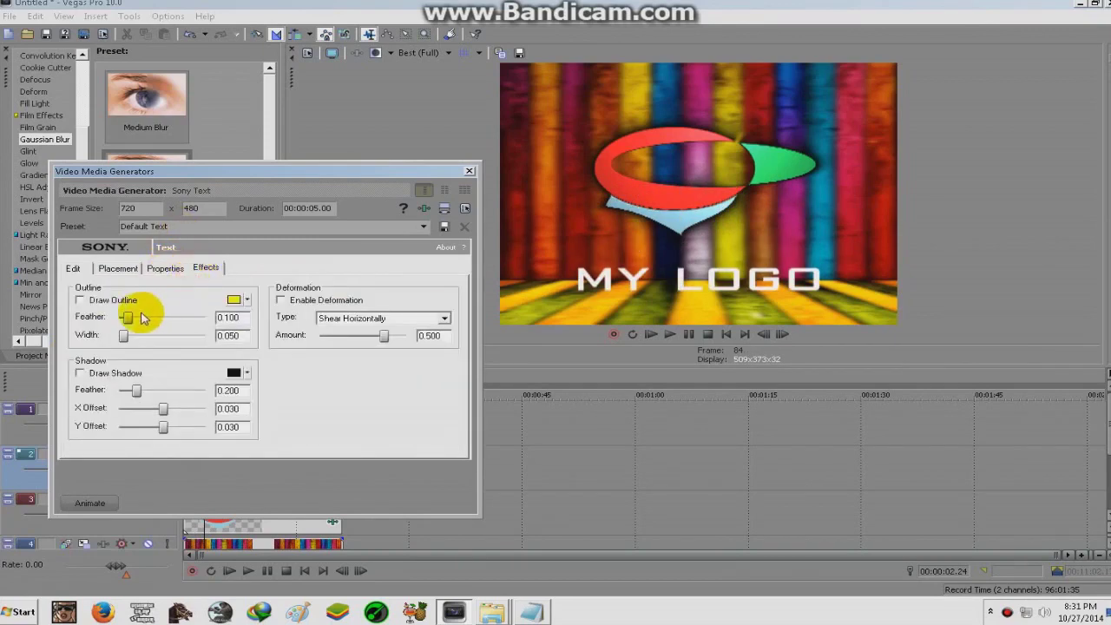
left_click(235, 299)
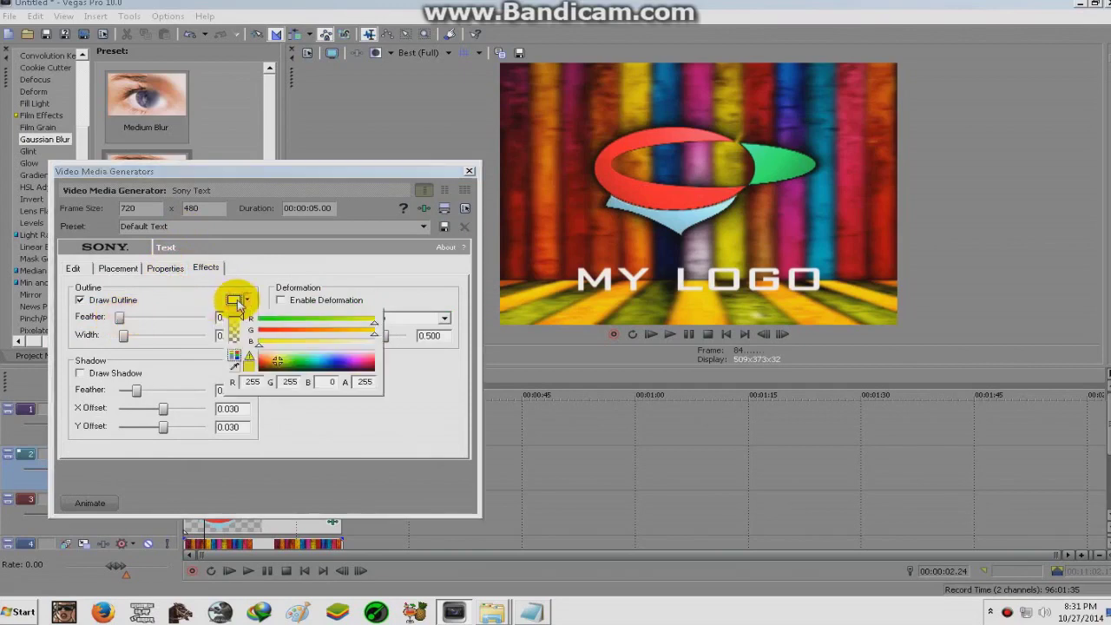
left_click_drag(276, 360, 259, 367)
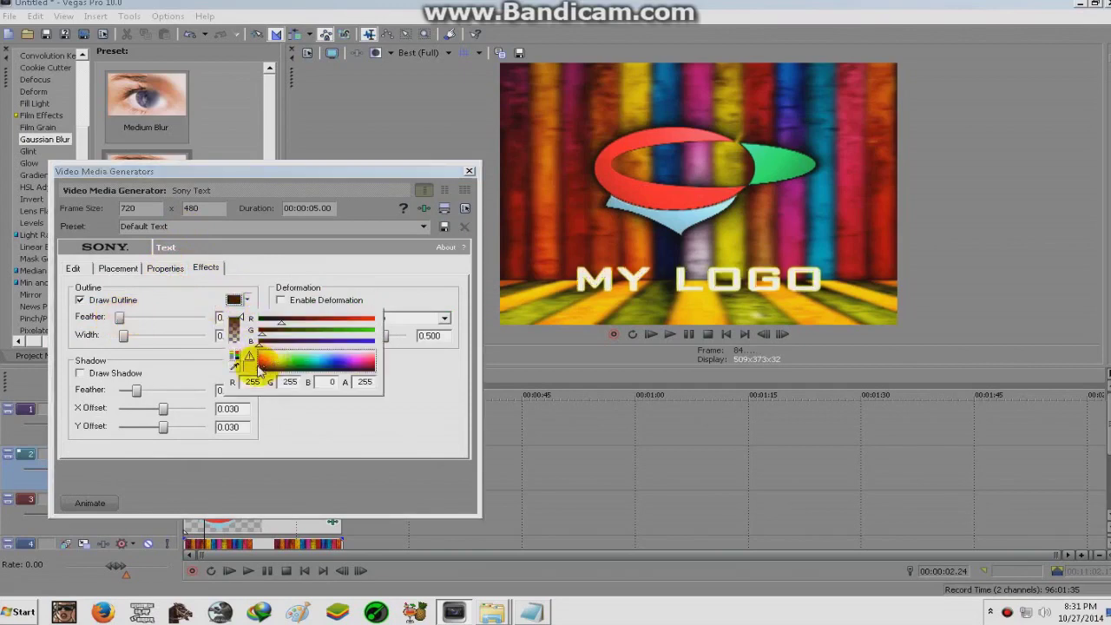
left_click(203, 367)
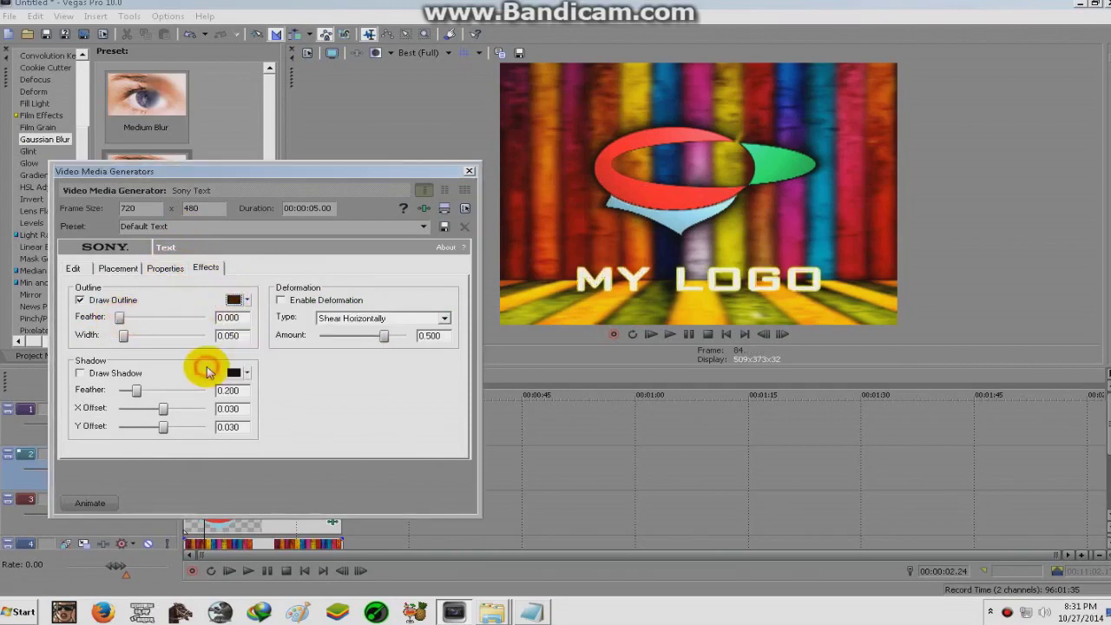
left_click(469, 171)
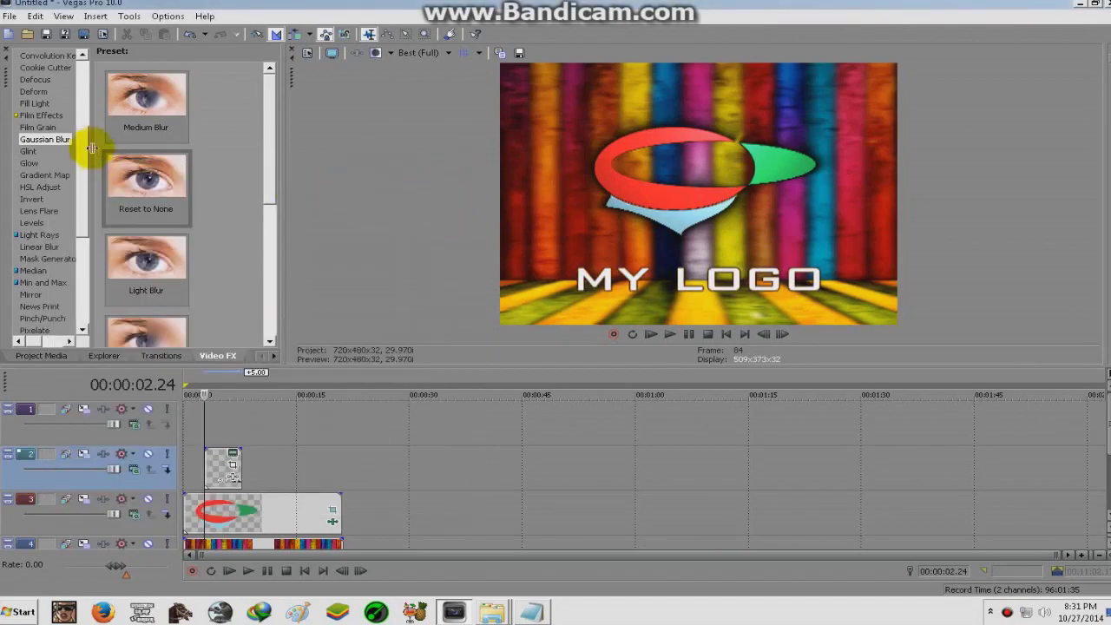
Apply the Bump Map 'Upper-Right Glow' preset to the MY LOGO text event
scroll(83, 148, "up", 2)
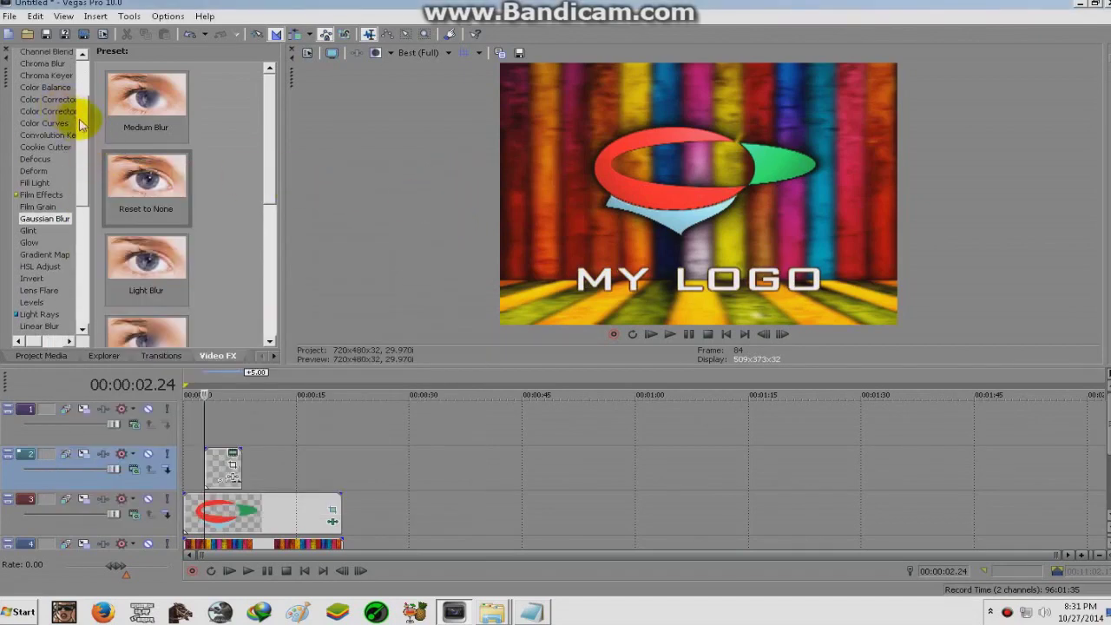
scroll(68, 118, "up", 2)
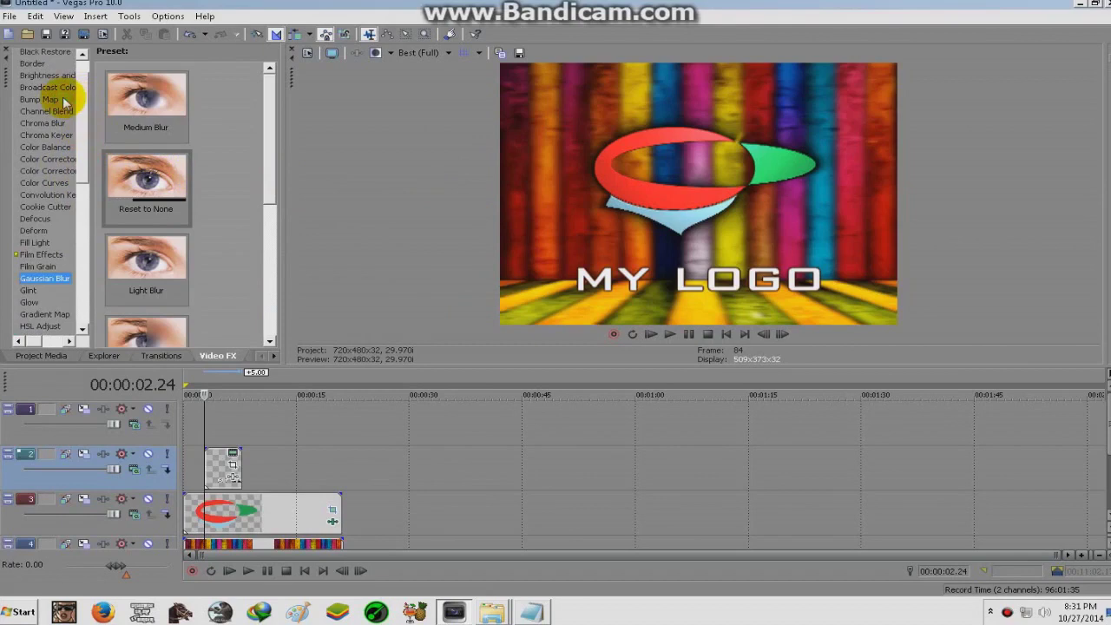
left_click(62, 100)
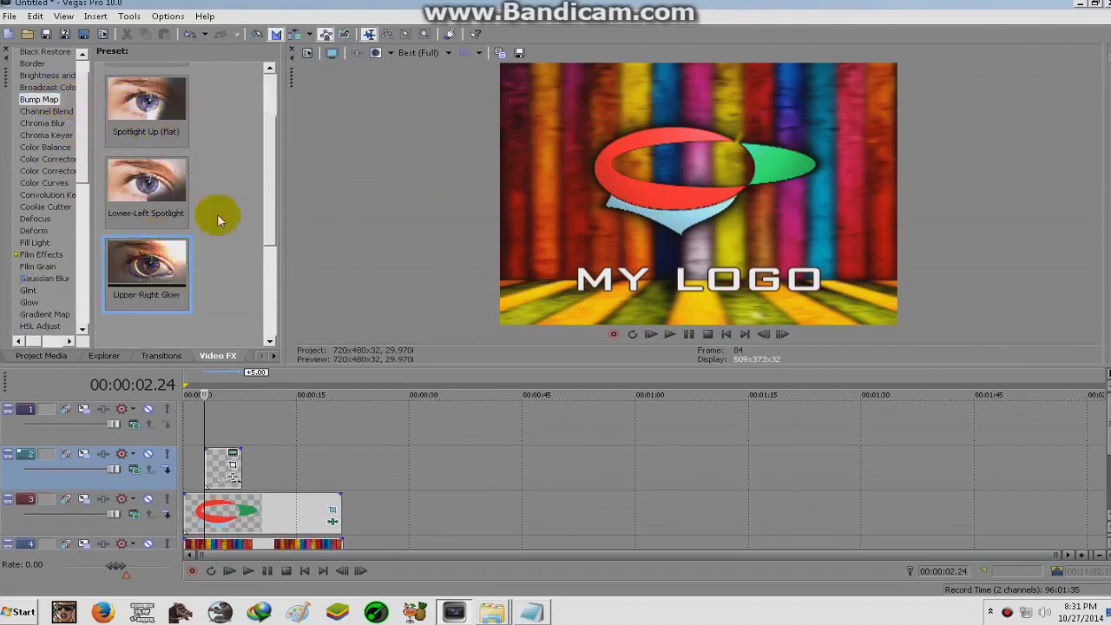
left_click_drag(274, 198, 268, 236)
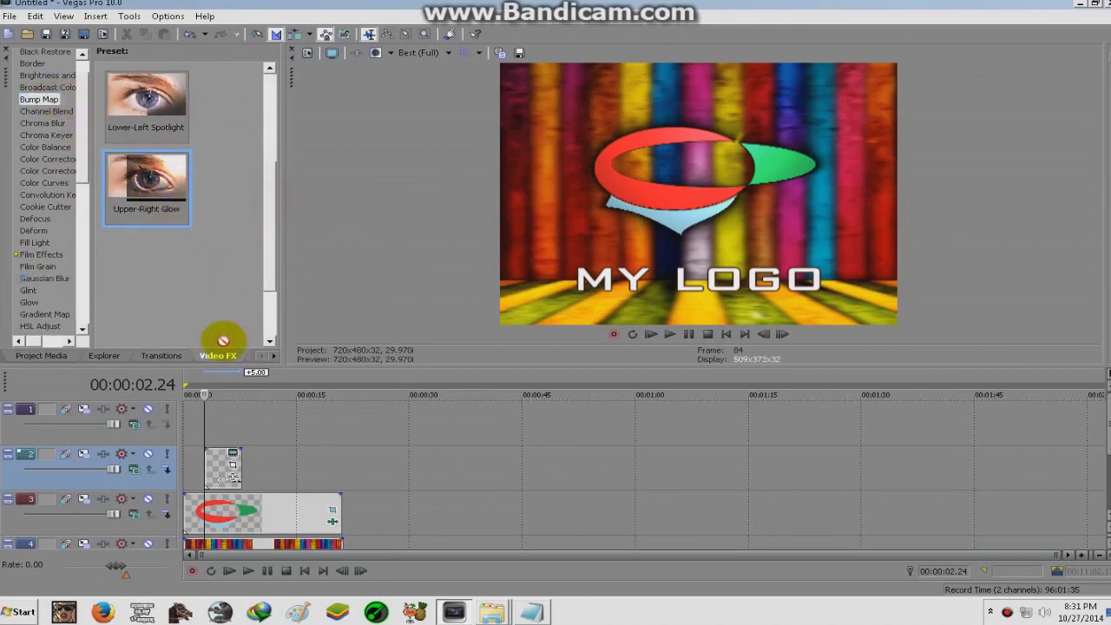
left_click_drag(219, 473, 218, 470)
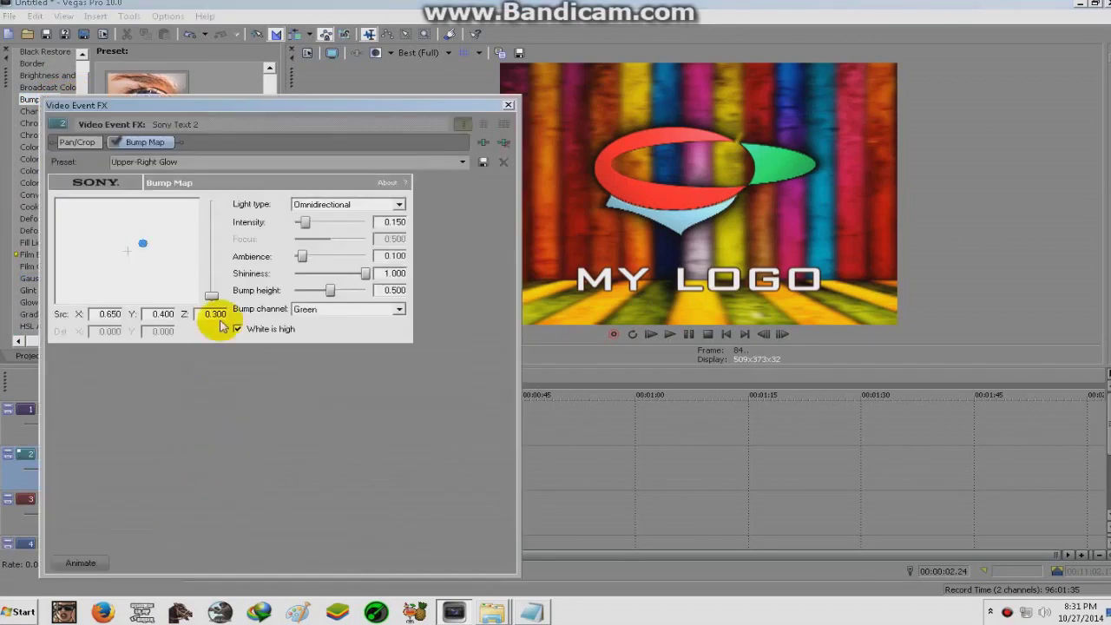
left_click_drag(215, 316, 222, 301)
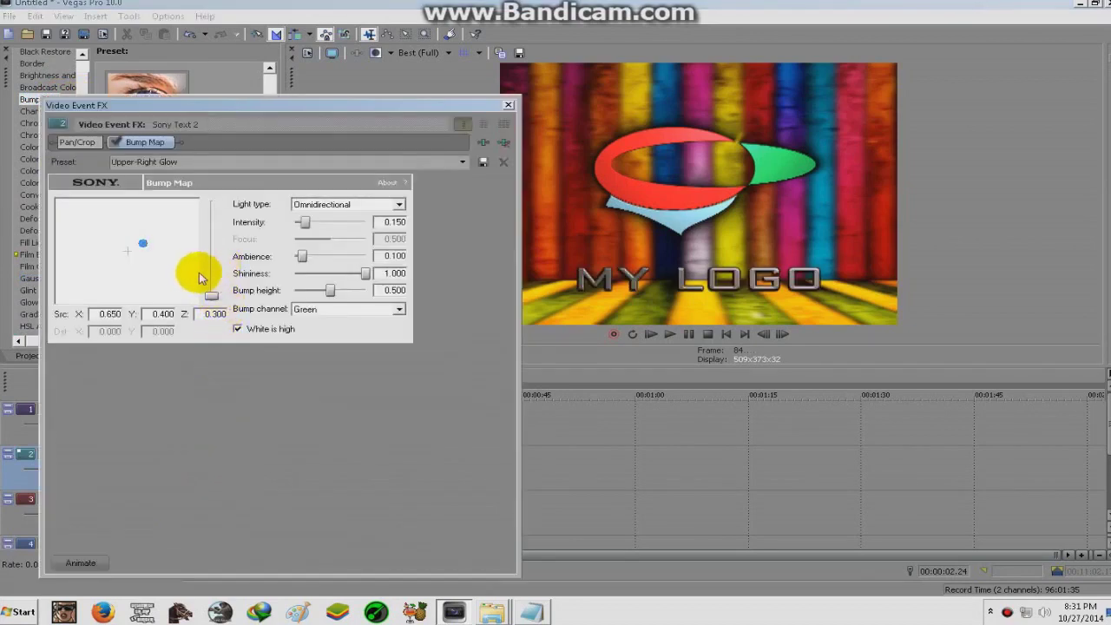
Move the bump map light to the centre, close the settings, and bring Notepad forward
left_click(146, 246)
left_click_drag(148, 252, 122, 250)
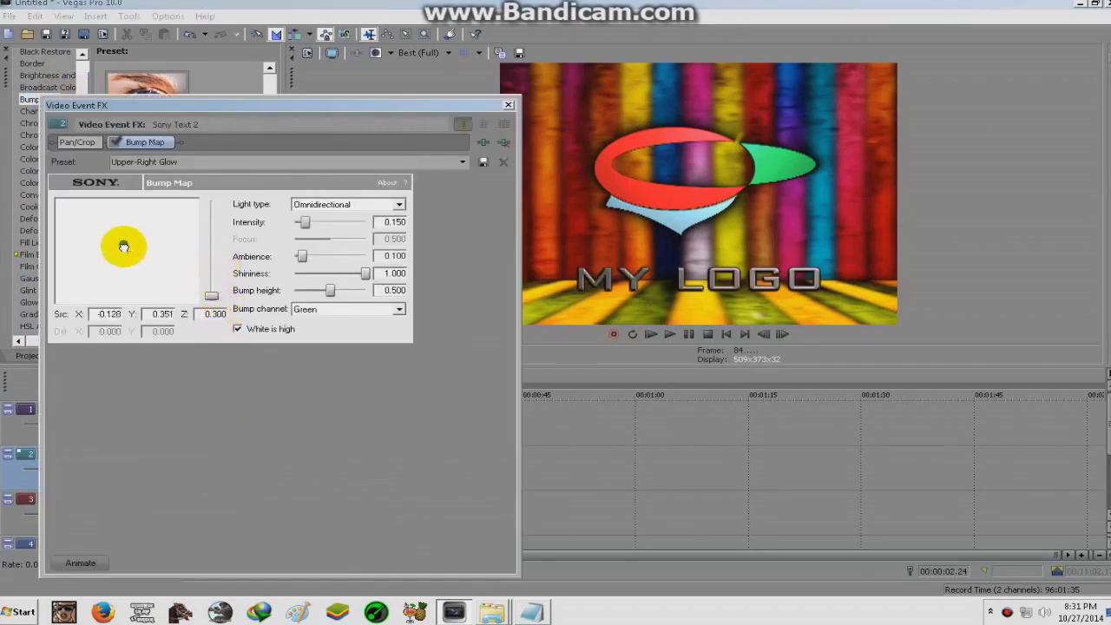
left_click_drag(126, 244, 126, 242)
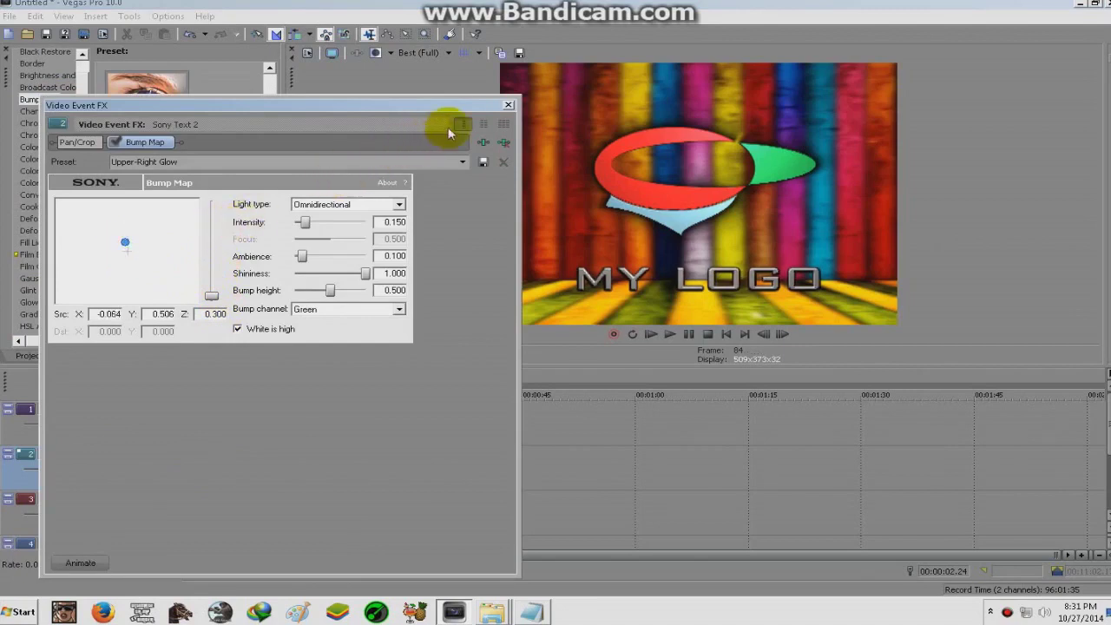
left_click(507, 106)
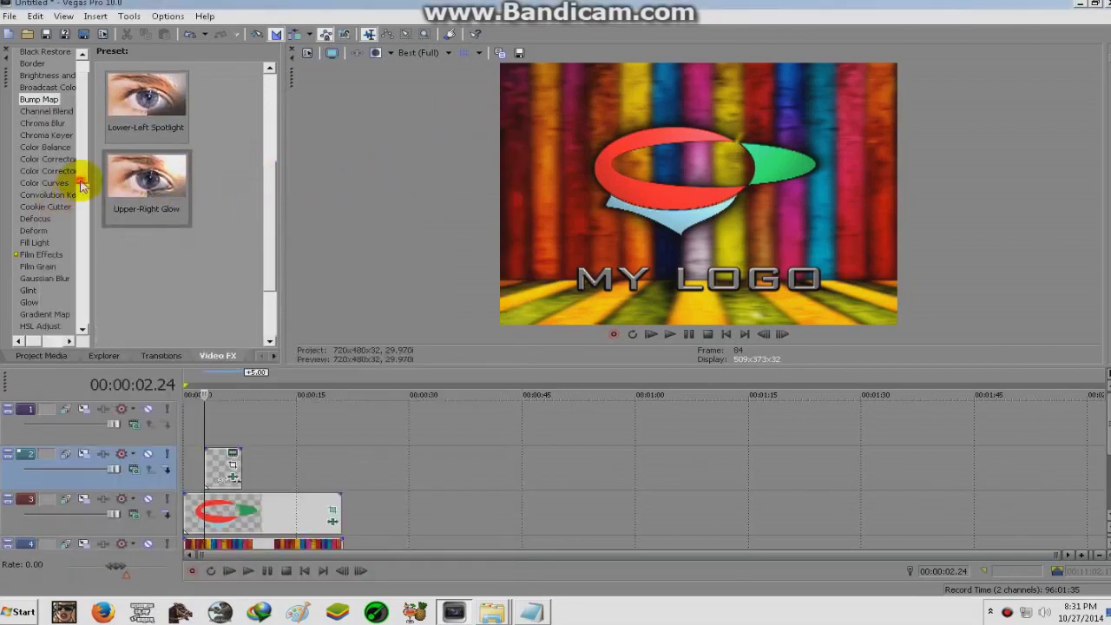
scroll(81, 184, "down", 1)
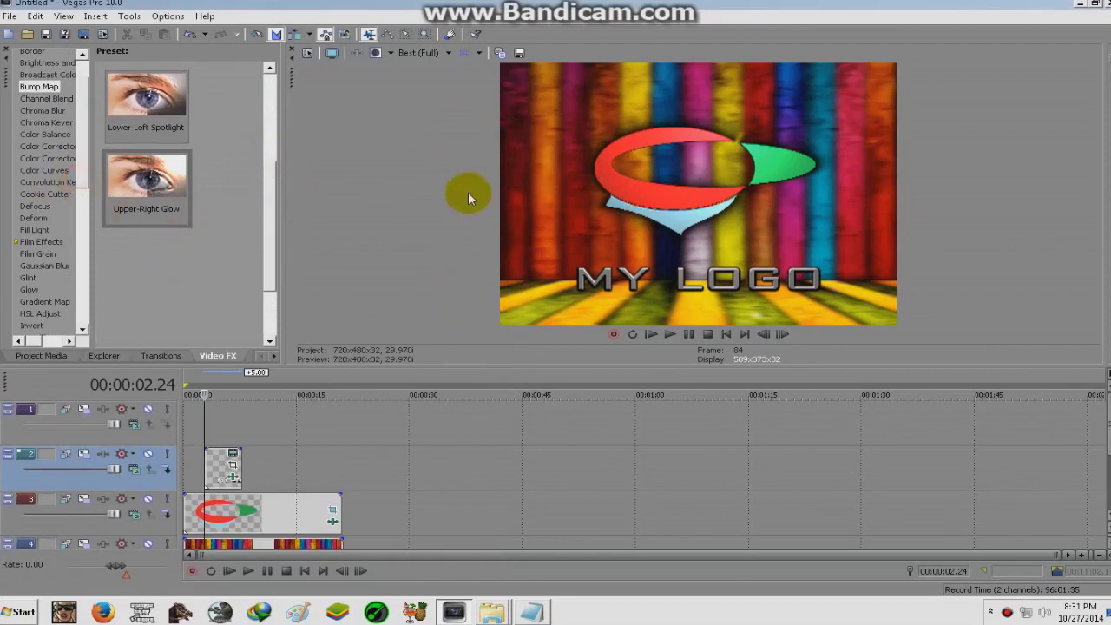
left_click(531, 612)
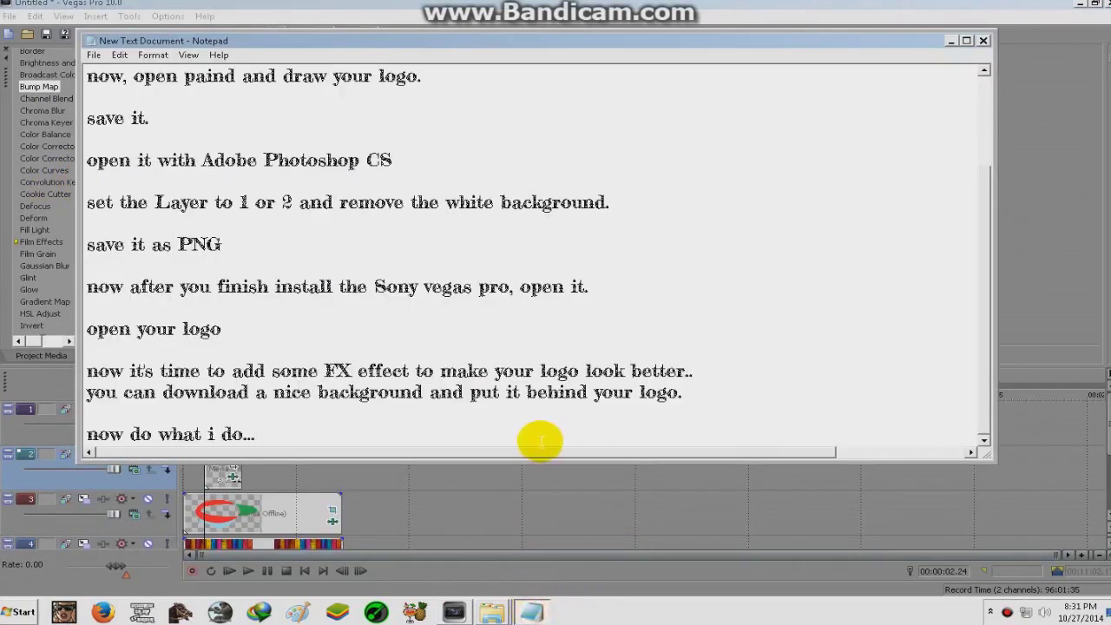
Add the closing line 'save it.' to the Notepad notes and return to Vegas Pro
key("Return")
key("Return")
type("save it")
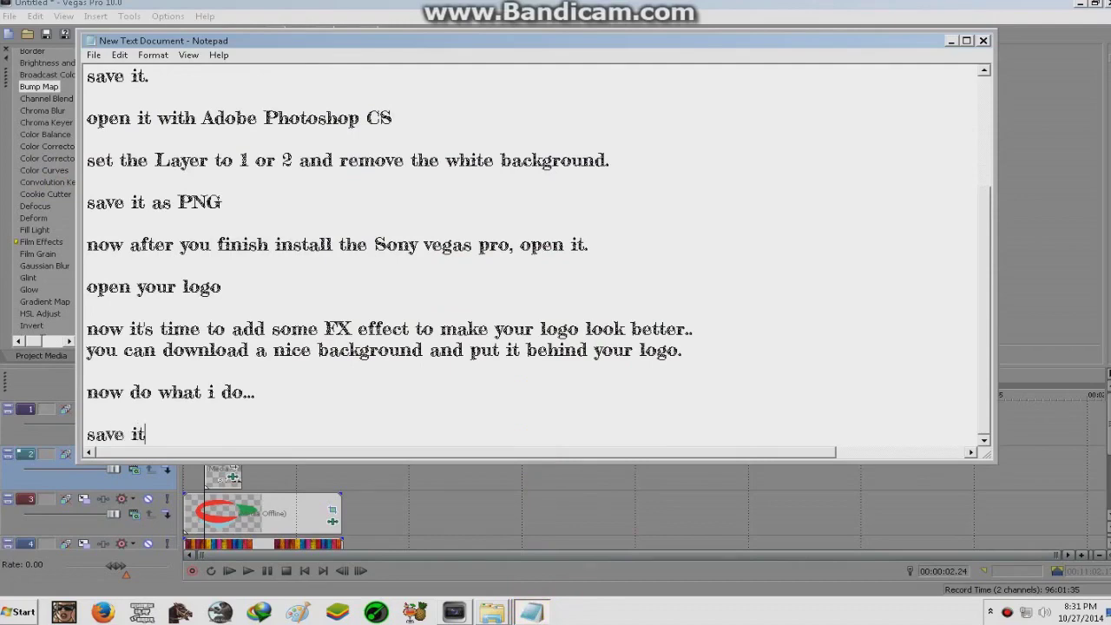
type(".")
left_click(595, 513)
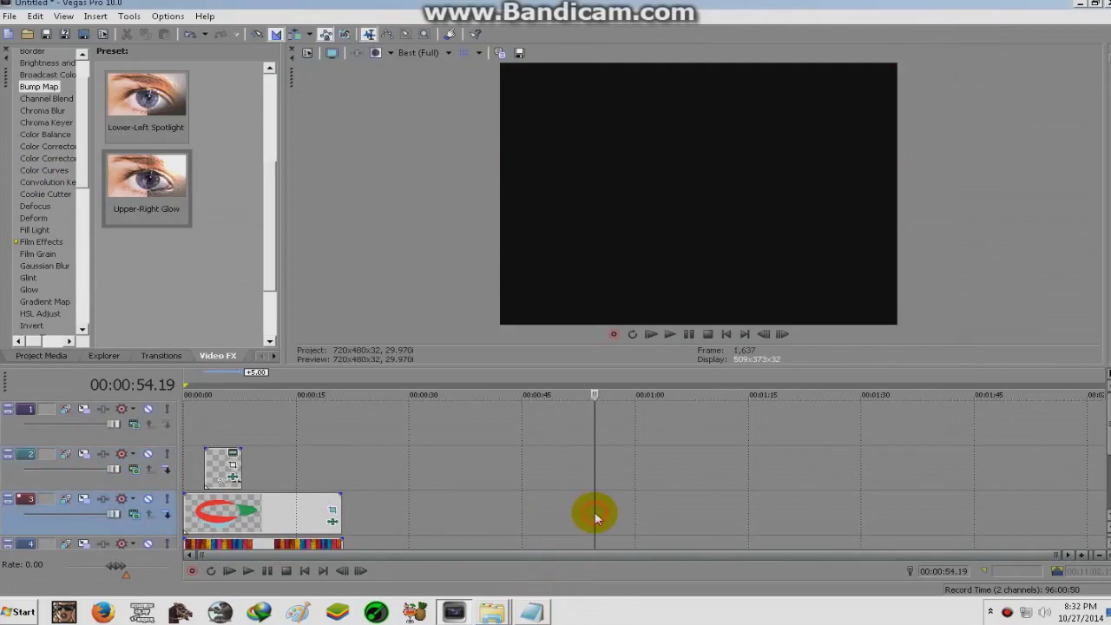
Move the cursor to 00:00:04.29 and set the preview quality to Best (Full)
left_click(221, 512)
left_click(420, 52)
mouse_move(454, 111)
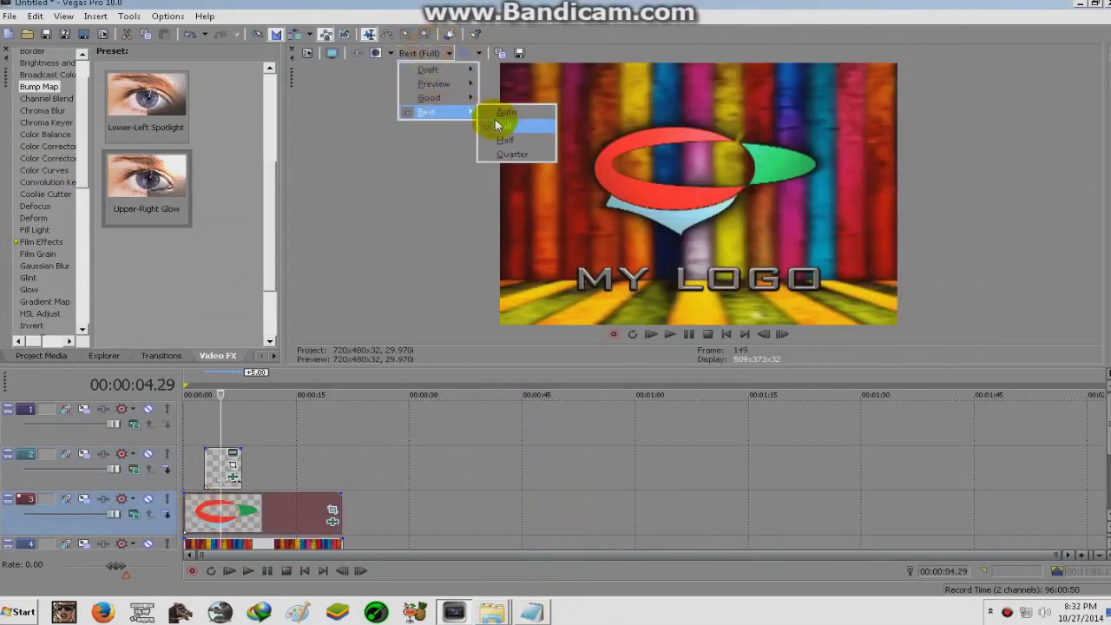
left_click(501, 125)
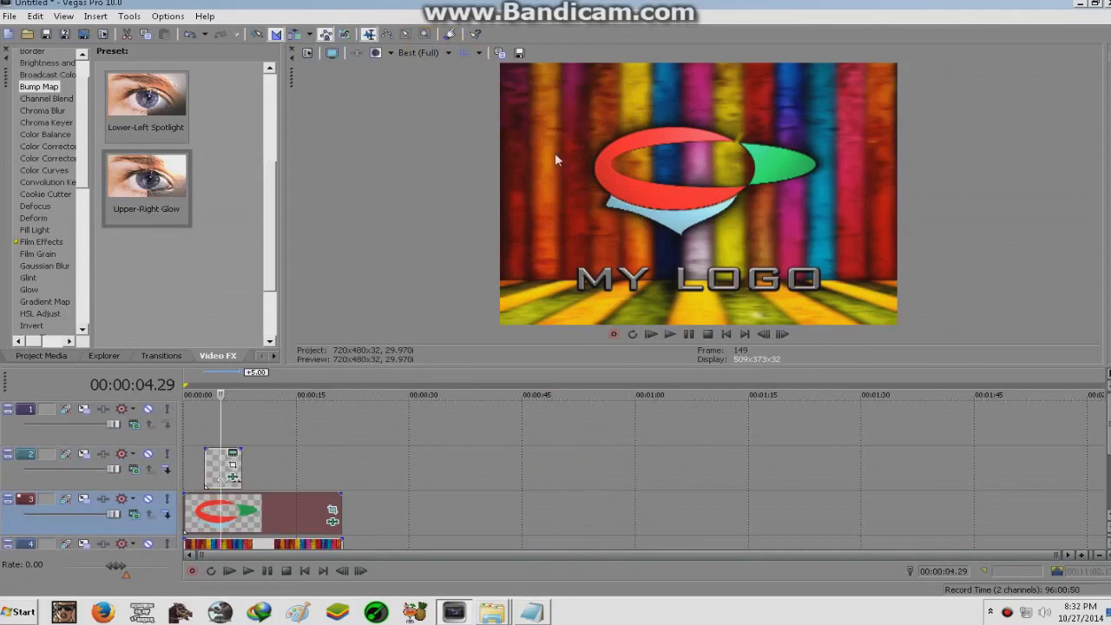
Save the current frame as a JPG snapshot named 'my logo' on the Desktop
left_click(522, 53)
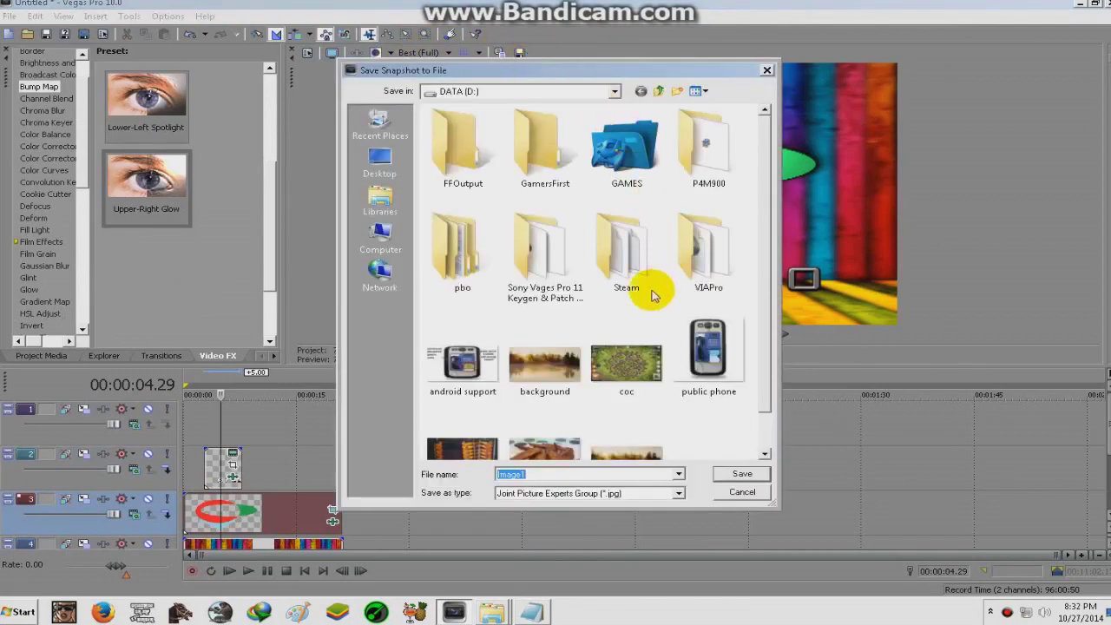
type("my logo")
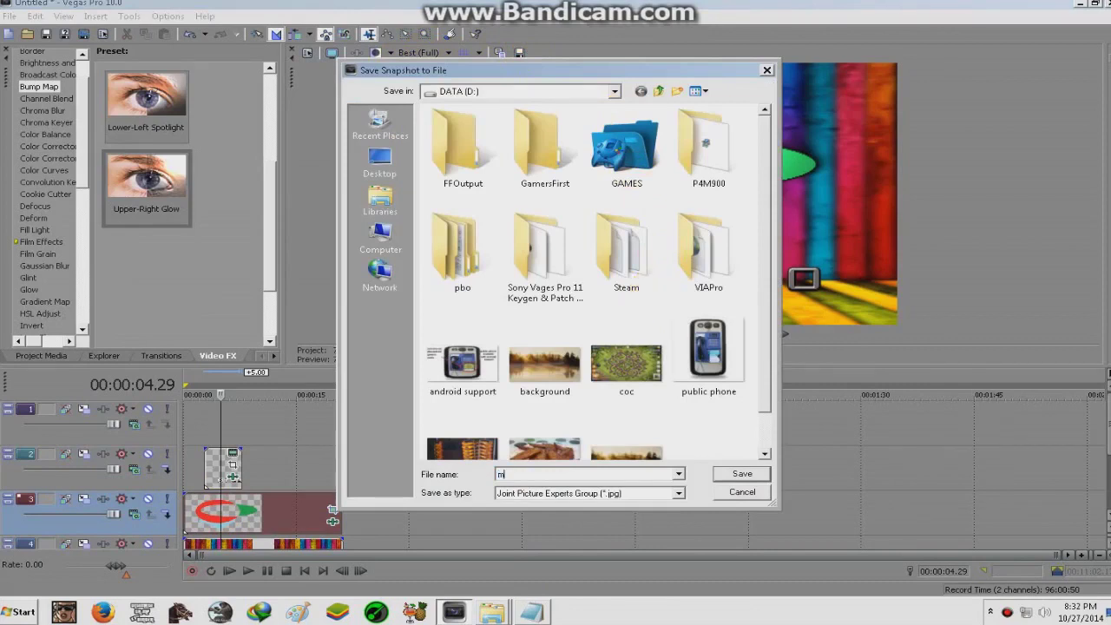
left_click(374, 156)
left_click(714, 477)
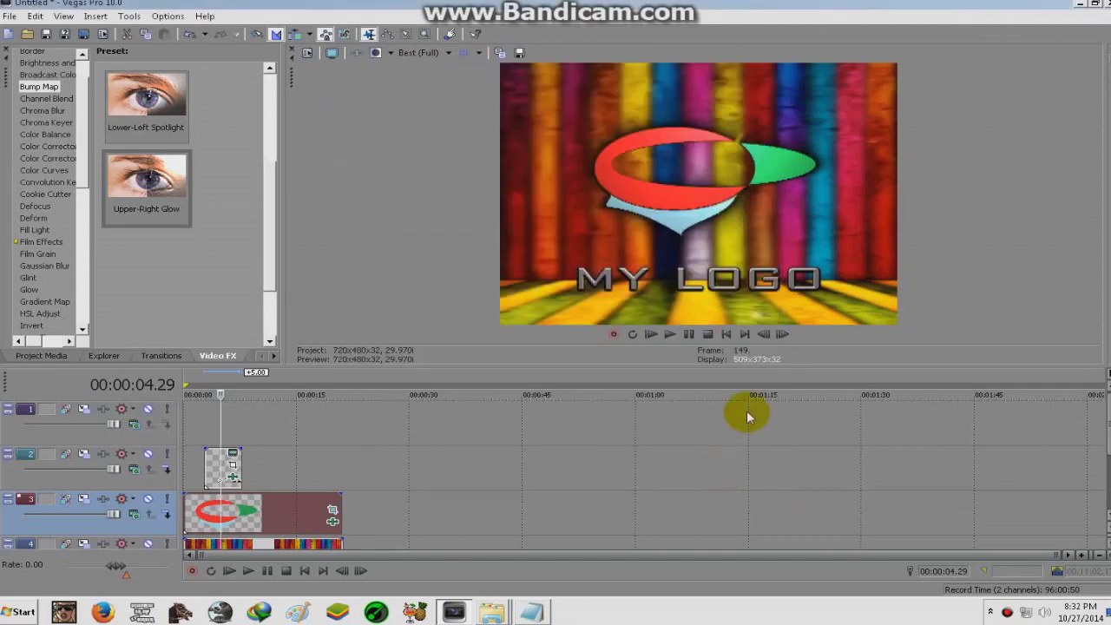
Open the saved 'my logo' image in Windows Photo Viewer, then bring the notes forward
left_click(1085, 4)
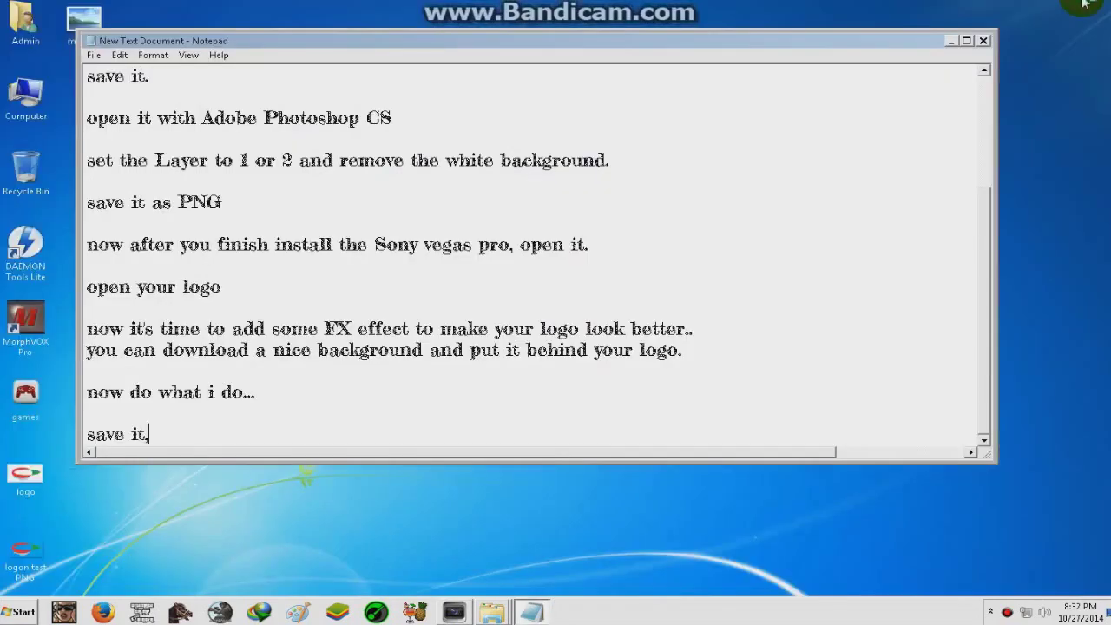
left_click(211, 489)
double_click(79, 20)
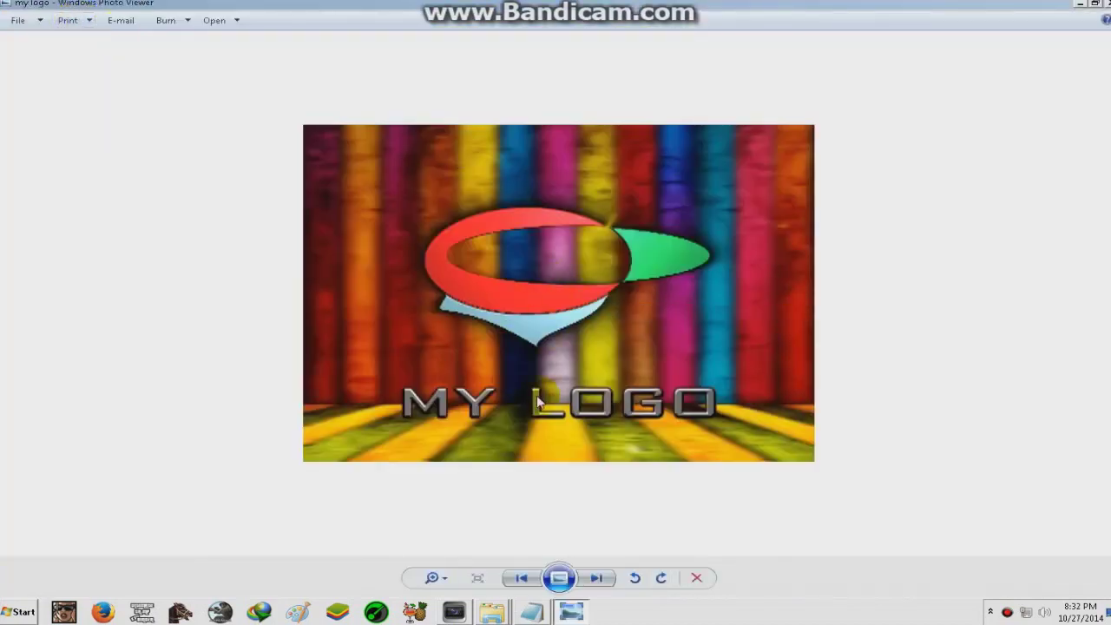
left_click(531, 612)
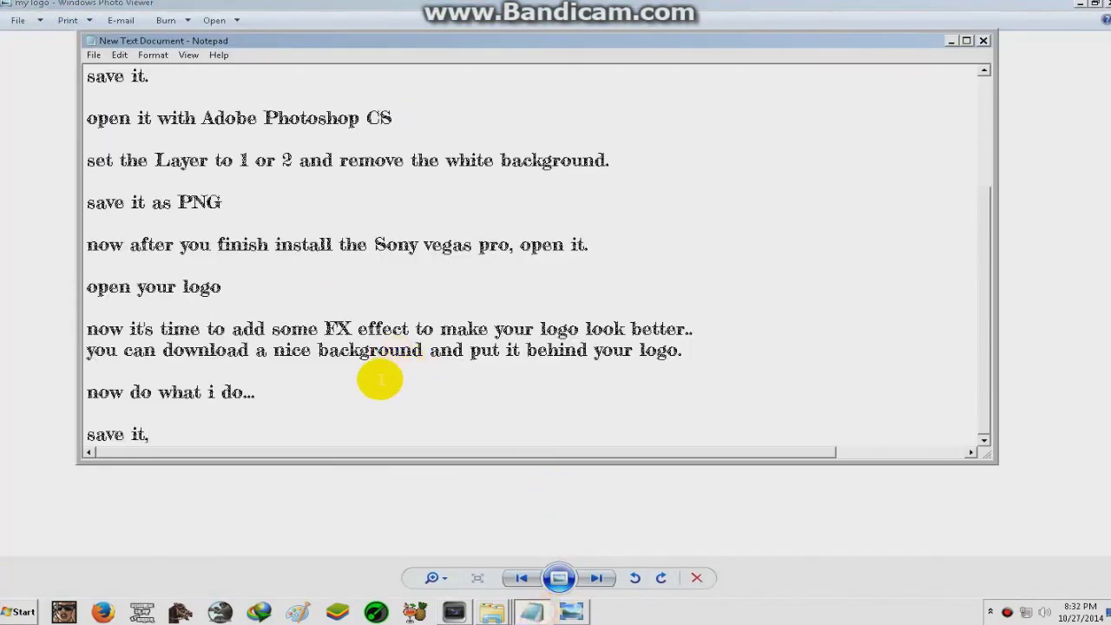
Finish the notes with '..go hed', 'use your own creativity to make an awesome logo.' and 'Enjoy!!'
type(".. now ")
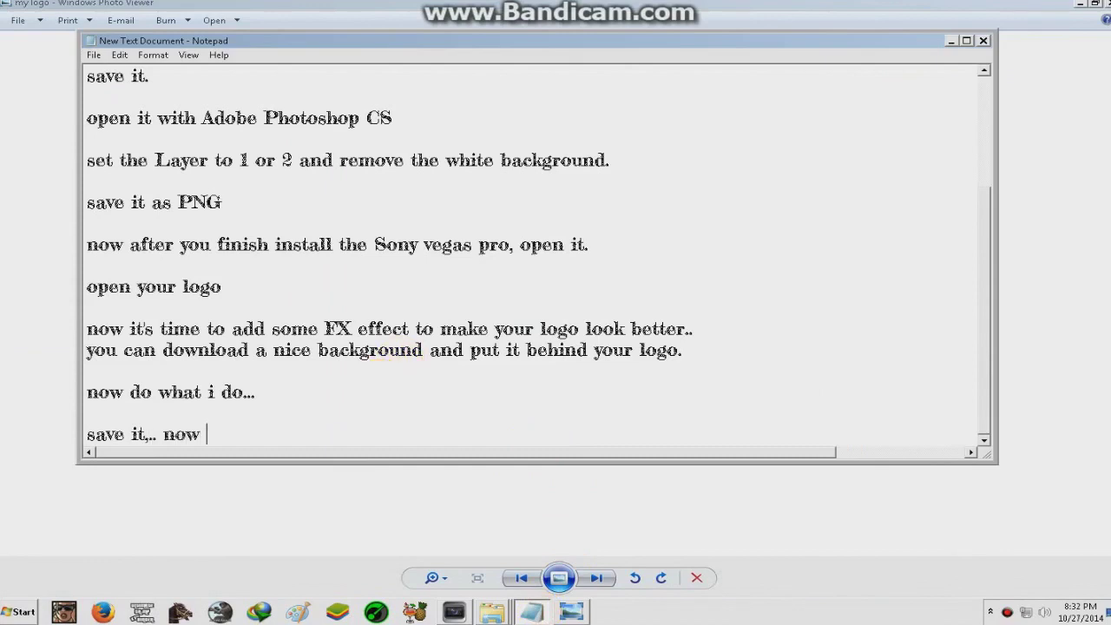
type("my logo is f")
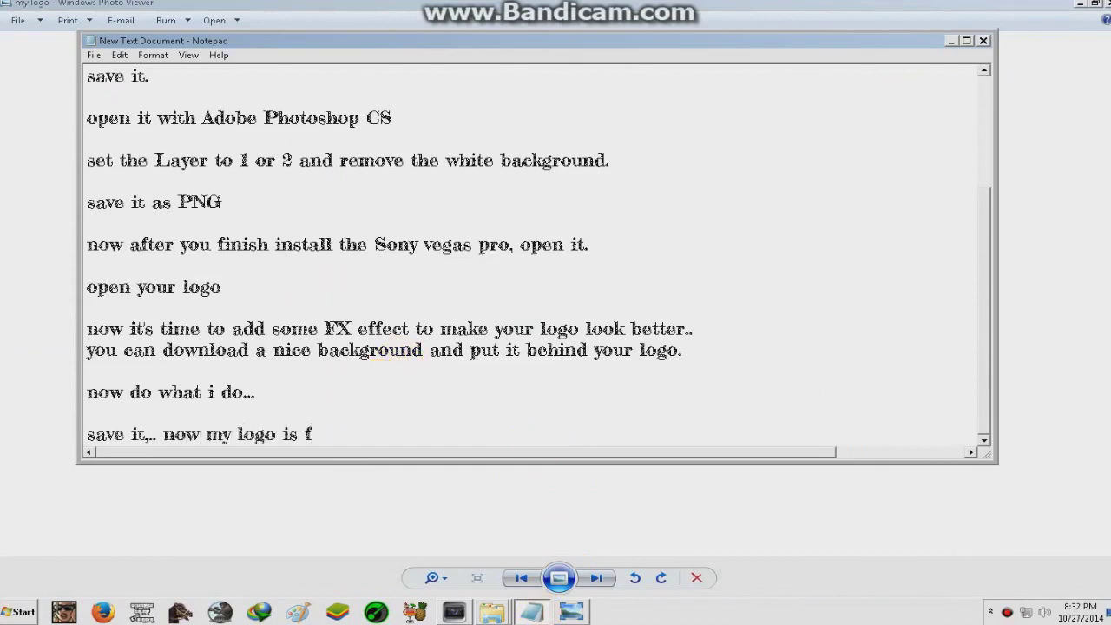
type("inished")
key("Return")
key("Return")
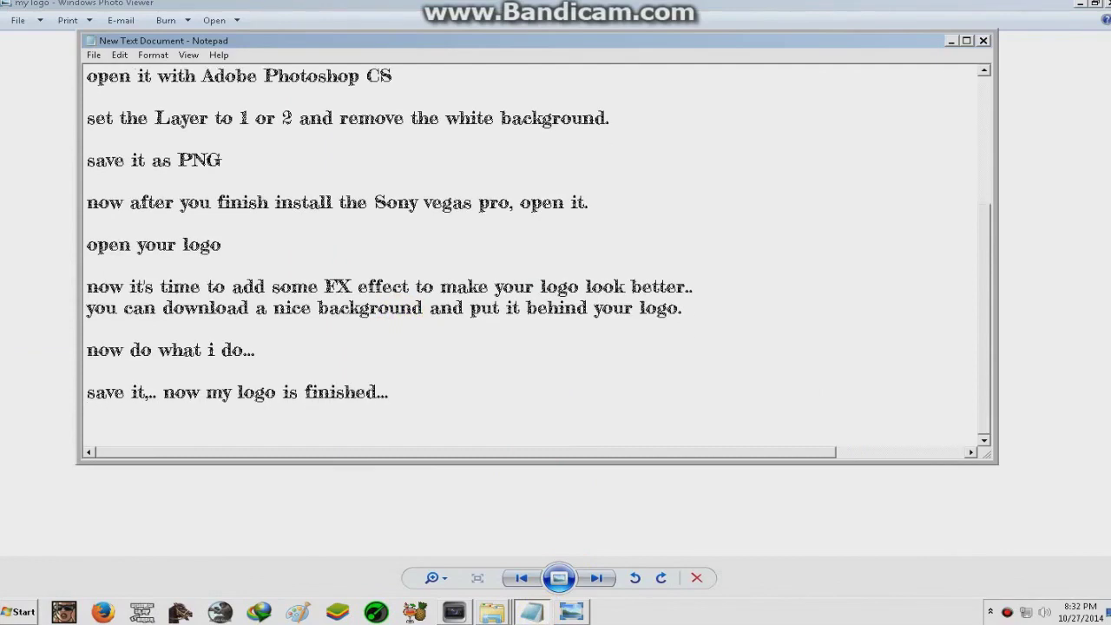
type("use your own creativi")
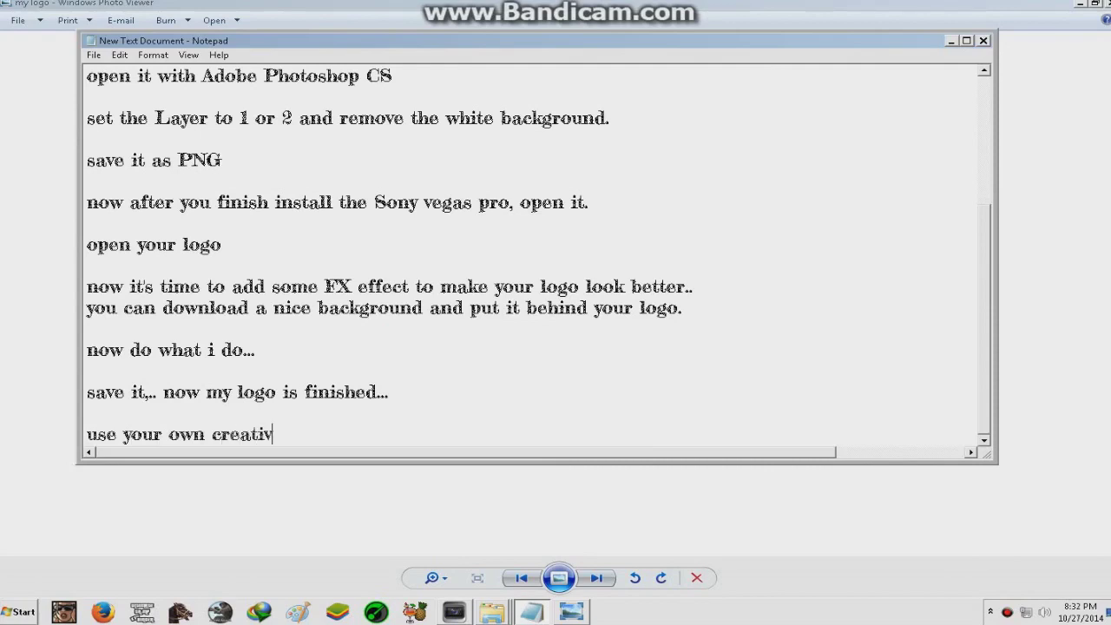
type("ty to make an awesome logo.")
key("Return")
key("Return")
type("Enjoy!!")
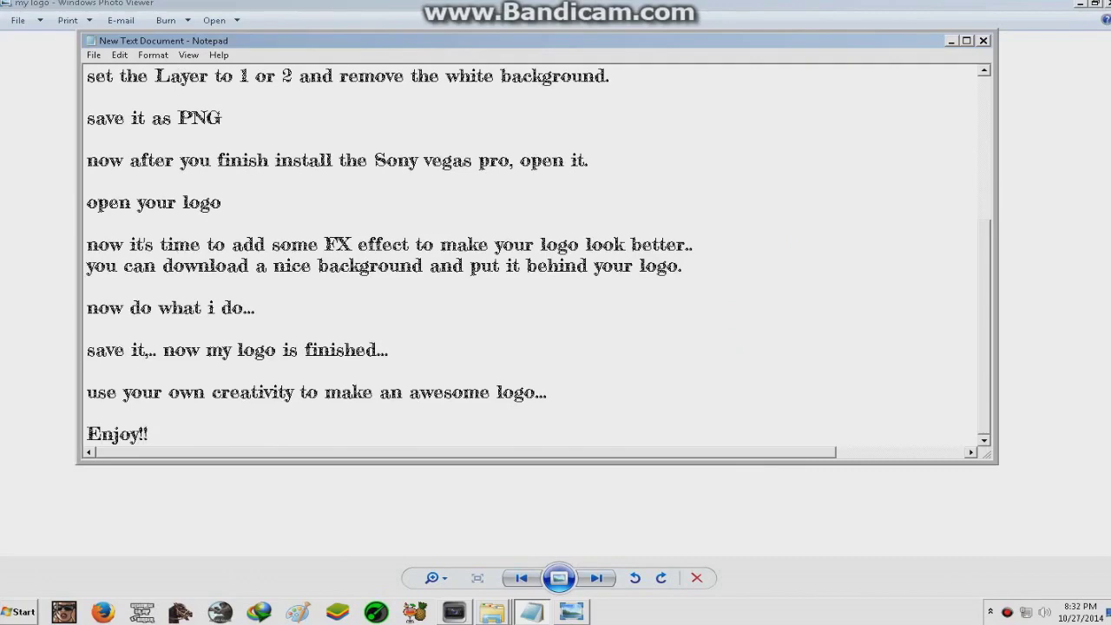
left_click(703, 483)
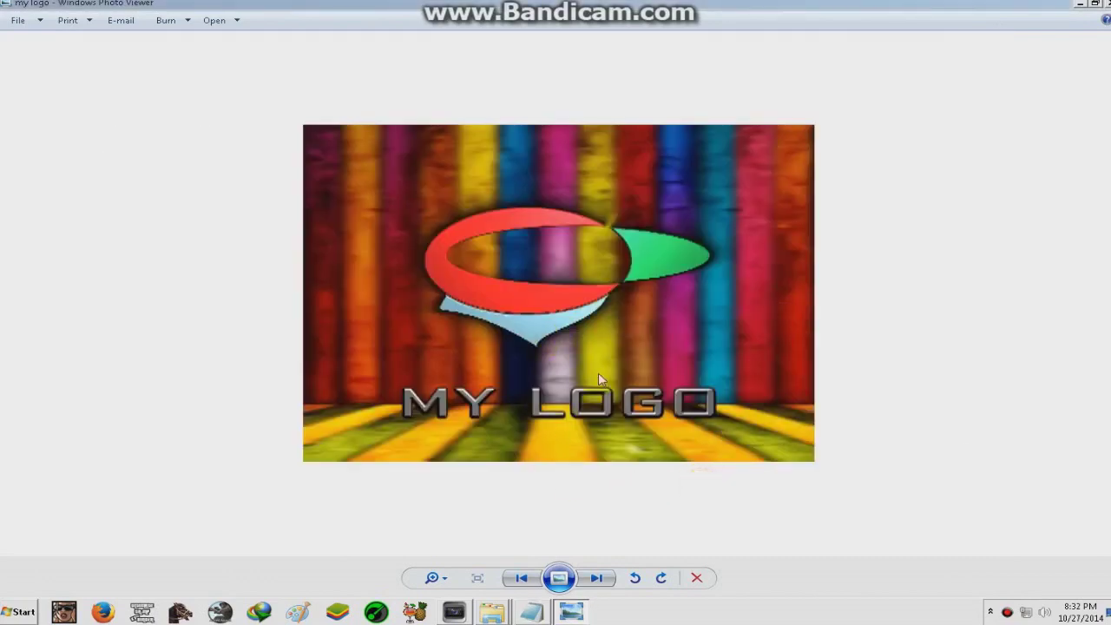